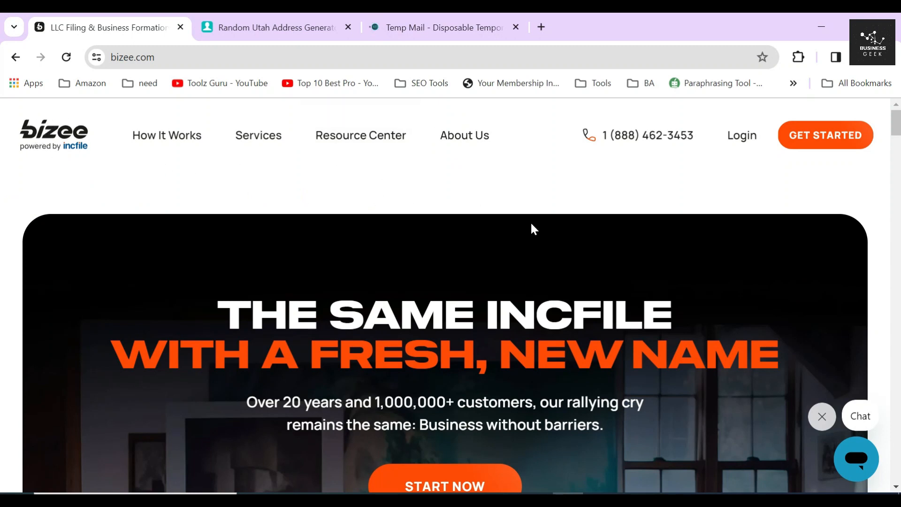
- Scroll down the Bizee homepage at bizee.com
scroll(531, 229, "down", 10)
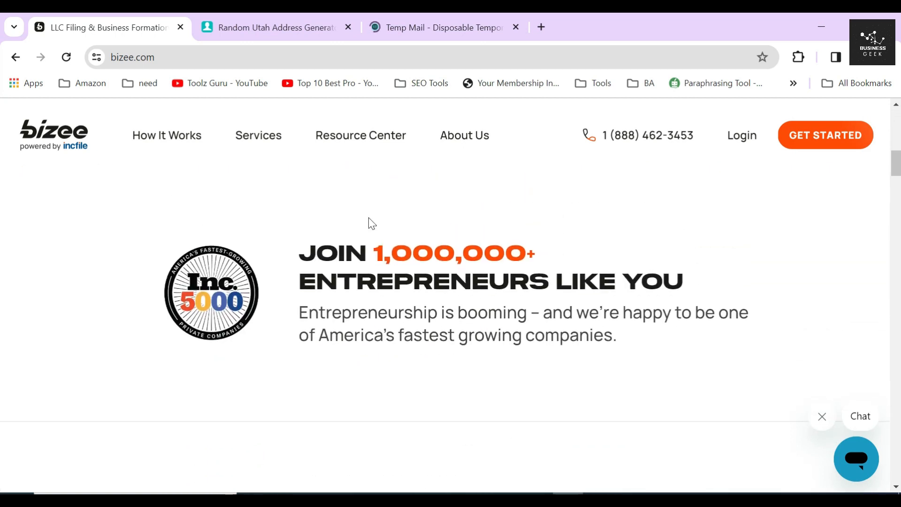
left_click_drag(296, 249, 737, 291)
left_click(527, 331)
left_click_drag(539, 314, 617, 335)
left_click(617, 334)
scroll(452, 311, "up", 8)
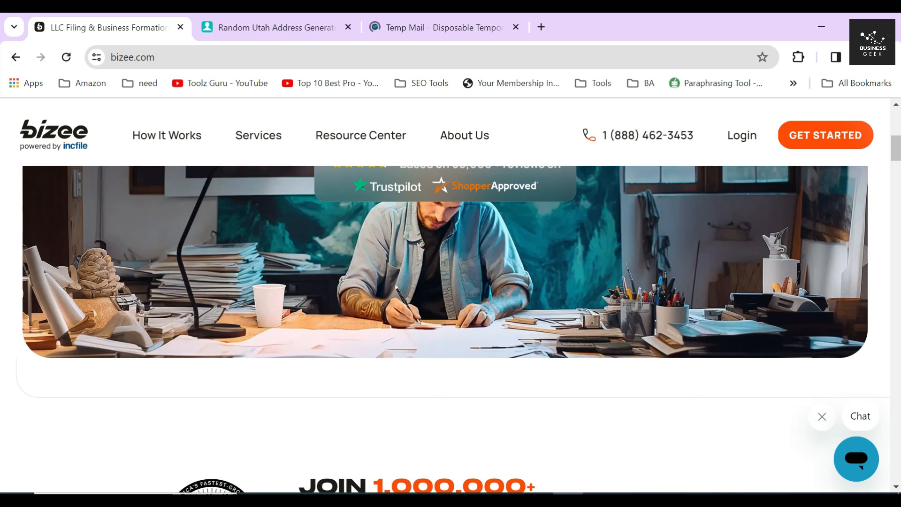
triple_click(452, 311)
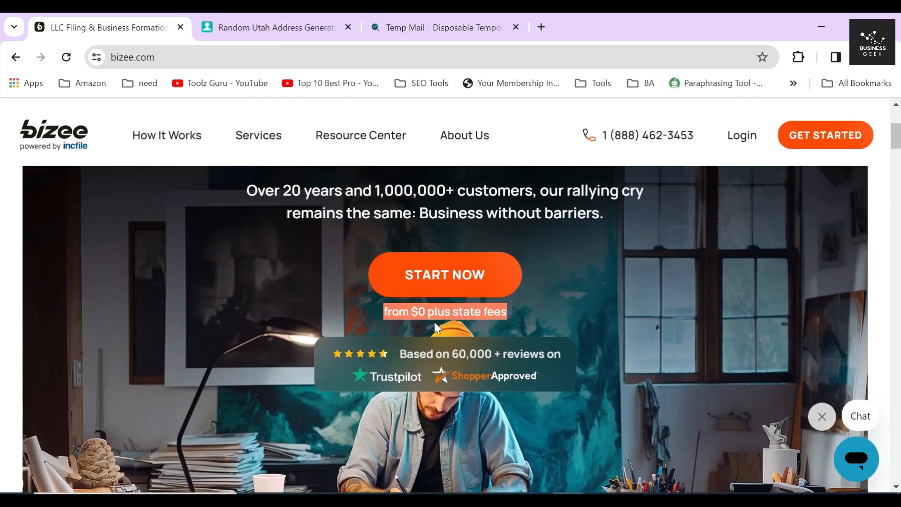
scroll(459, 301, "down", 10)
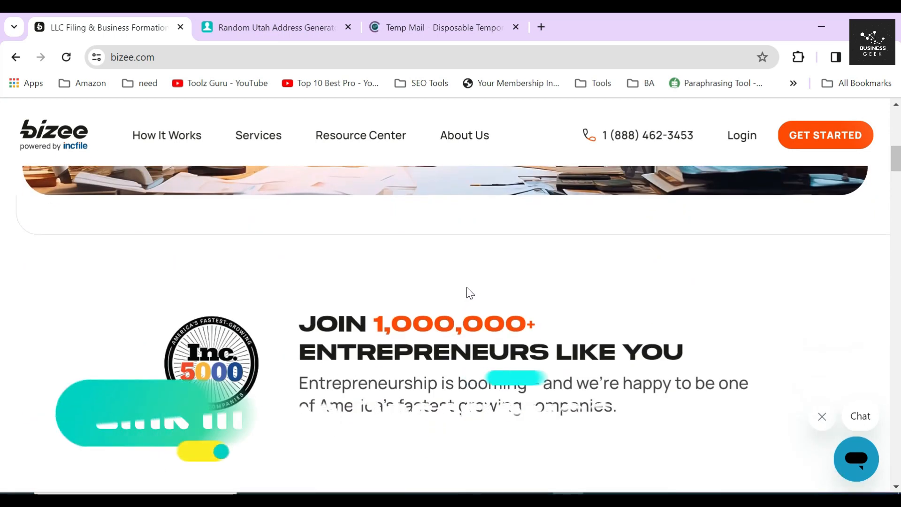
scroll(472, 291, "down", 10)
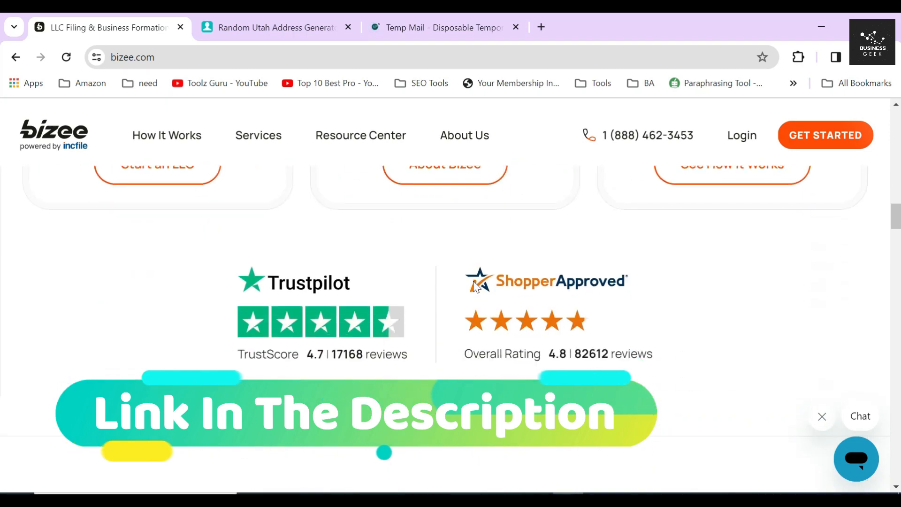
scroll(474, 287, "down", 5)
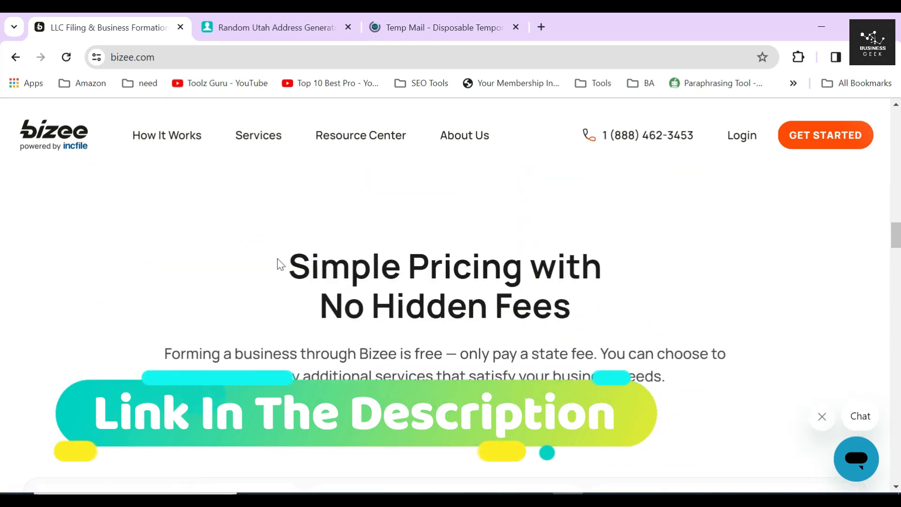
left_click_drag(277, 258, 629, 320)
left_click_drag(458, 354, 596, 355)
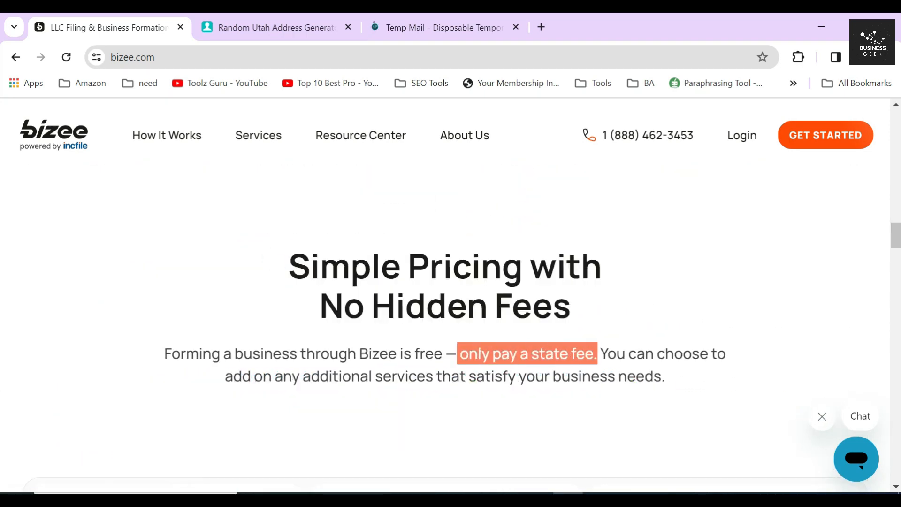
scroll(2, 255, "up", 5)
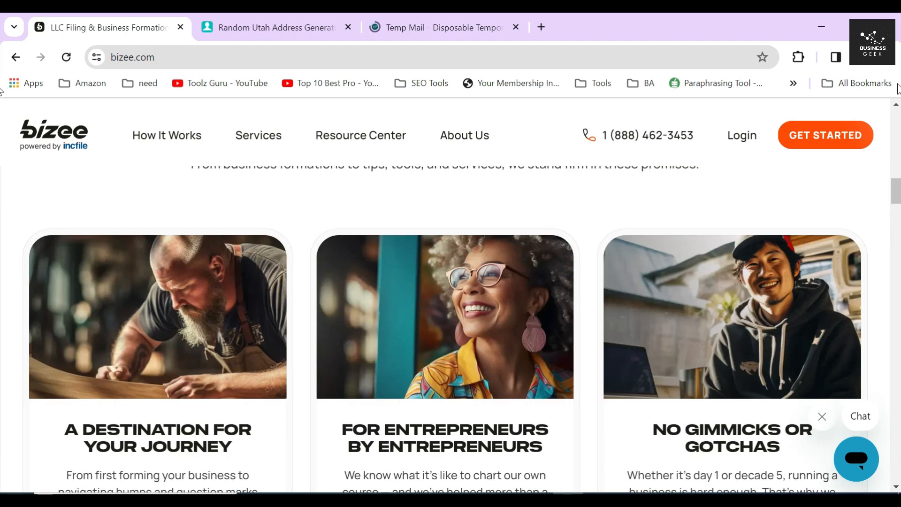
scroll(2, 178, "up", 6)
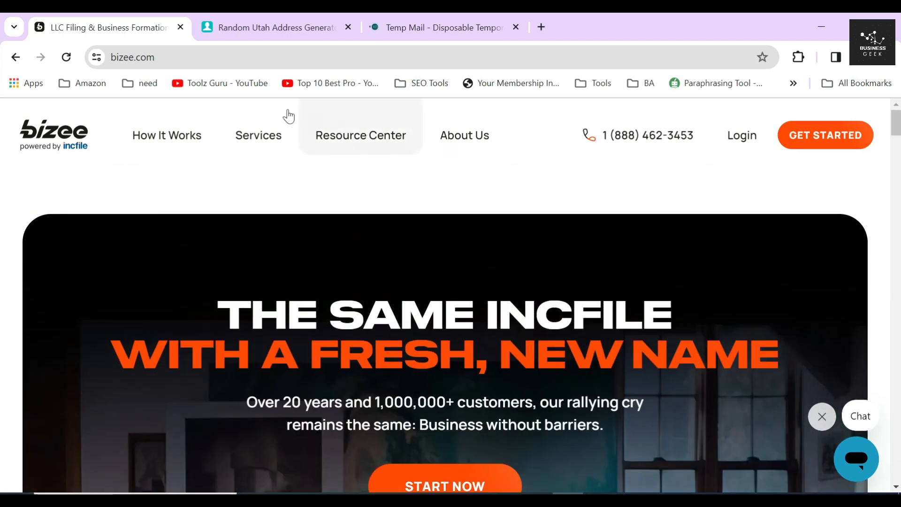
- Open the Form a C Corporation page and start the order with START NOW
mouse_move(264, 141)
left_click(184, 333)
scroll(127, 277, "down", 6)
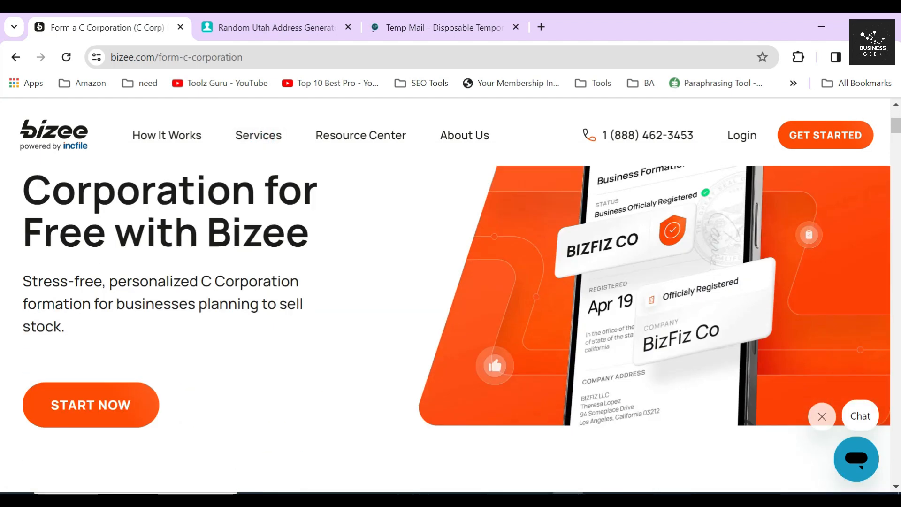
left_click(97, 259)
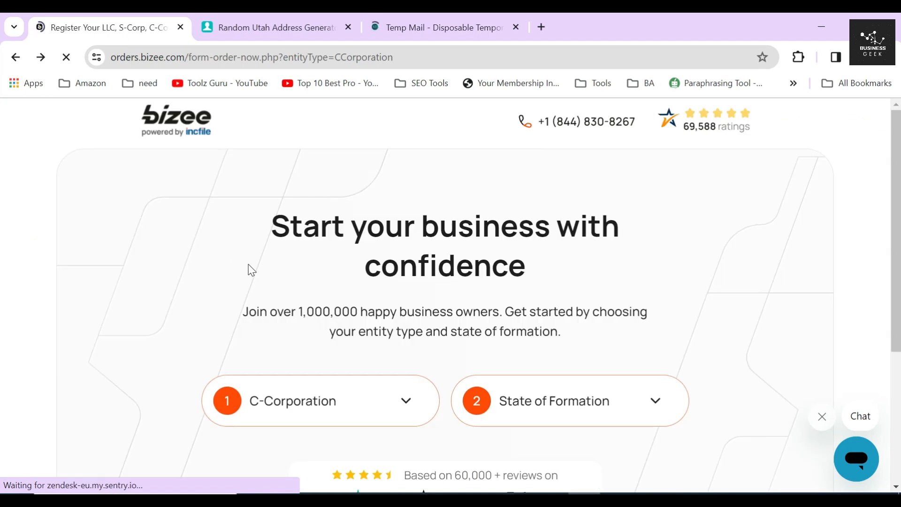
left_click(243, 247)
scroll(254, 256, "down", 1)
scroll(256, 259, "down", 3)
- Keep C-Corporation as the entity type and choose Utah as the state of formation
left_click(300, 188)
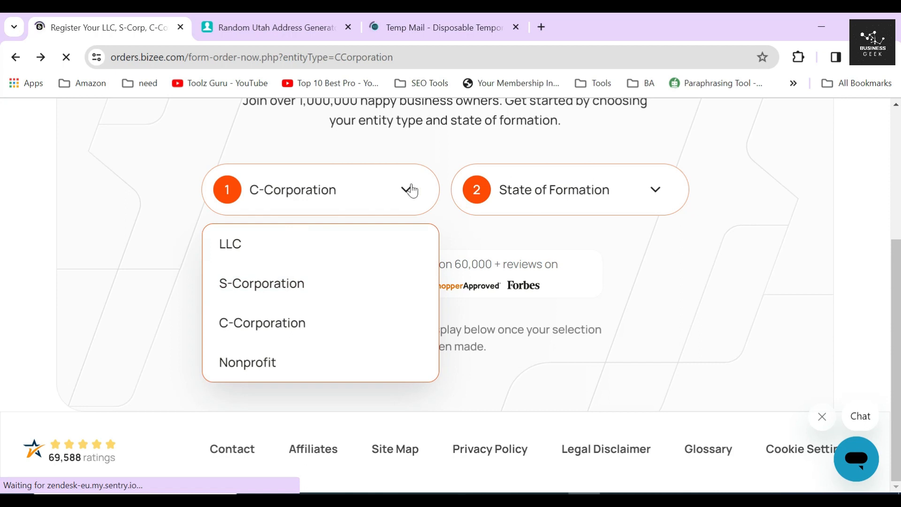
left_click(361, 189)
left_click(532, 187)
scroll(536, 372, "down", 20)
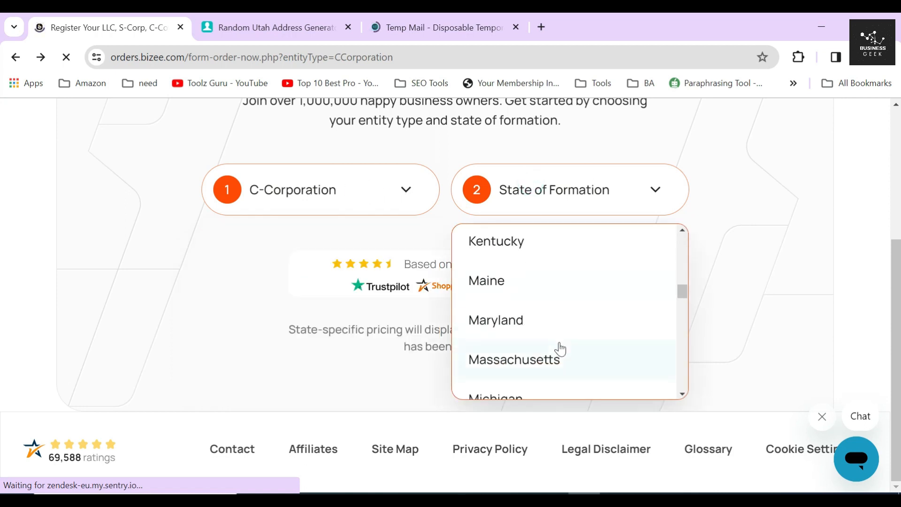
scroll(525, 286, "down", 8)
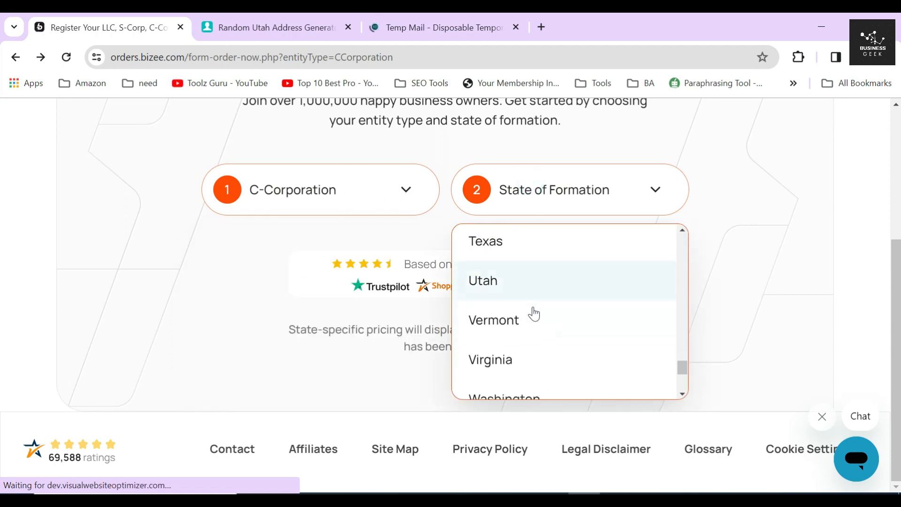
left_click(512, 282)
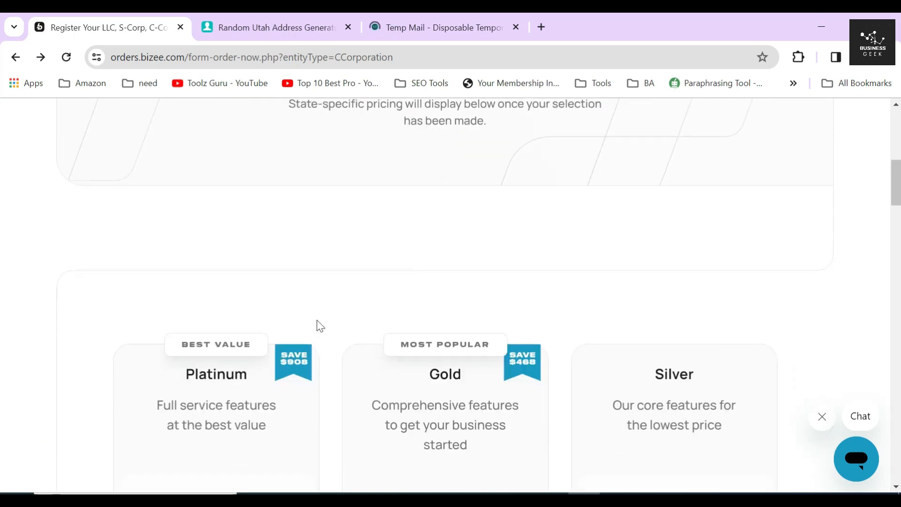
- Highlight the Silver plan name and its $54 price
left_click(230, 233)
left_click(427, 232)
left_click(582, 244)
scroll(671, 295, "down", 3)
left_click_drag(660, 140, 708, 150)
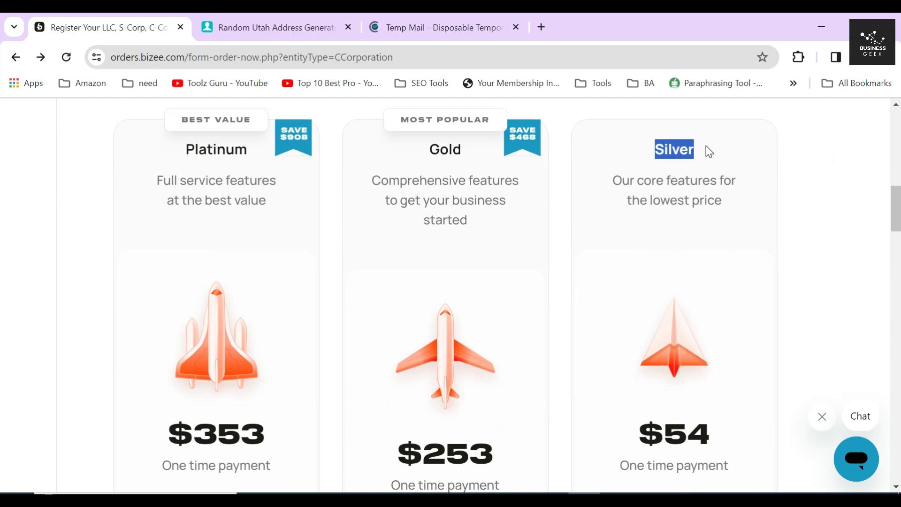
scroll(704, 303, "down", 4)
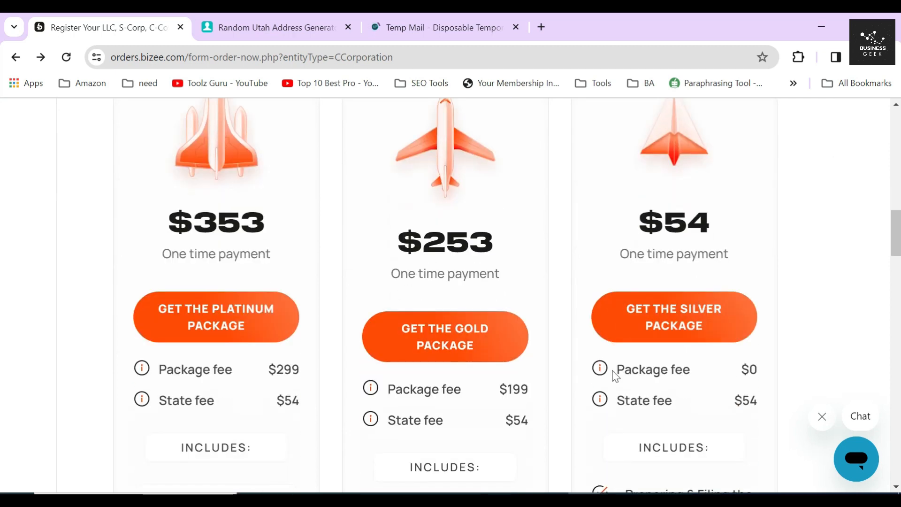
left_click_drag(614, 371, 768, 370)
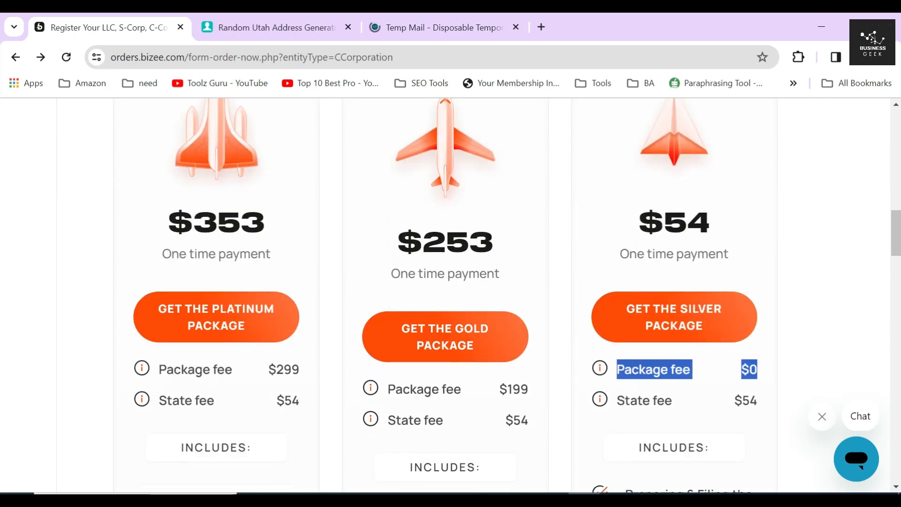
scroll(450, 296, "up", 2)
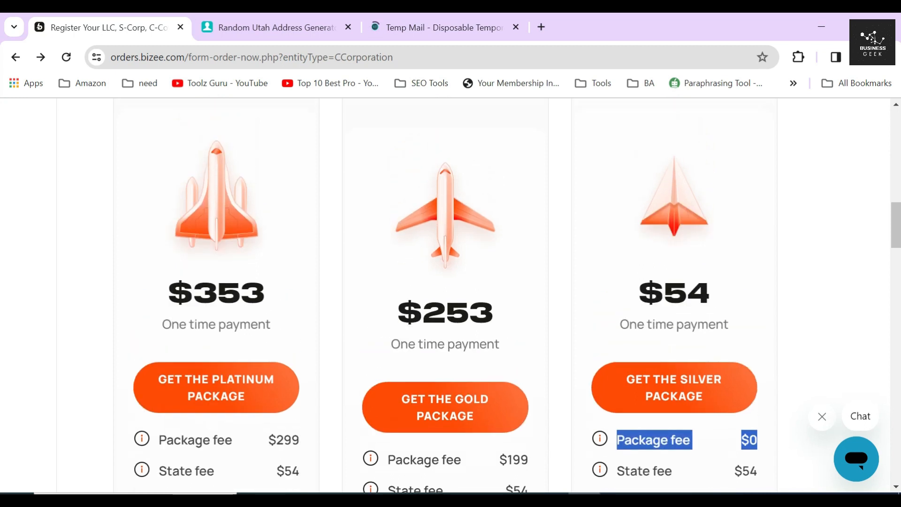
left_click_drag(637, 296, 716, 292)
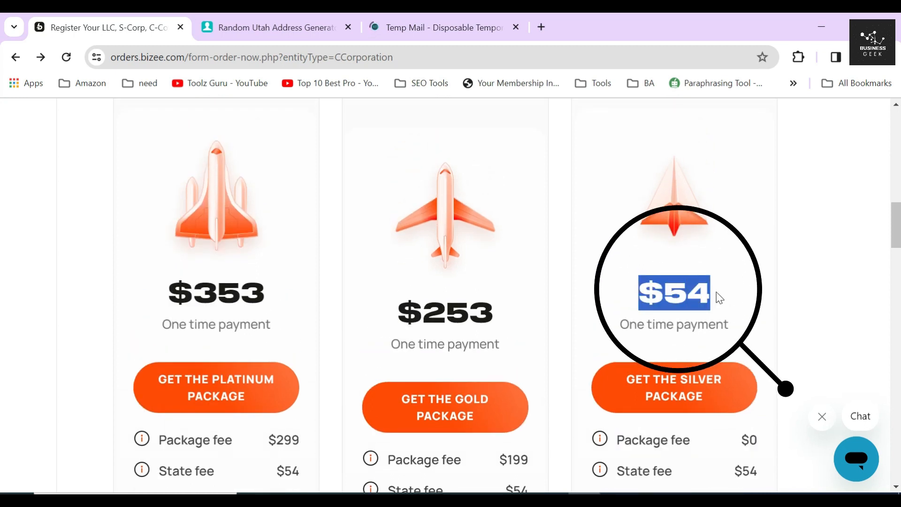
left_click(607, 306)
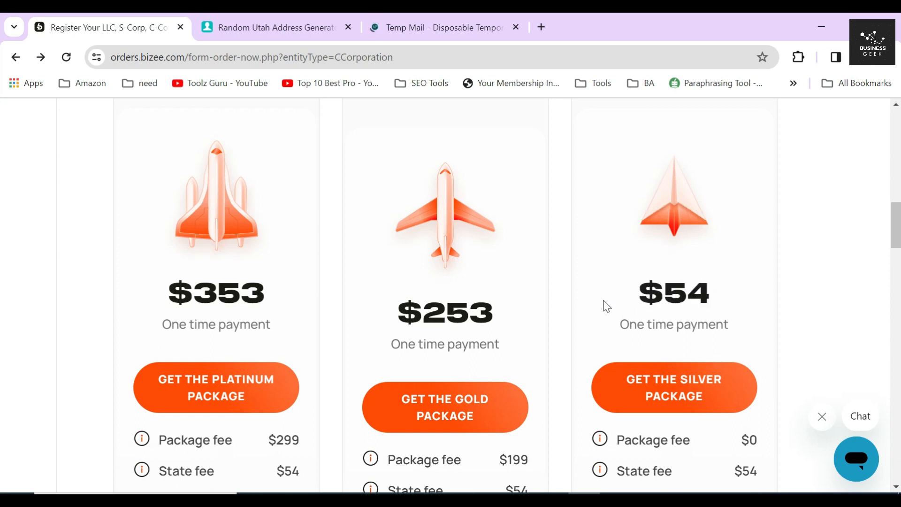
- Highlight Silver features (Unlimited Name Searches, free registered agent, Phone & Email Support), then scroll back up
scroll(606, 306, "down", 9)
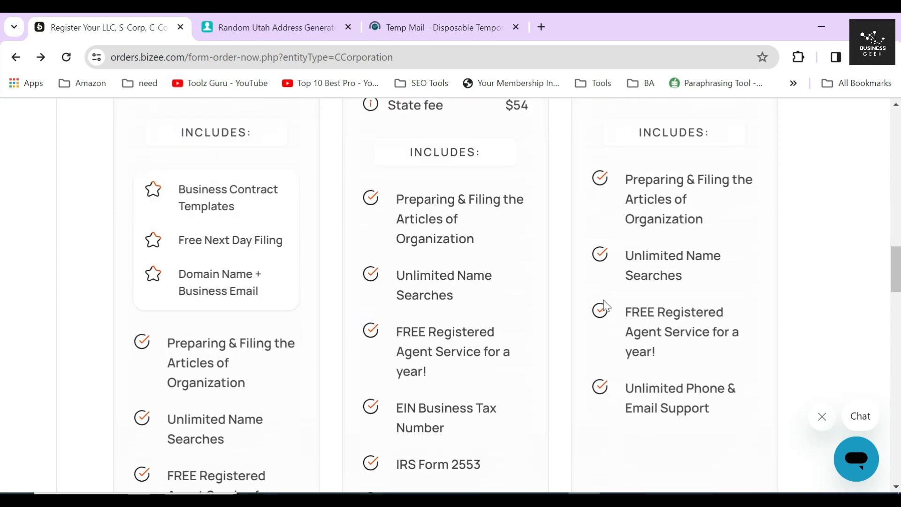
left_click_drag(626, 142, 723, 188)
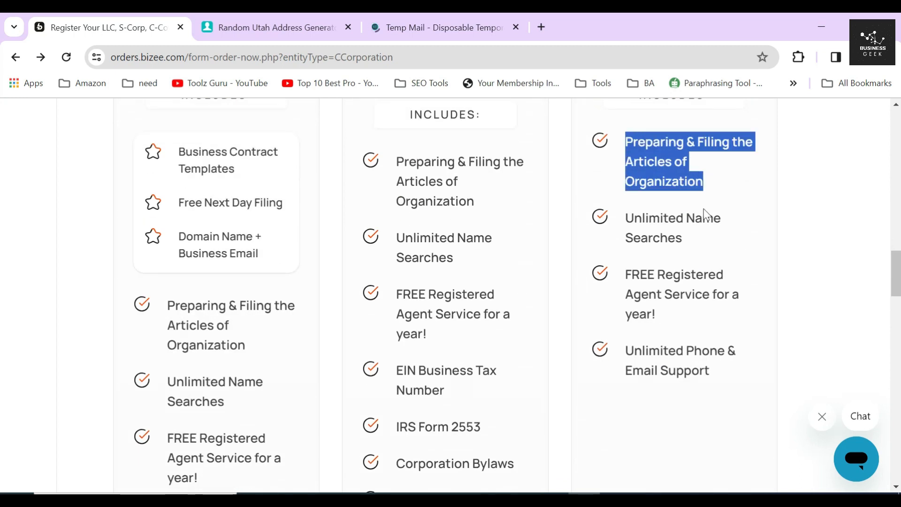
left_click_drag(625, 219, 685, 256)
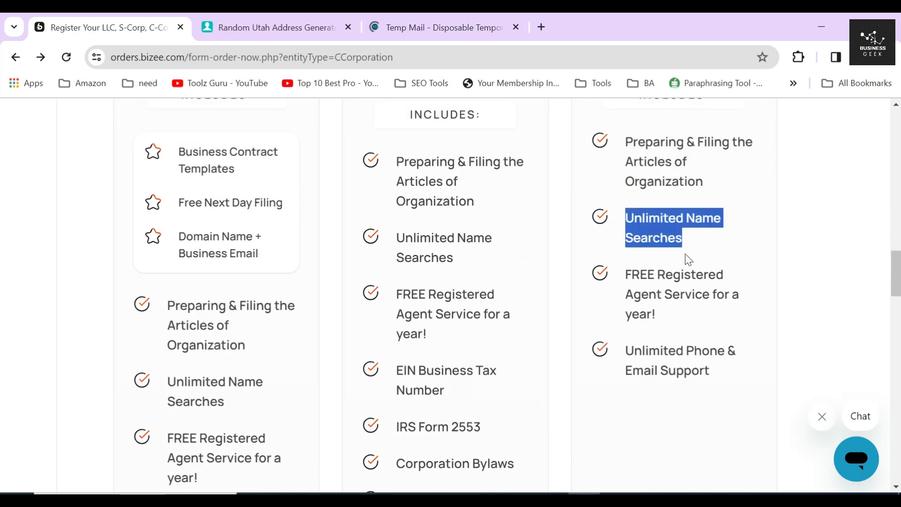
left_click_drag(623, 273, 661, 317)
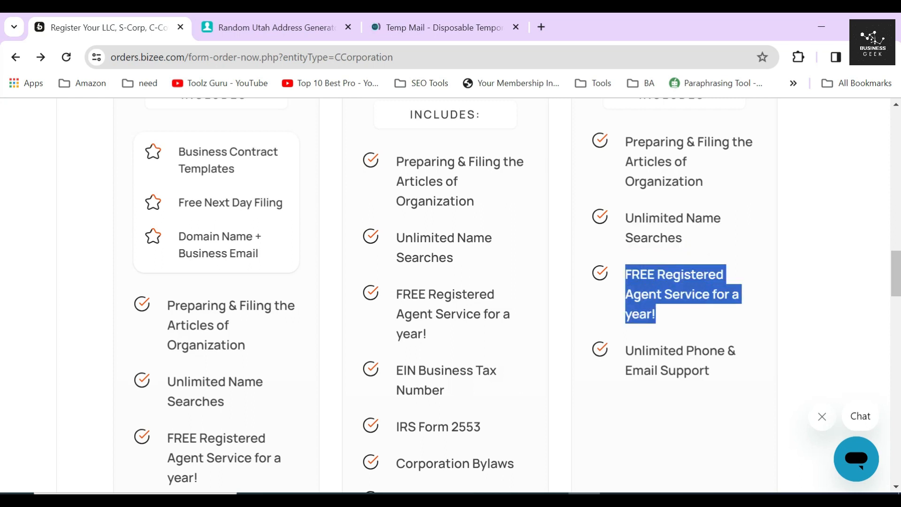
left_click_drag(626, 351, 722, 376)
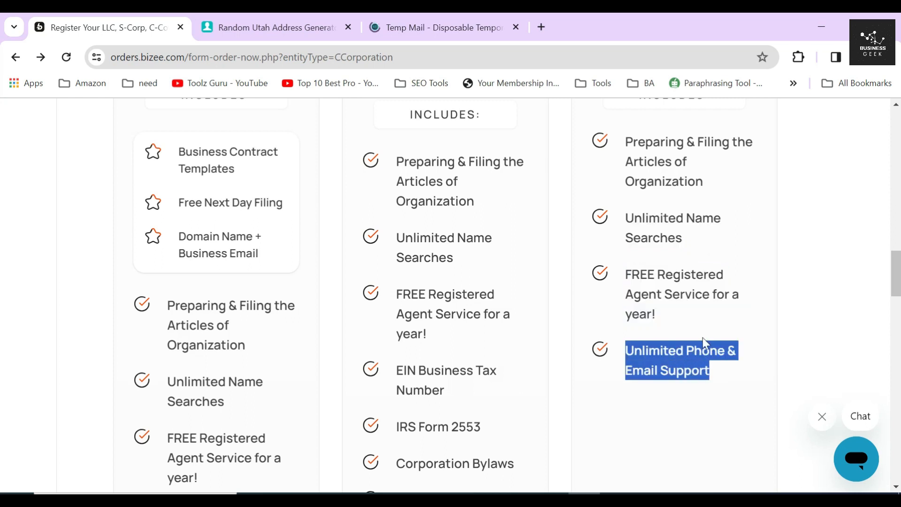
left_click(583, 385)
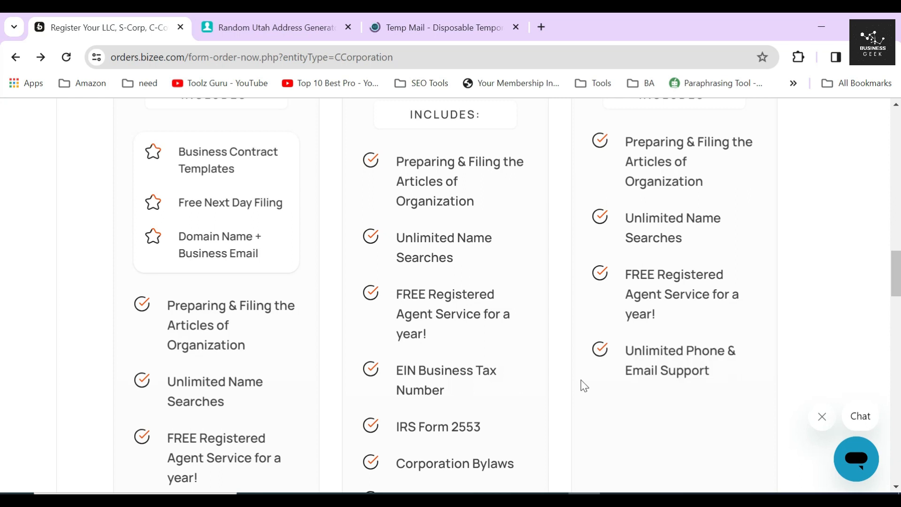
scroll(583, 386, "up", 2)
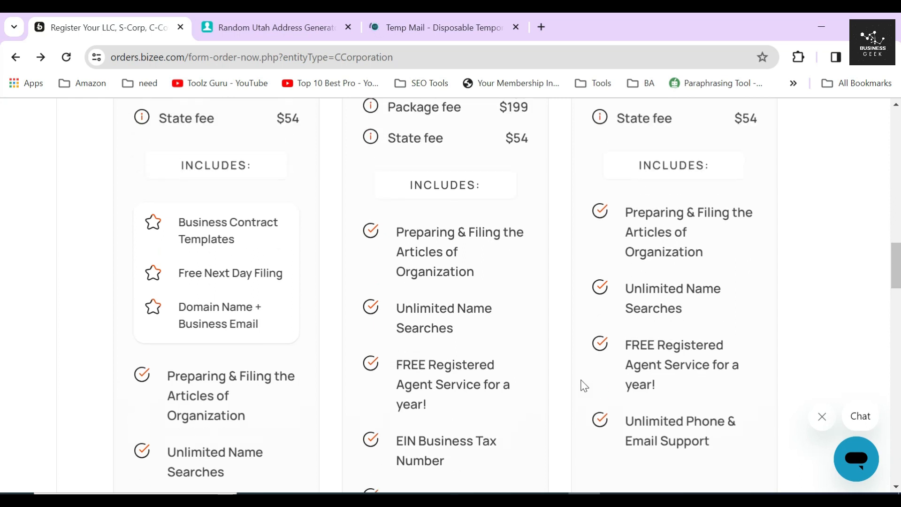
scroll(584, 385, "up", 6)
scroll(584, 384, "up", 2)
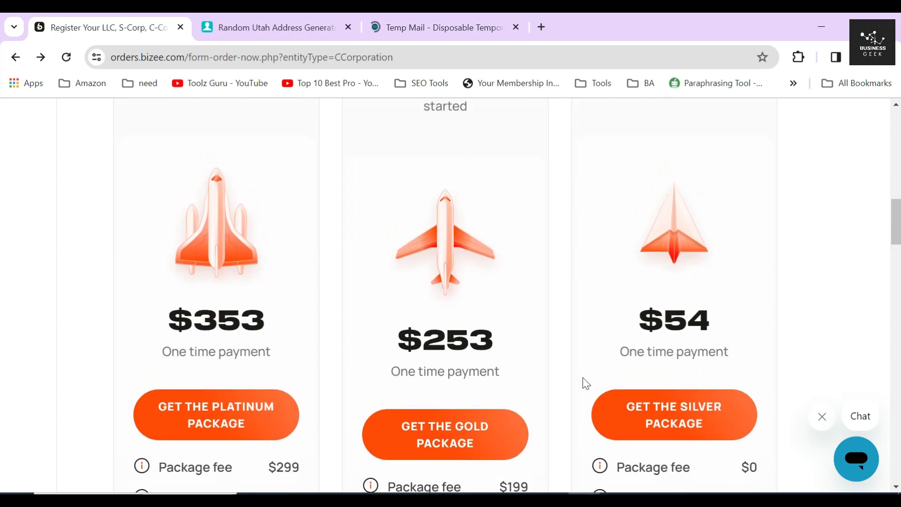
scroll(585, 384, "up", 2)
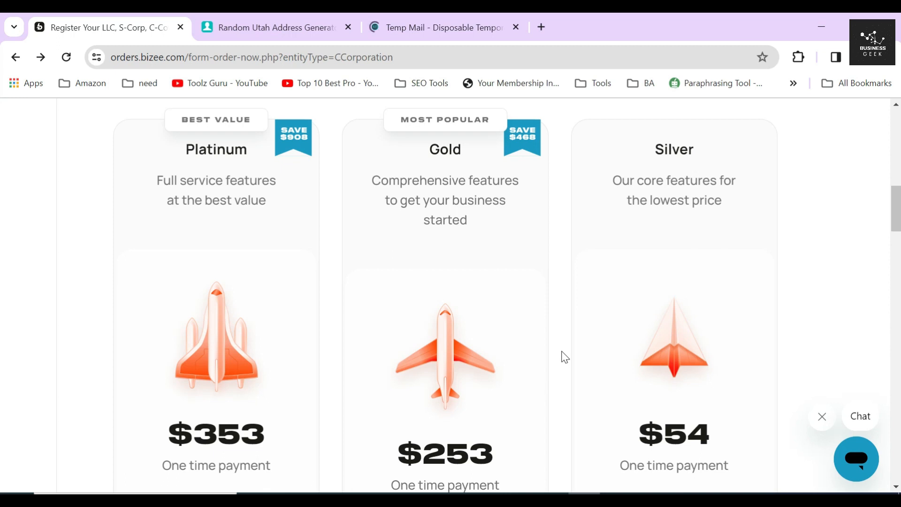
triple_click(563, 190)
double_click(441, 149)
scroll(460, 238, "down", 3)
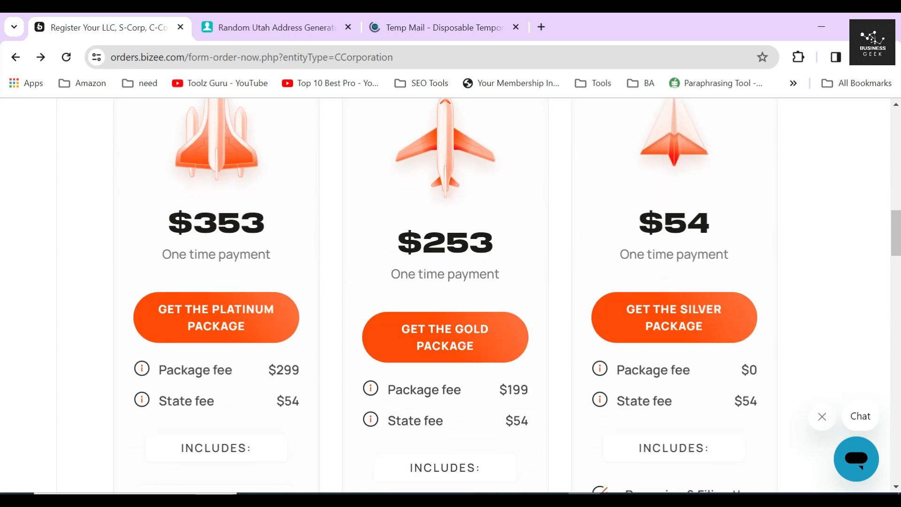
left_click_drag(397, 242, 510, 240)
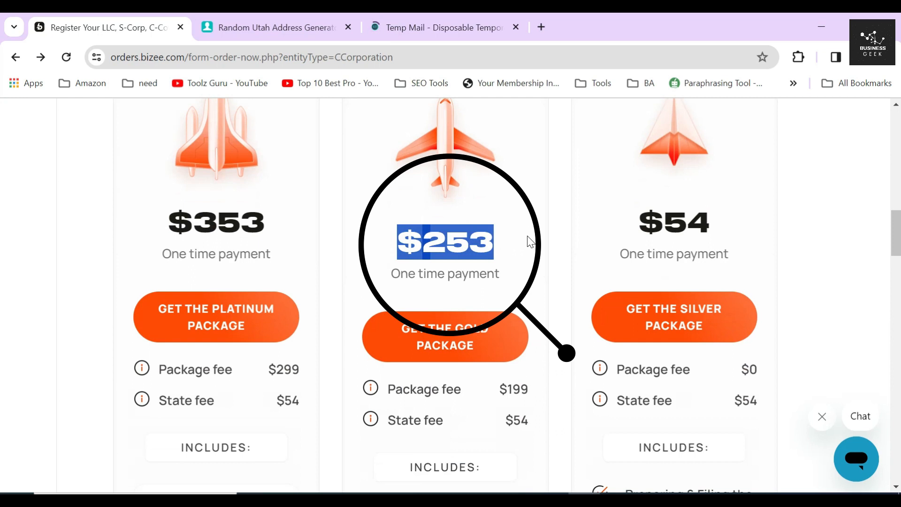
left_click(529, 241)
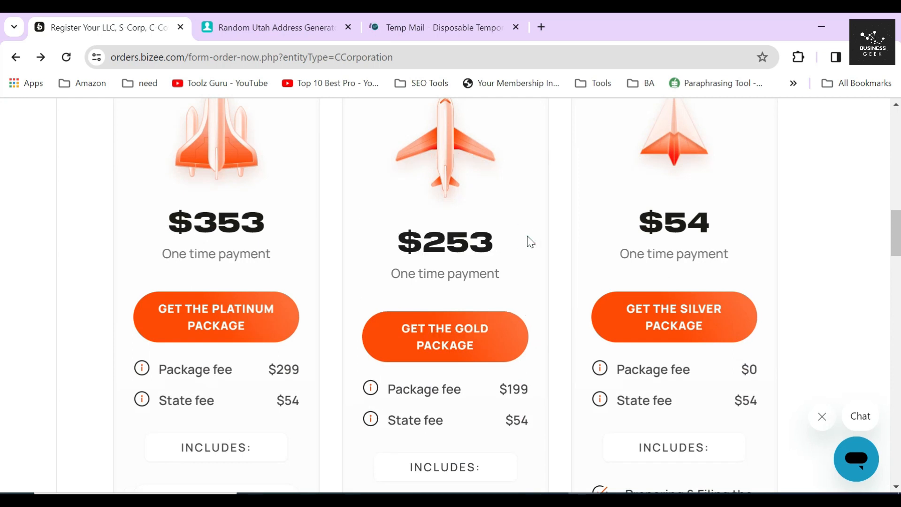
scroll(530, 242, "down", 3)
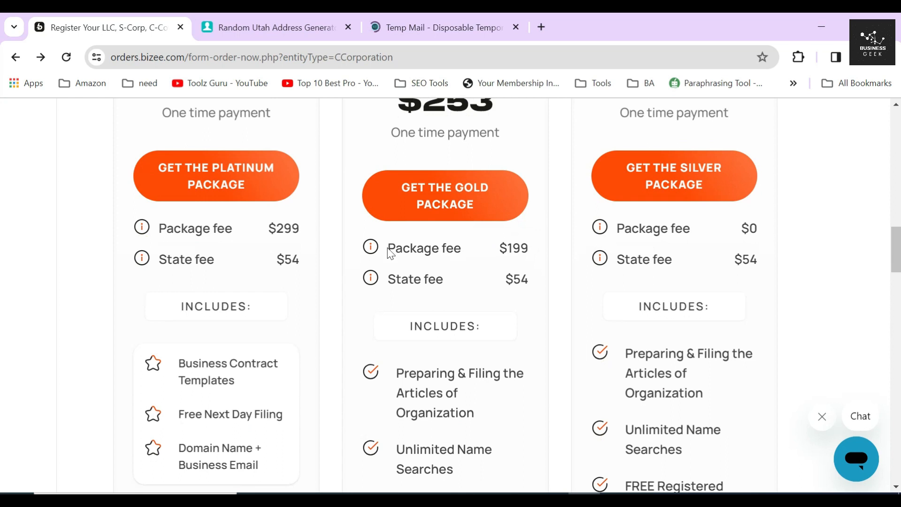
left_click_drag(388, 250, 547, 249)
left_click_drag(386, 279, 543, 285)
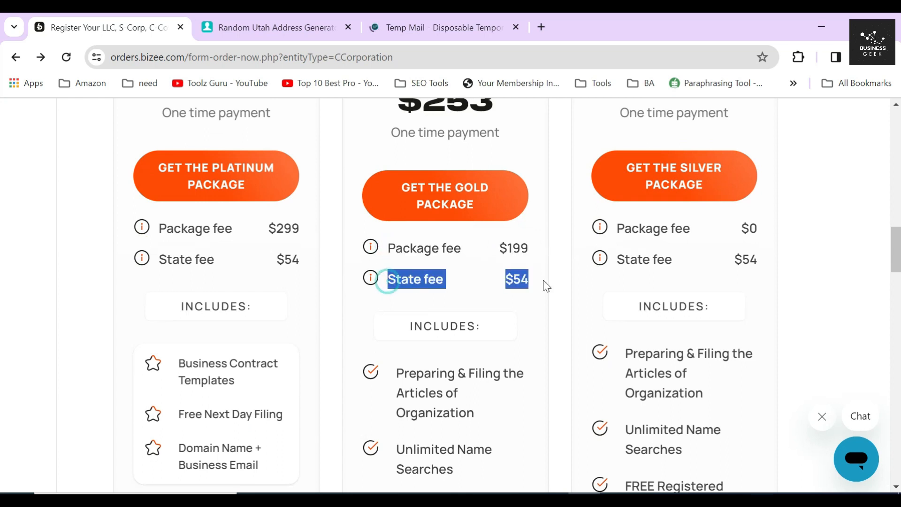
left_click(353, 249)
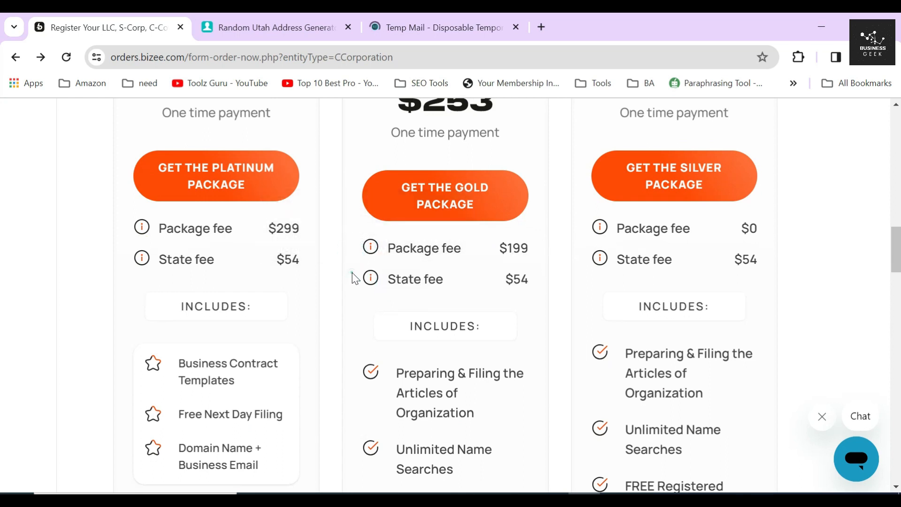
mouse_move(376, 241)
mouse_move(371, 280)
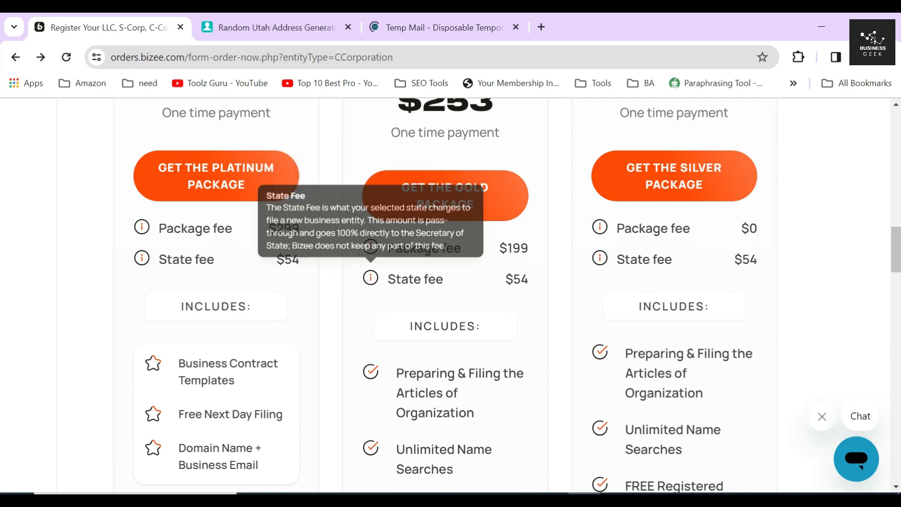
scroll(478, 287, "down", 3)
left_click(350, 229)
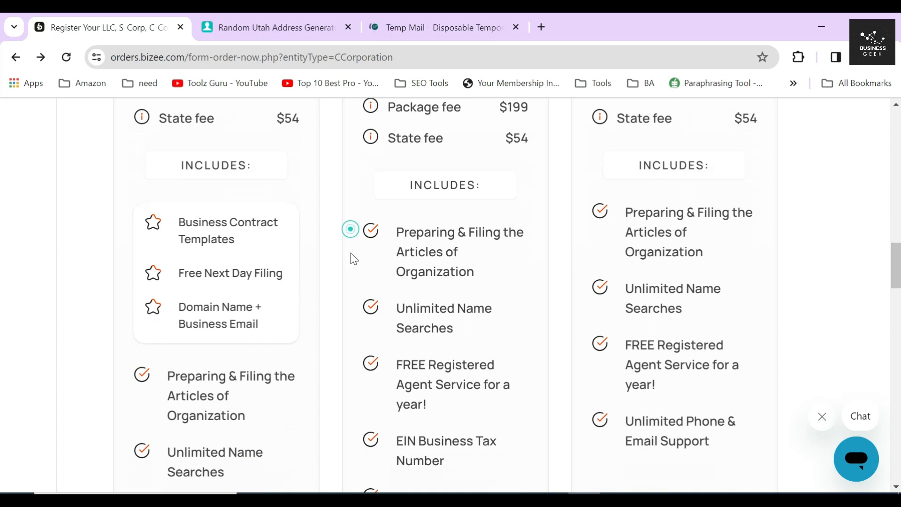
- Highlight Gold features like IRS Form 2553 and Business Banking Account, plus the Gold testimonial
scroll(354, 300, "down", 2)
left_click(353, 288)
scroll(377, 280, "down", 2)
left_click_drag(395, 228, 468, 258)
scroll(472, 259, "down", 3)
left_click_drag(395, 144, 481, 146)
left_click_drag(397, 185, 533, 187)
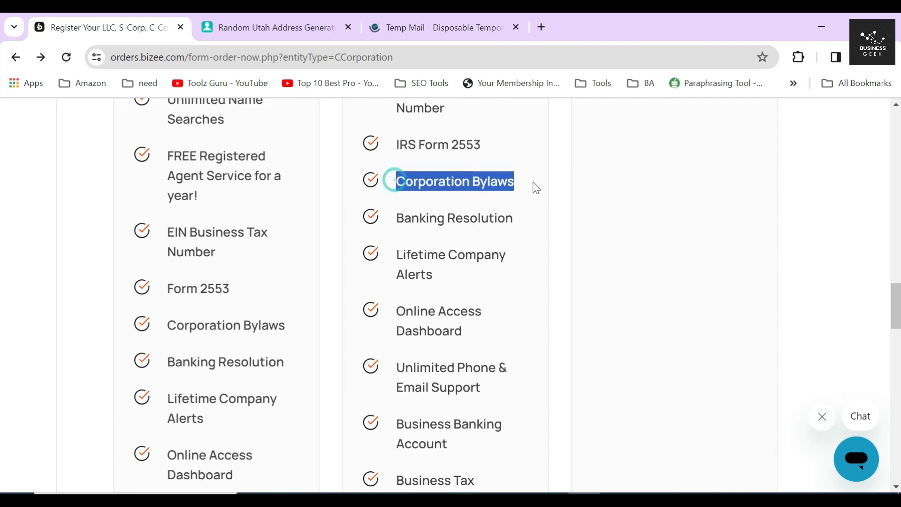
scroll(533, 188, "down", 4)
left_click_drag(412, 213, 488, 285)
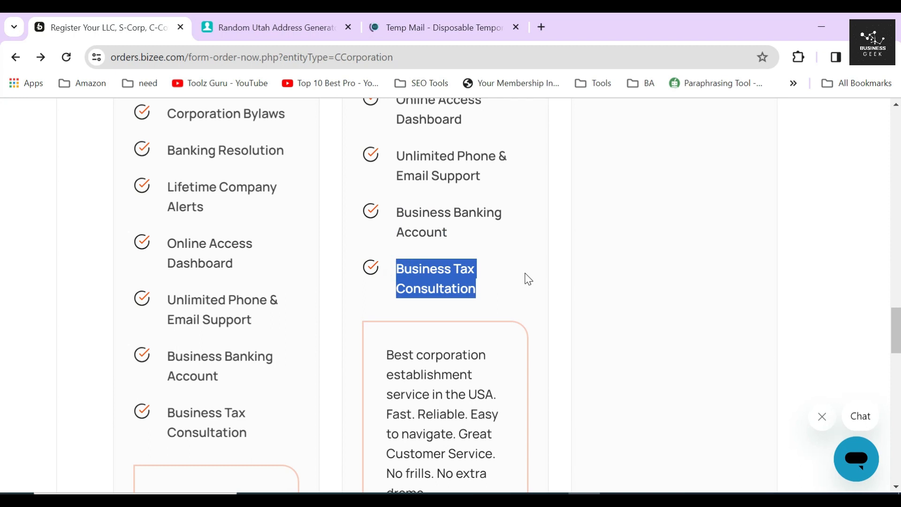
scroll(529, 279, "down", 1)
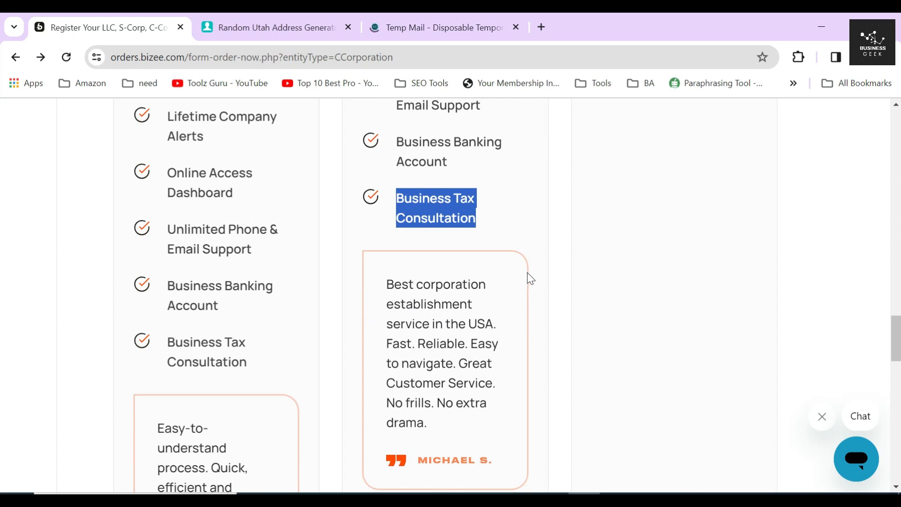
left_click(506, 208)
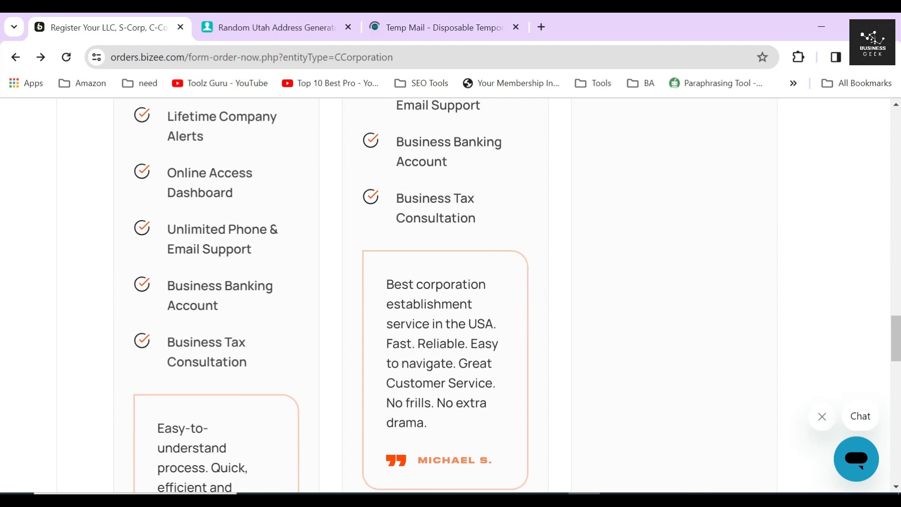
left_click_drag(385, 281, 435, 416)
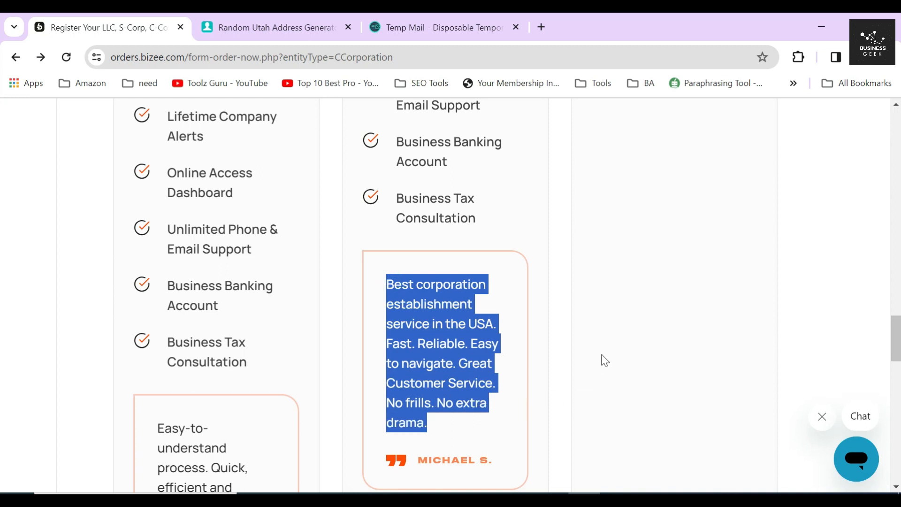
scroll(549, 321, "down", 1)
left_click(538, 319)
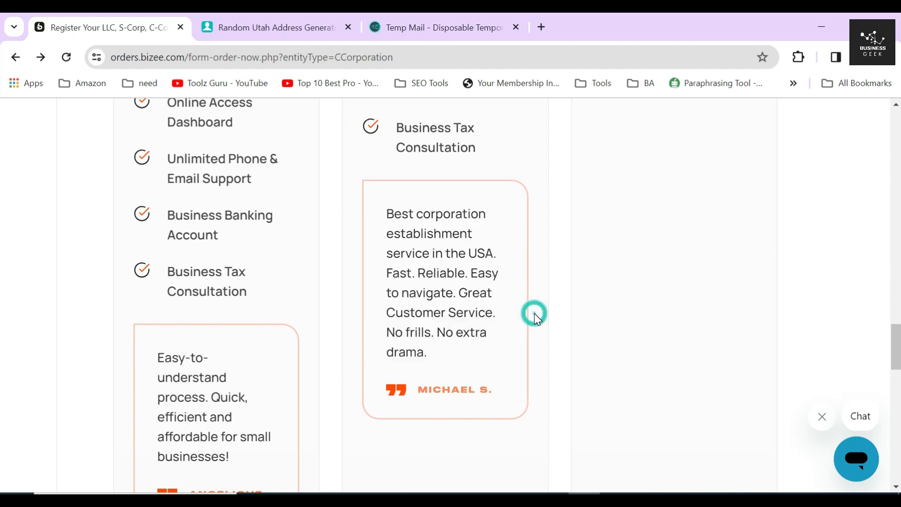
- Highlight the Gold heading, then the Platinum package name and its $353 price
scroll(537, 319, "up", 10)
scroll(538, 319, "up", 8)
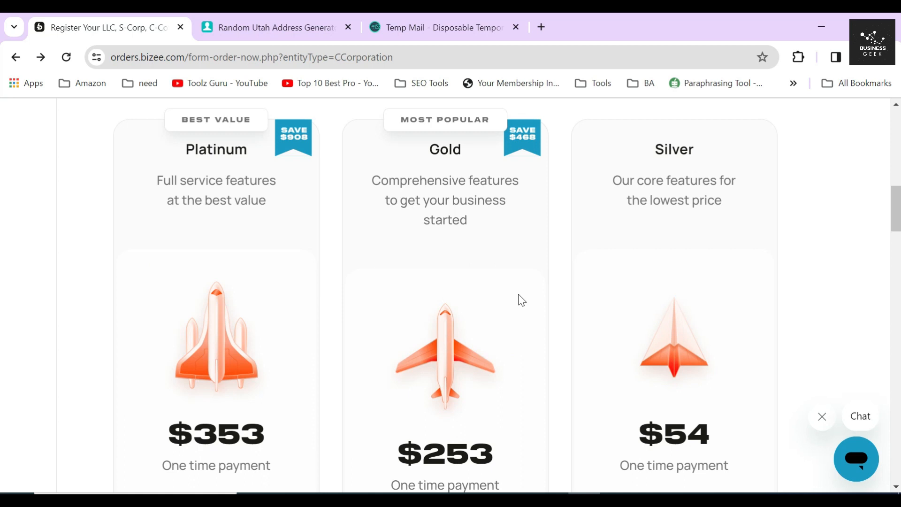
left_click_drag(423, 149, 468, 151)
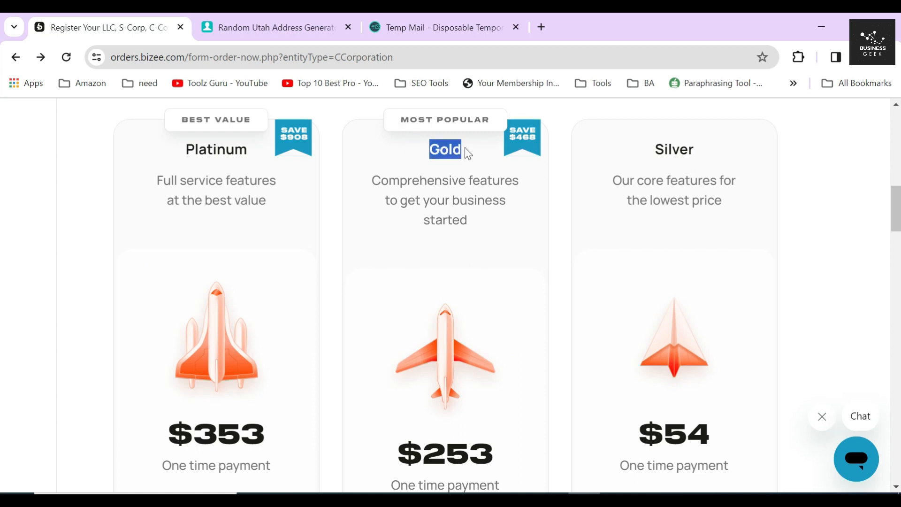
left_click(425, 186)
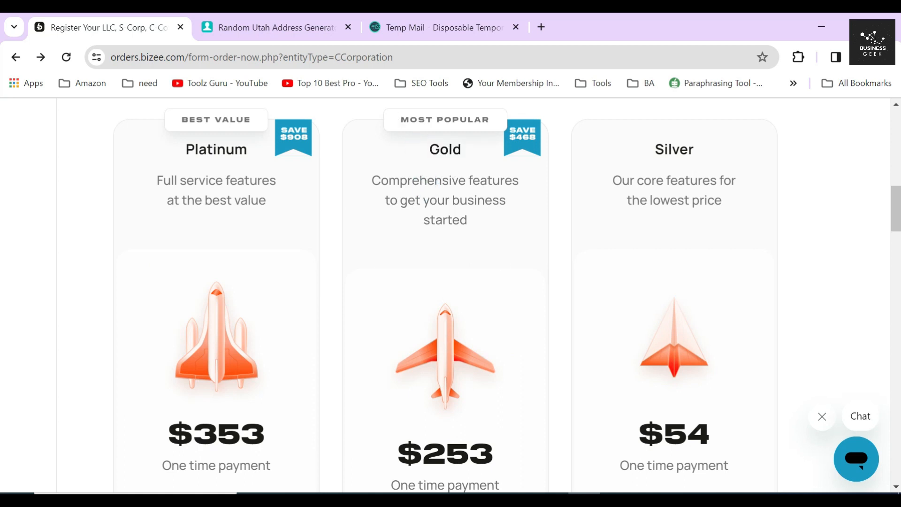
double_click(230, 149)
scroll(246, 218, "down", 3)
left_click_drag(159, 291, 283, 294)
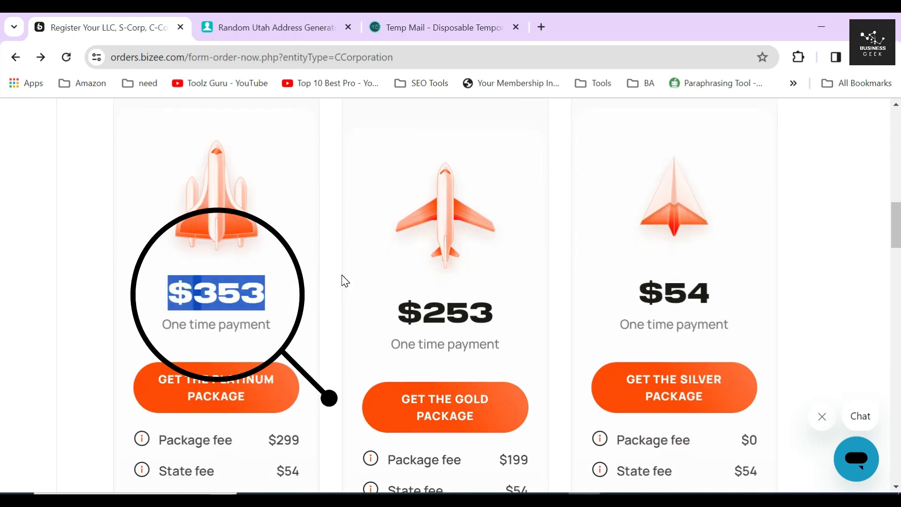
left_click(305, 300)
- Highlight Platinum extras: Business Contract Templates, Free Next Day Filing, Domain Name + Business Email
scroll(308, 298, "down", 5)
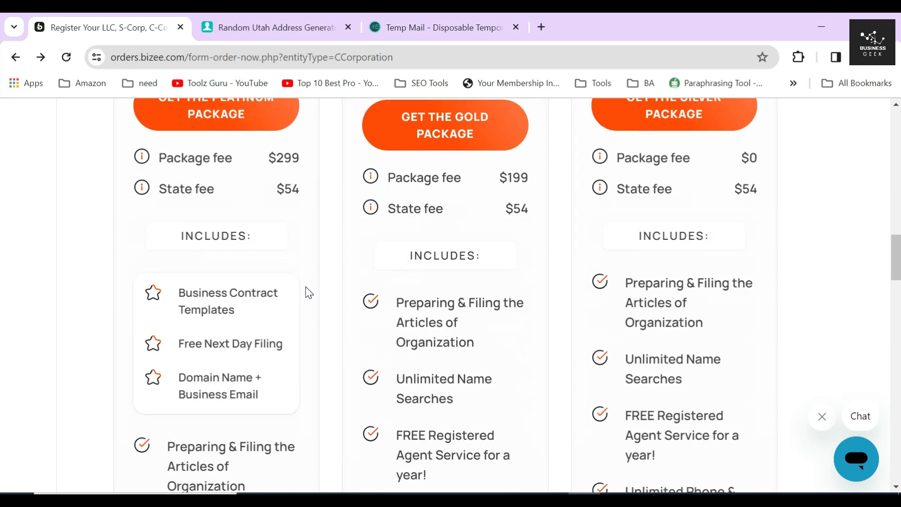
left_click_drag(177, 295, 282, 314)
left_click_drag(178, 344, 292, 348)
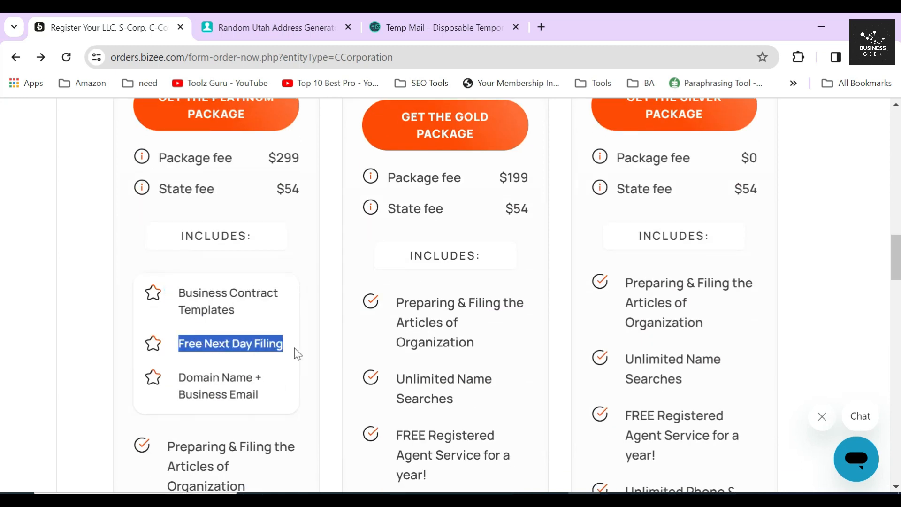
left_click_drag(178, 375, 280, 387)
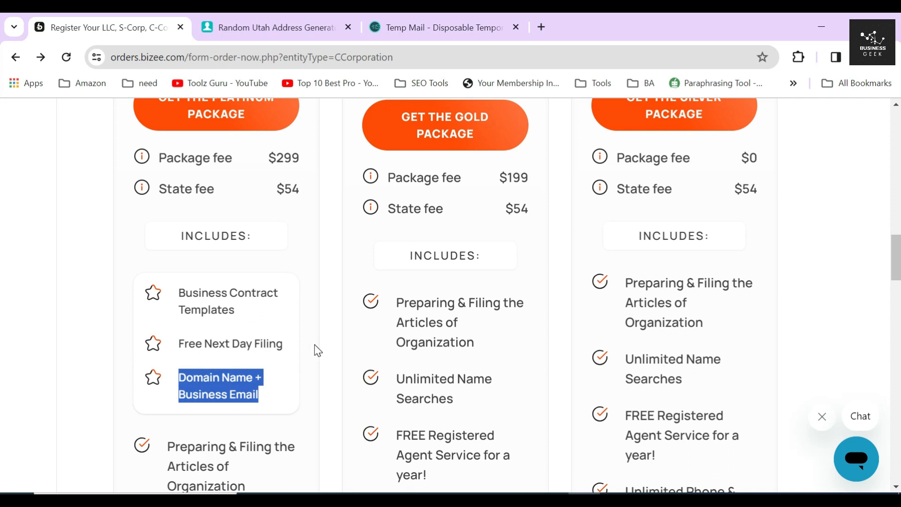
scroll(301, 328, "down", 3)
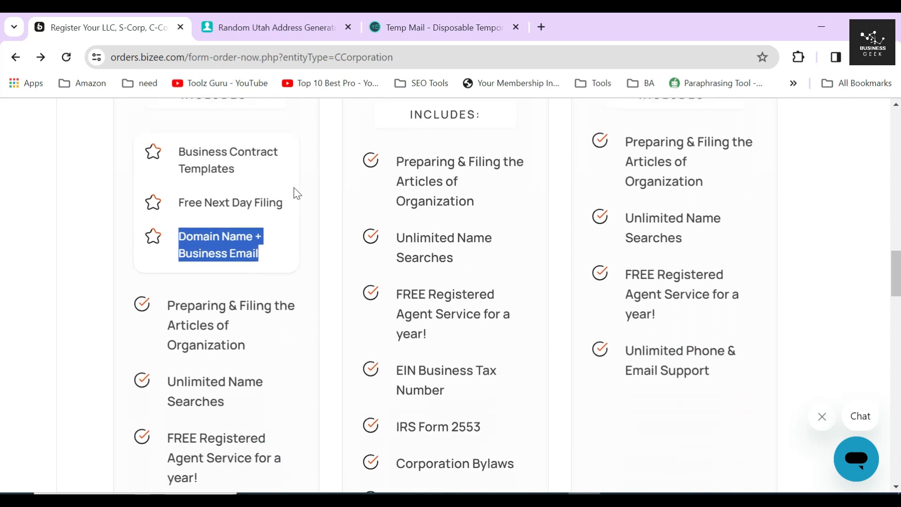
left_click(294, 159)
left_click(293, 196)
left_click(282, 253)
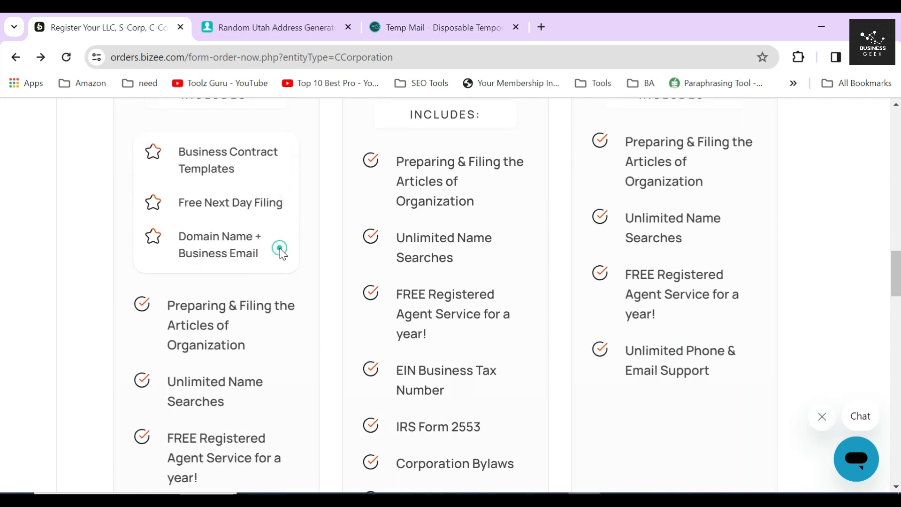
scroll(281, 253, "down", 2)
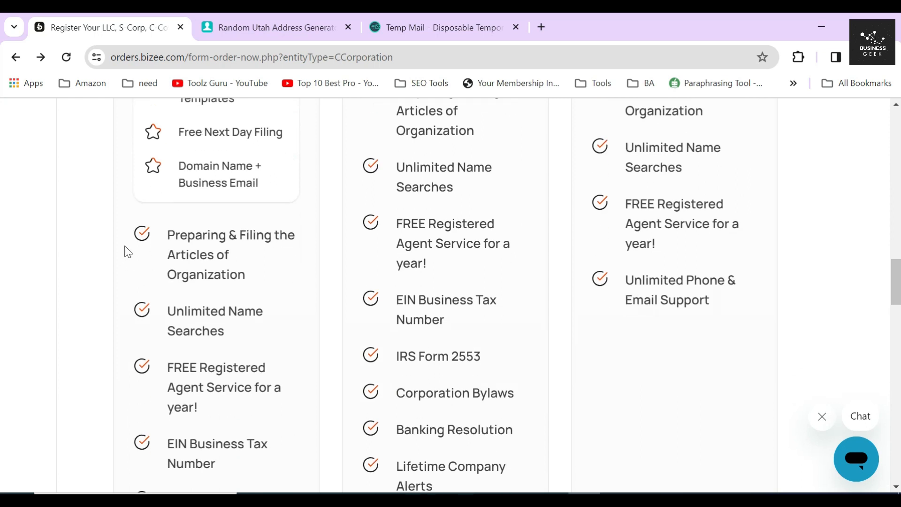
- Highlight the Platinum customer testimonial, then return to highlight the Gold package name
left_click(126, 236)
scroll(129, 300, "down", 3)
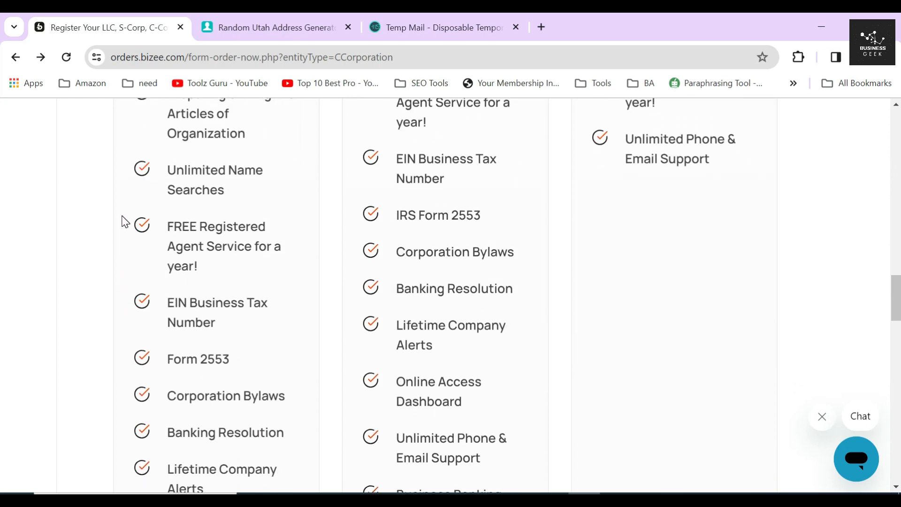
left_click(123, 303)
scroll(155, 318, "down", 9)
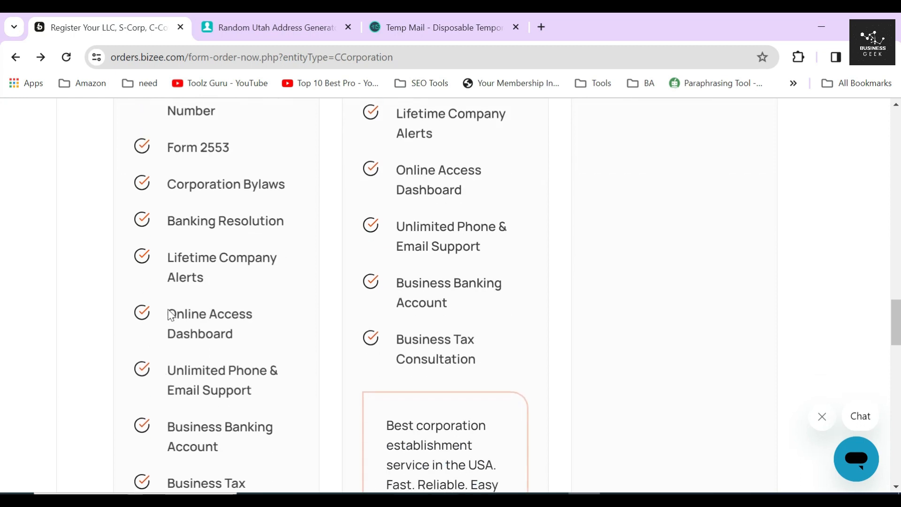
scroll(215, 306, "down", 3)
left_click_drag(146, 214, 252, 320)
left_click(252, 316)
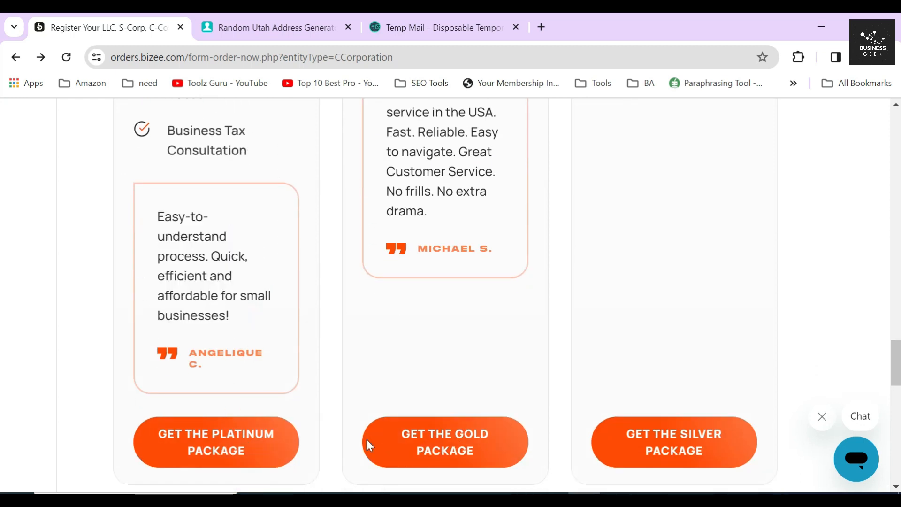
scroll(434, 378, "up", 15)
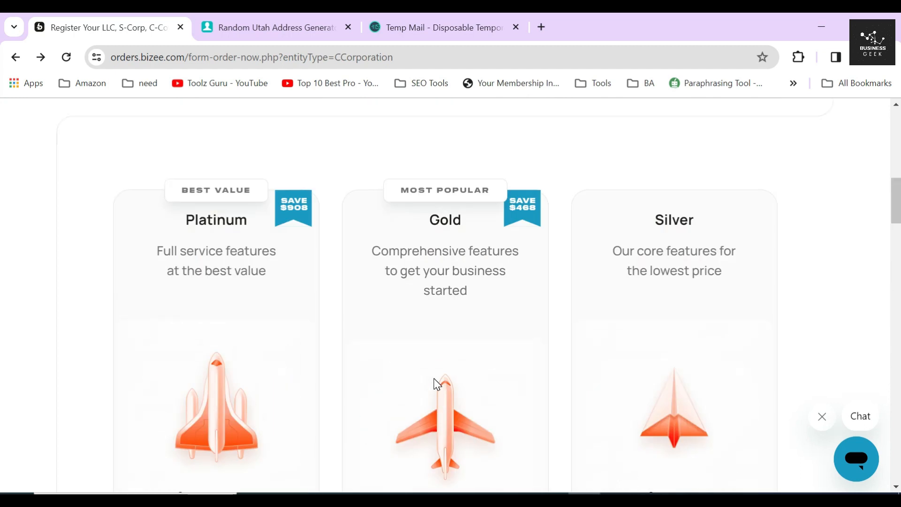
double_click(473, 228)
scroll(476, 235, "down", 5)
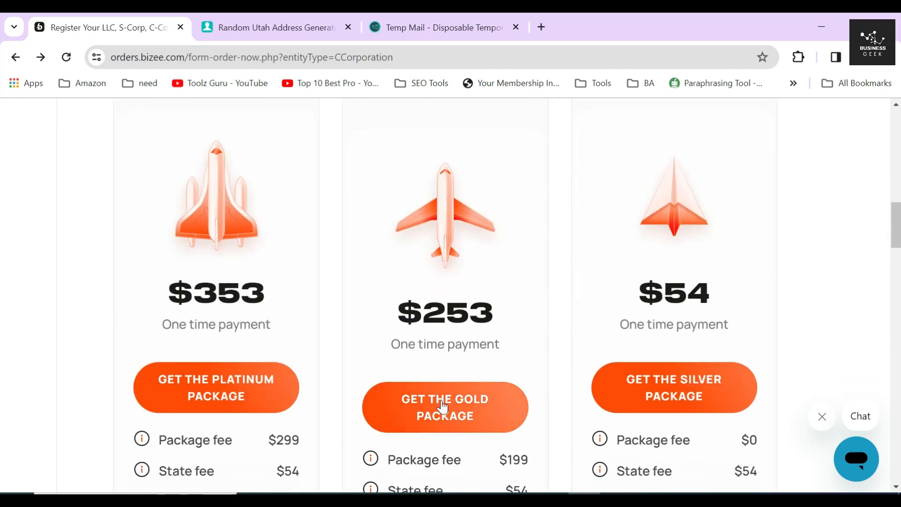
- Choose the Gold package and enter the contact person's first and last name
left_click(446, 405)
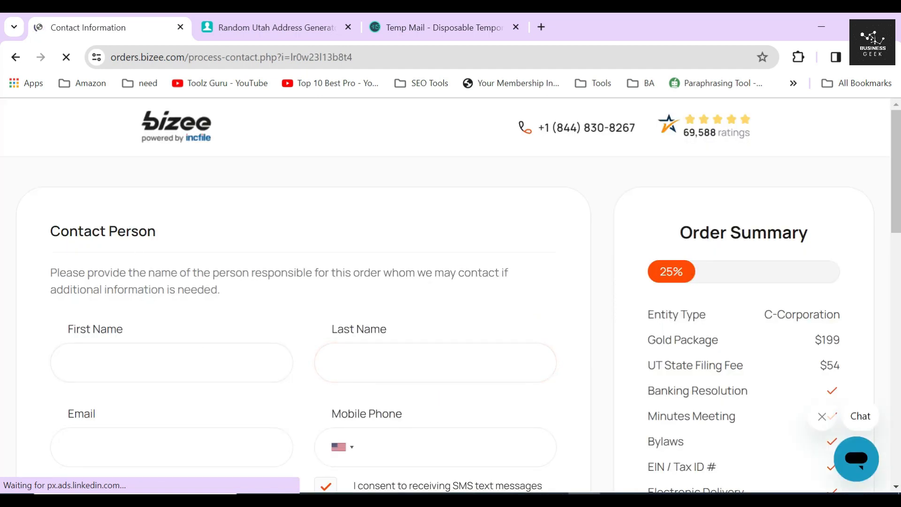
triple_click(122, 231)
key("Tab")
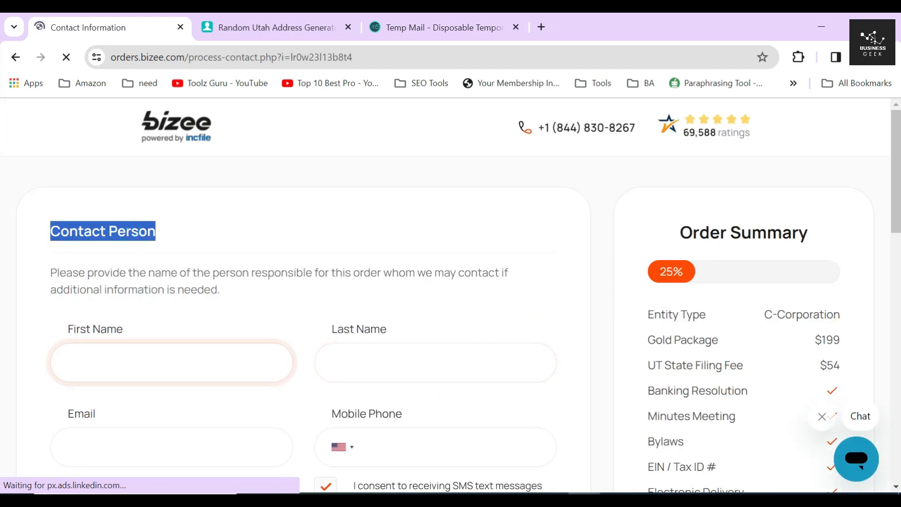
type("A")
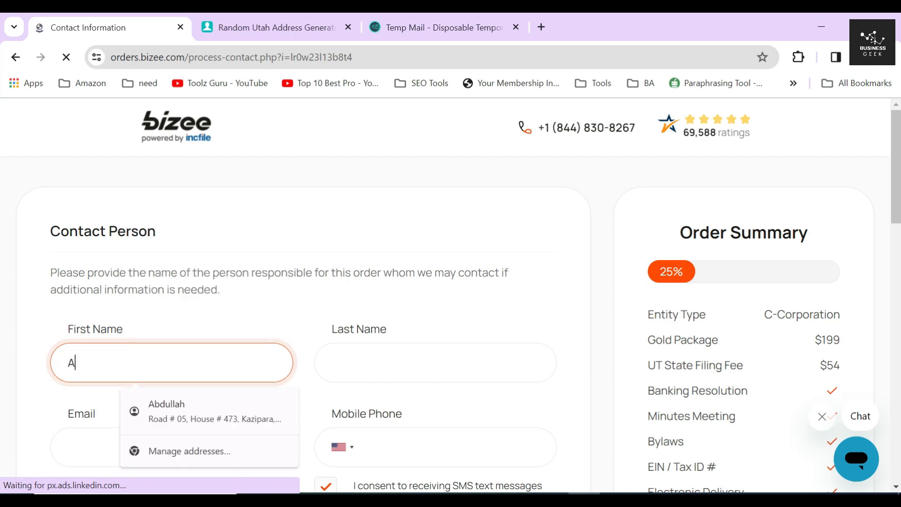
type("Fr")
key("Tab")
type("DT")
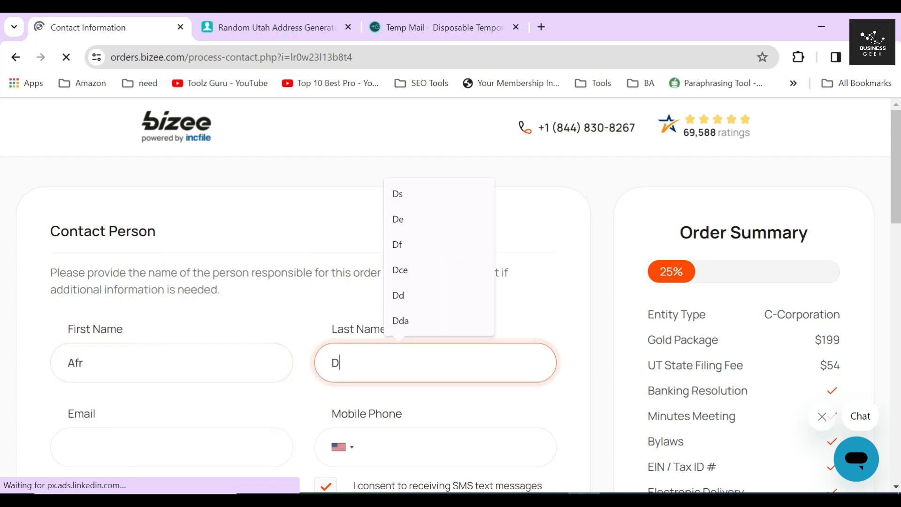
left_click(311, 395)
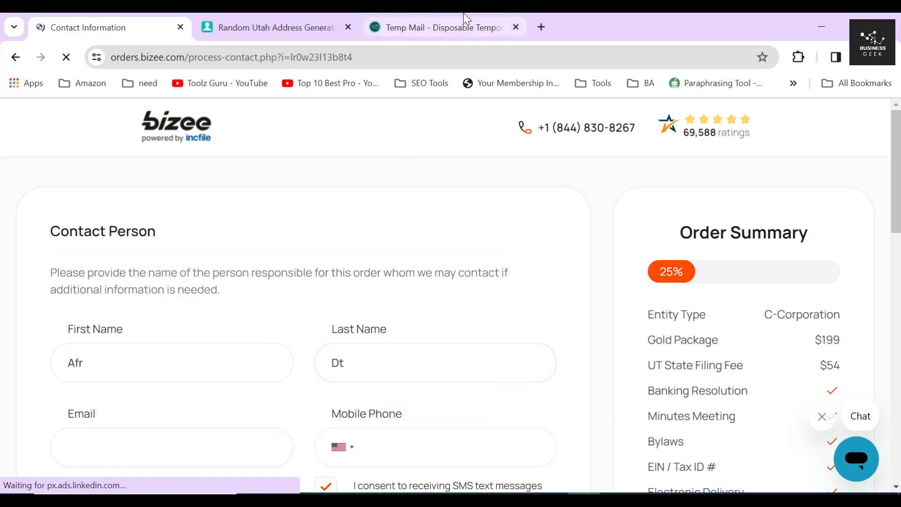
- Paste the temporary email address into the contact email field
left_click(471, 25)
left_click(604, 255)
left_click(89, 27)
left_click(199, 425)
key("ctrl+v")
scroll(235, 307, "down", 2)
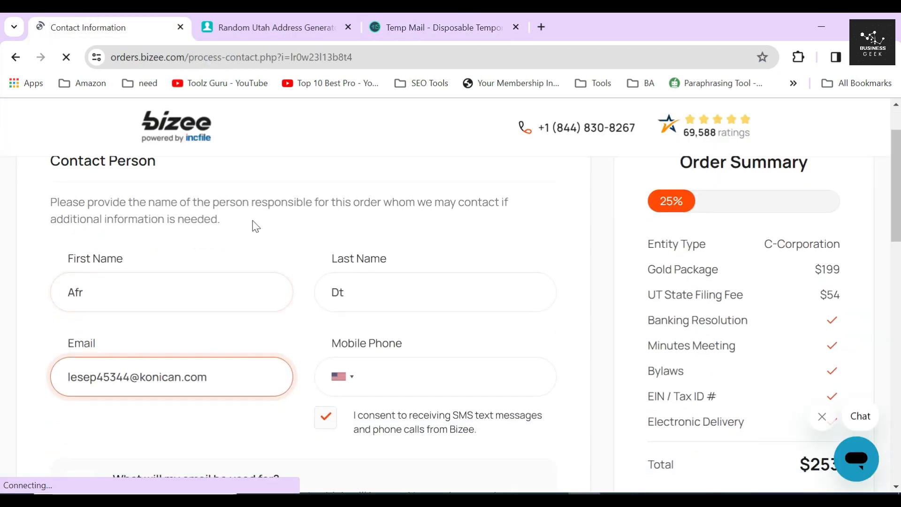
- Paste the generated Utah phone number into the mobile phone field
left_click(299, 26)
scroll(539, 294, "down", 2)
left_click(496, 371)
left_click(152, 19)
key("Tab")
key("ctrl+v")
left_click(612, 350)
scroll(611, 348, "down", 5)
- Type the mailing street address into the street address field
scroll(297, 300, "down", 3)
left_click_drag(45, 261, 209, 271)
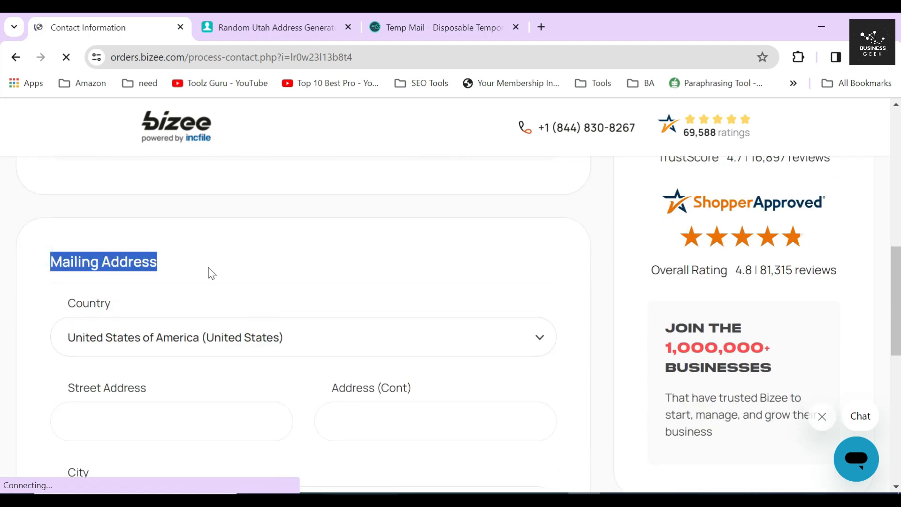
scroll(211, 274, "down", 2)
left_click(201, 301)
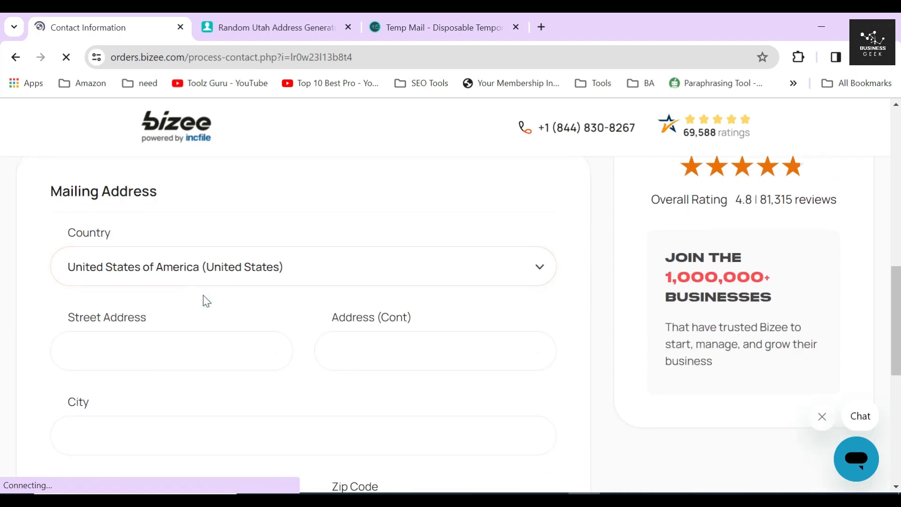
scroll(203, 295, "down", 1)
left_click(203, 295)
type("ST 78")
key("Tab")
key("Tab")
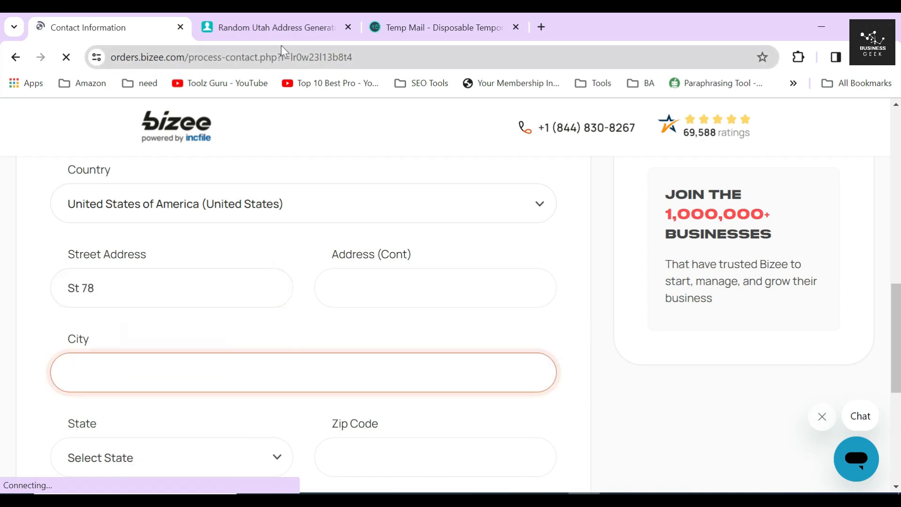
- Copy the generated street address into Address (Cont) and the generated city into City
left_click(274, 21)
left_click(515, 218)
key("ctrl+c")
left_click(88, 27)
left_click(436, 287)
key("ctrl+v")
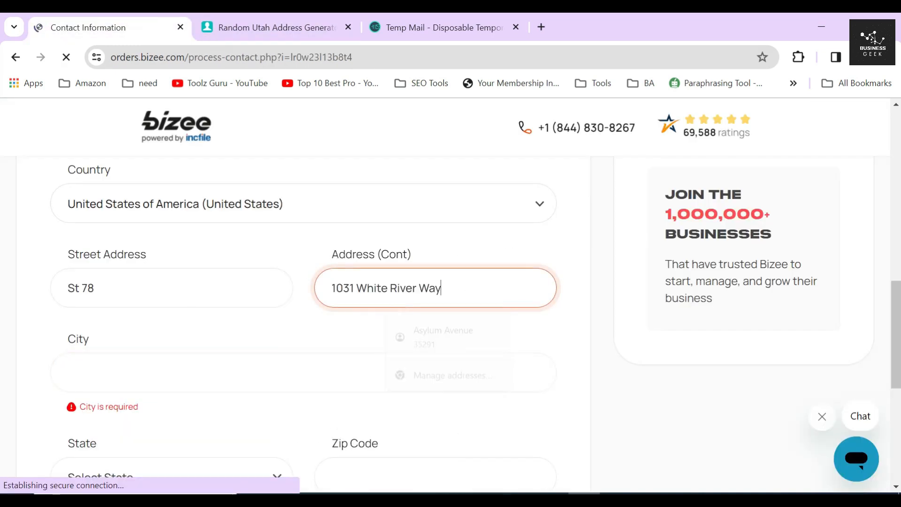
left_click(274, 27)
left_click(497, 243)
key("ctrl+c")
left_click(88, 28)
left_click(301, 372)
key("ctrl+v")
- Fill in the generated zip code, set the state to Utah, and submit the contact details
left_click(277, 27)
left_click(479, 320)
key("ctrl+c")
left_click(88, 27)
left_click(432, 386)
key("ctrl+v")
left_click(178, 382)
left_click(141, 245)
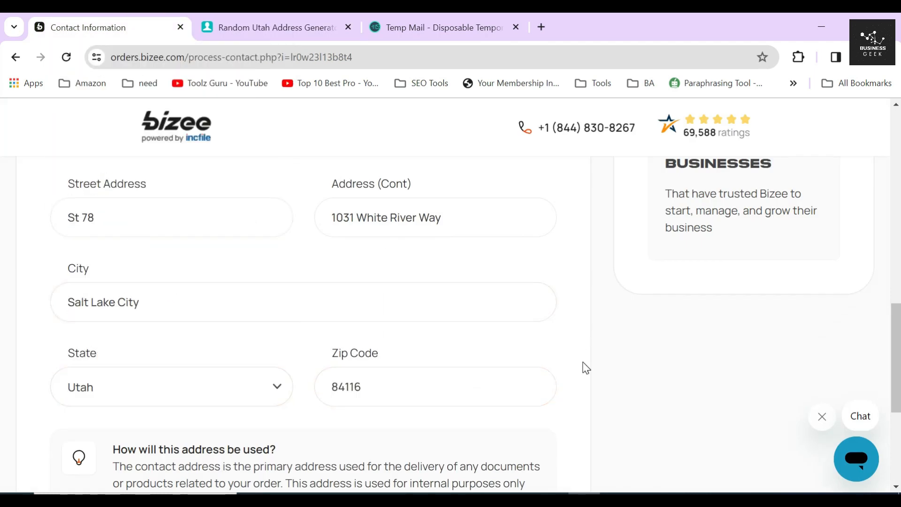
scroll(583, 368, "down", 5)
left_click(575, 380)
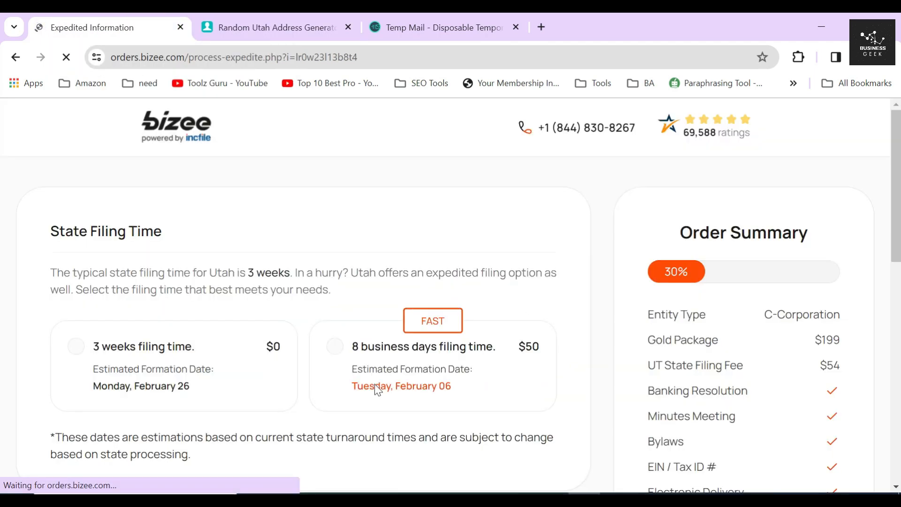
- Highlight the State Filing Time heading and the note that Utah filing takes 3 weeks
left_click_drag(47, 231, 199, 238)
left_click(206, 267)
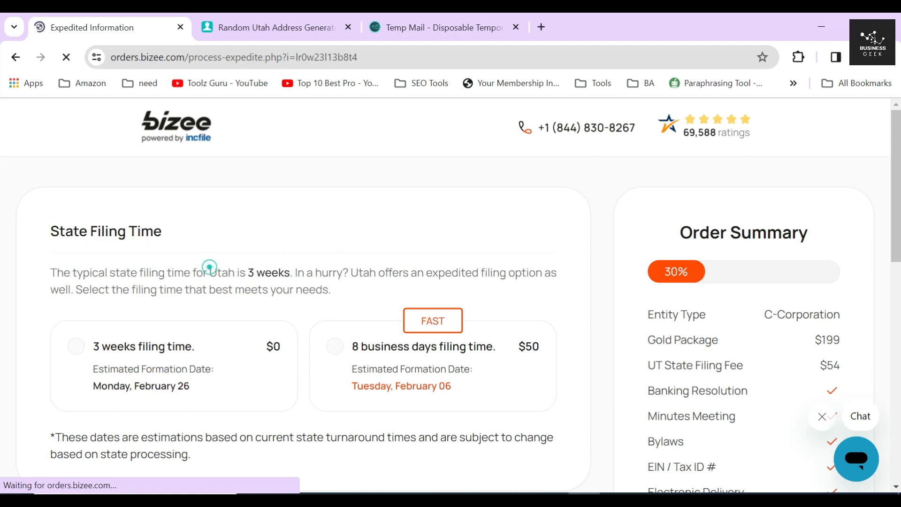
left_click_drag(208, 272, 290, 272)
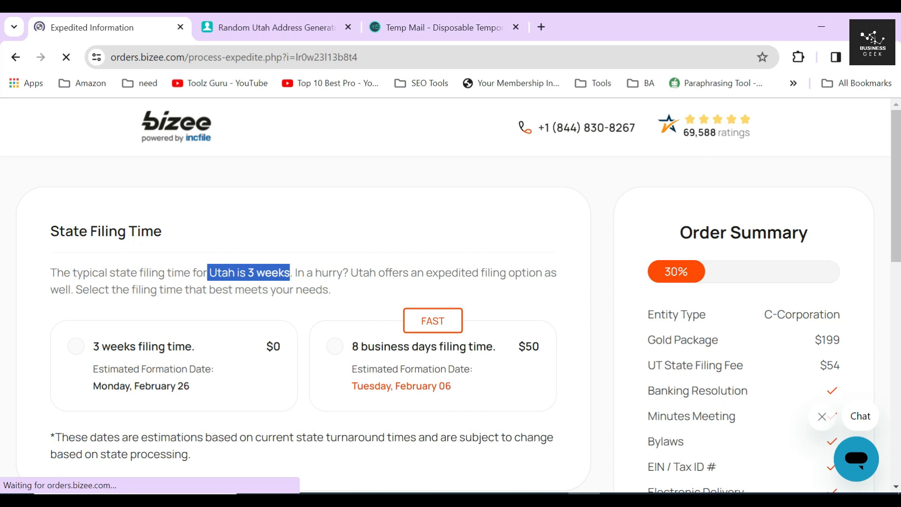
scroll(177, 274, "down", 2)
left_click_drag(90, 276, 193, 278)
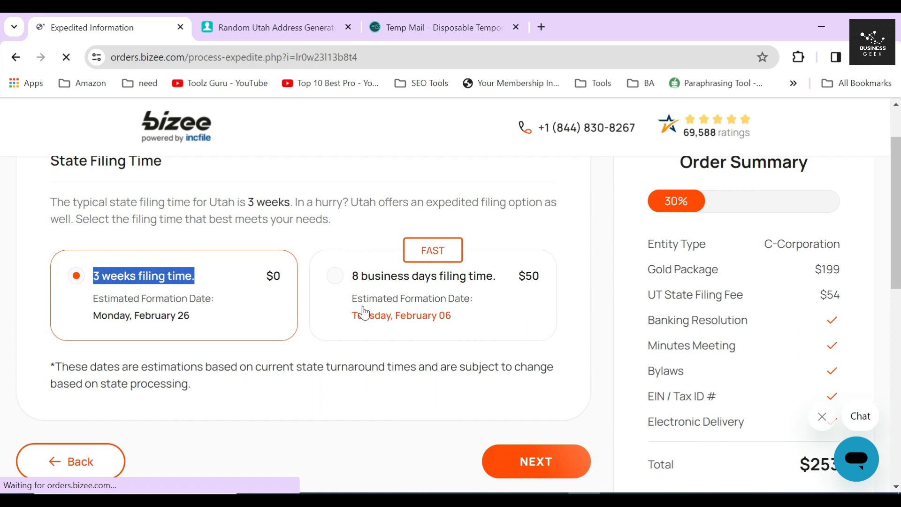
left_click(380, 237)
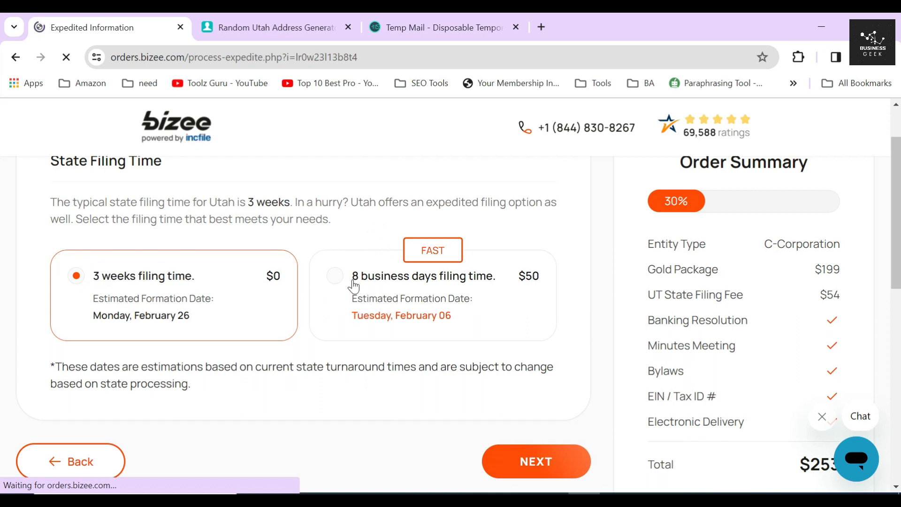
- Try the $50 8-business-day filing, revert to the free 3-week option, and continue
left_click_drag(354, 284, 519, 280)
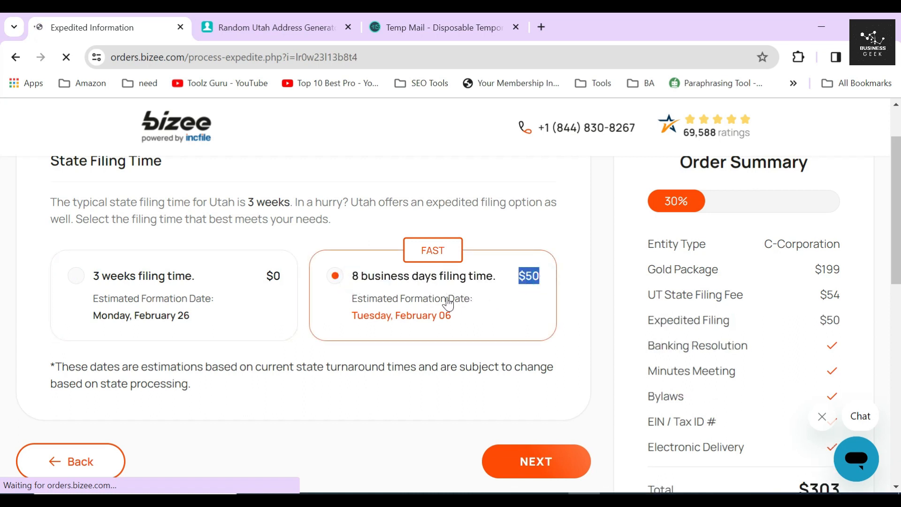
left_click(308, 281)
left_click(219, 290)
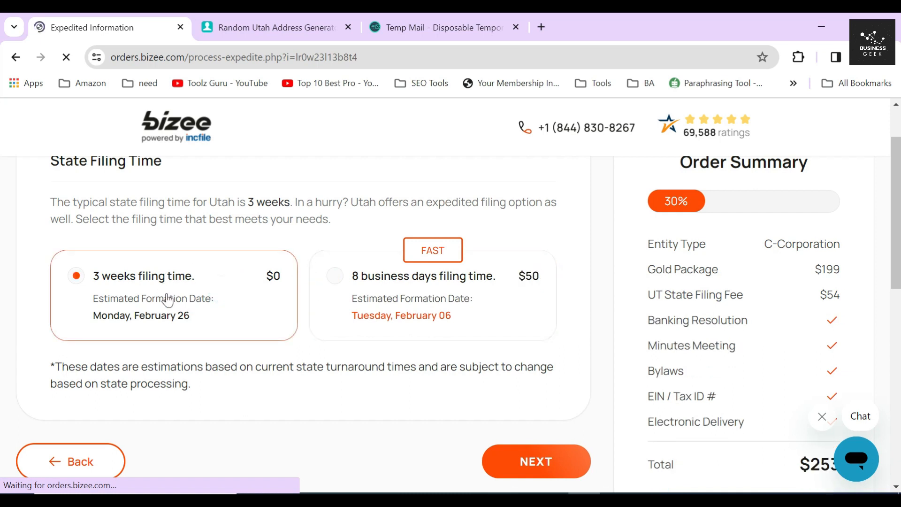
scroll(305, 292, "down", 3)
left_click(509, 331)
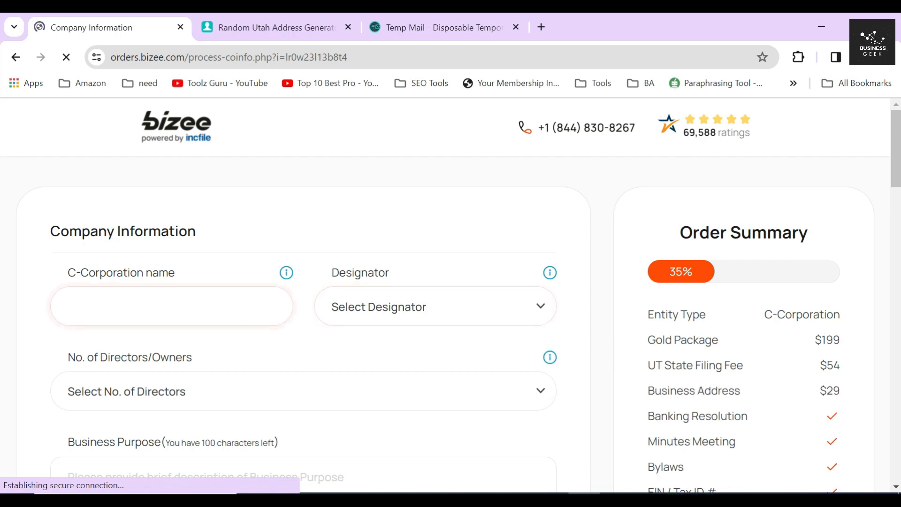
- Name the corporation BET MARKETING CORP, choosing CORP as the name designator
left_click(171, 306)
type("BE")
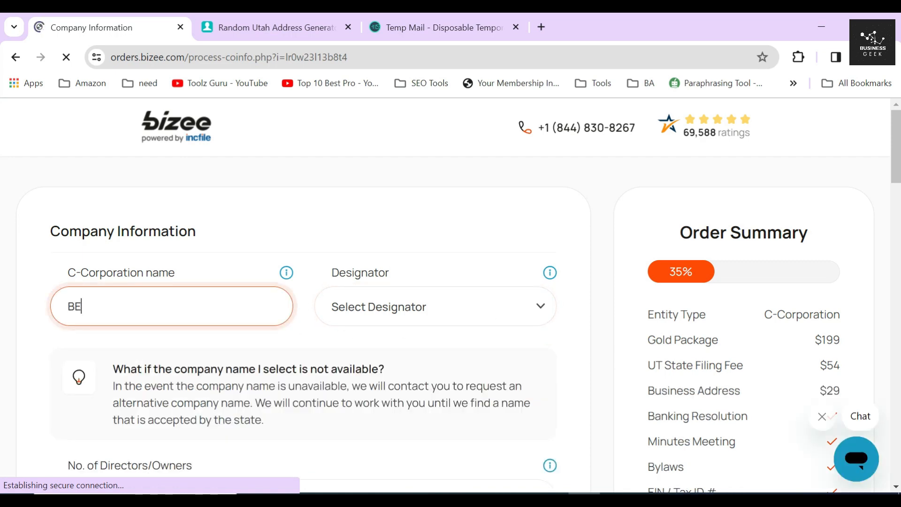
type("T MARKETING")
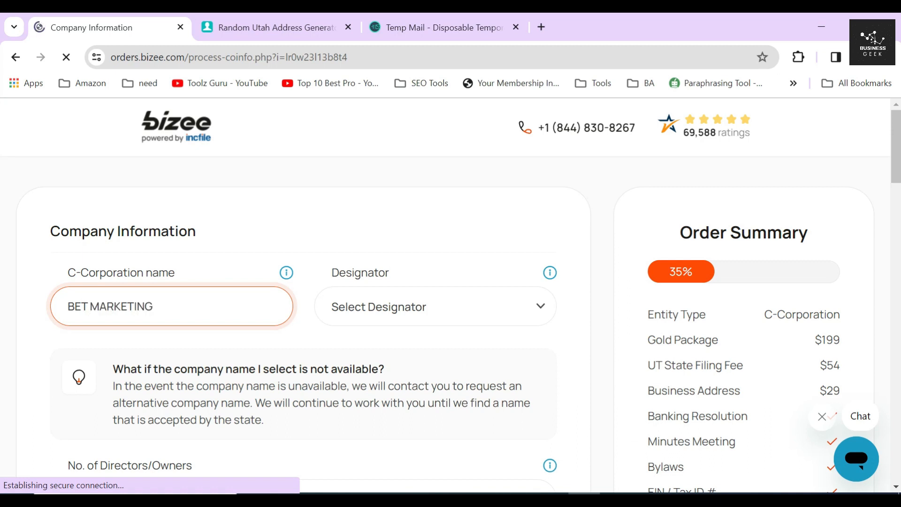
left_click(372, 316)
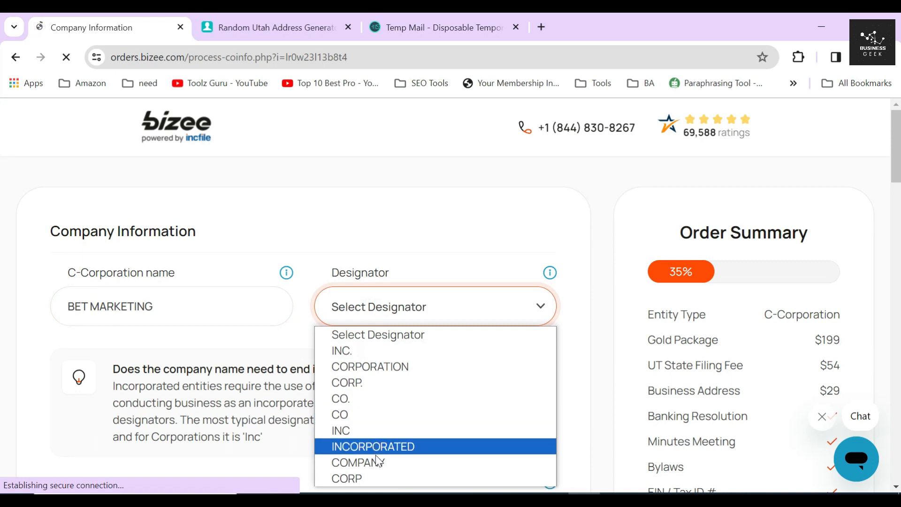
left_click(376, 476)
left_click_drag(248, 392, 66, 389)
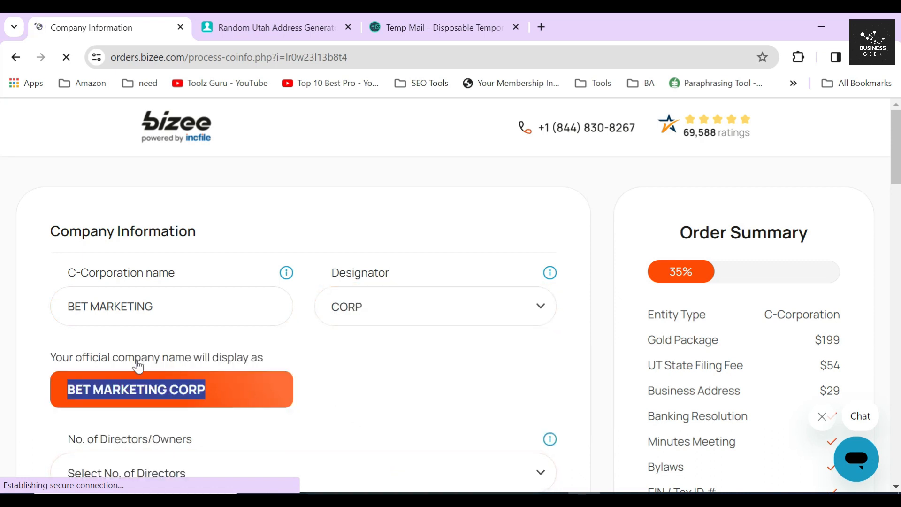
- Select 1 as the number of directors/owners
scroll(224, 331, "down", 4)
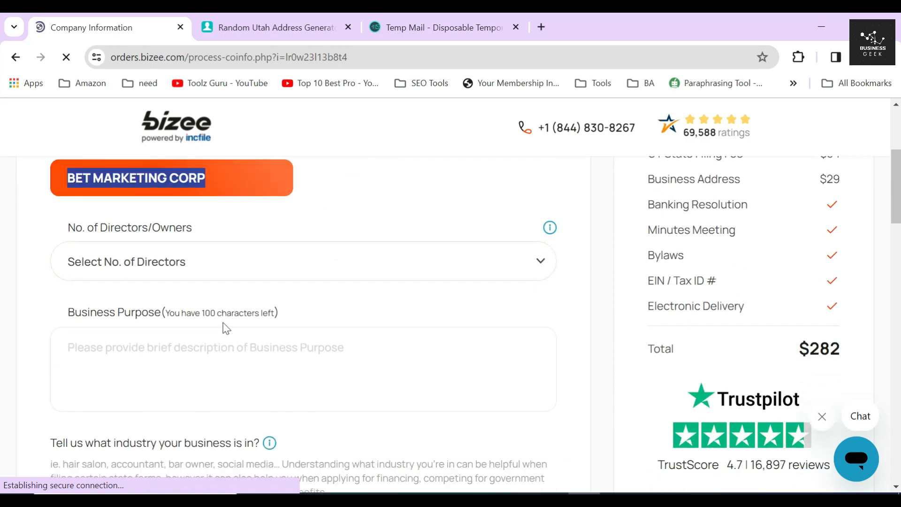
left_click_drag(54, 233, 221, 232)
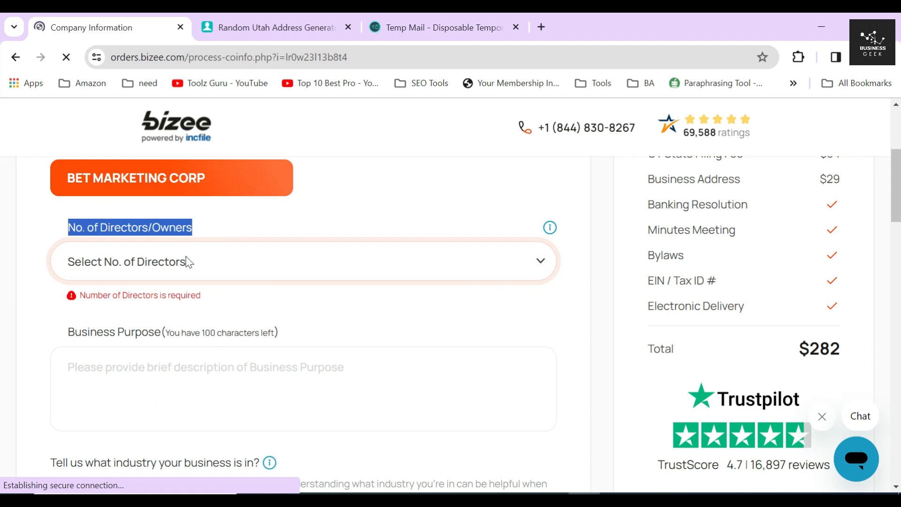
left_click(32, 257)
left_click(140, 261)
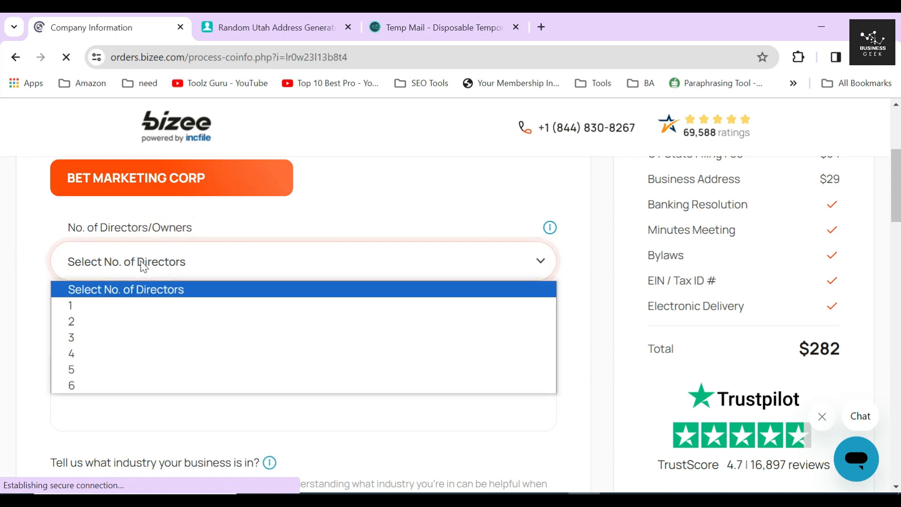
left_click(119, 305)
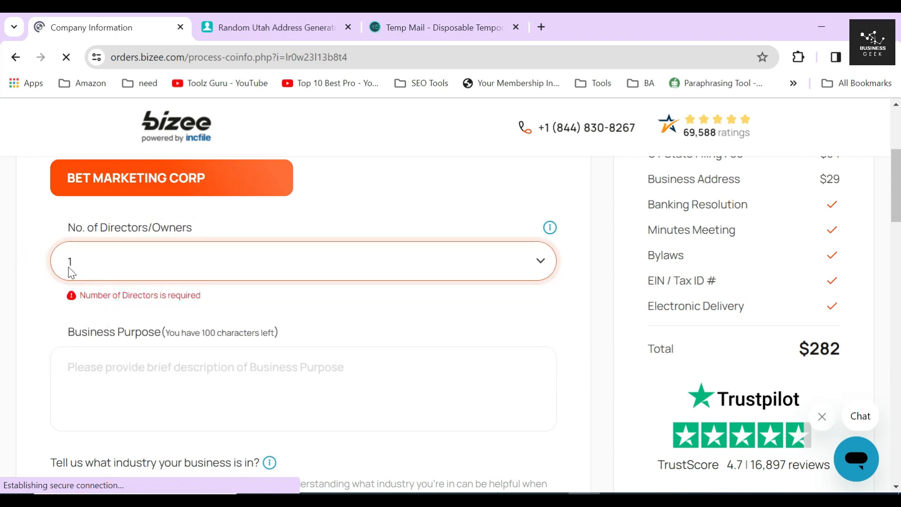
left_click(120, 260)
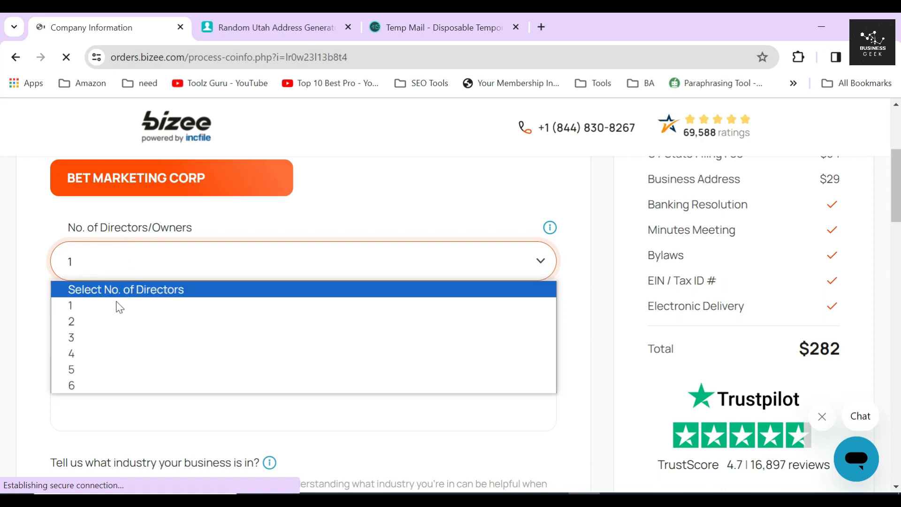
left_click(23, 324)
left_click(68, 347)
- Enter 'It is a marketing firm' as the business purpose
type("It is a")
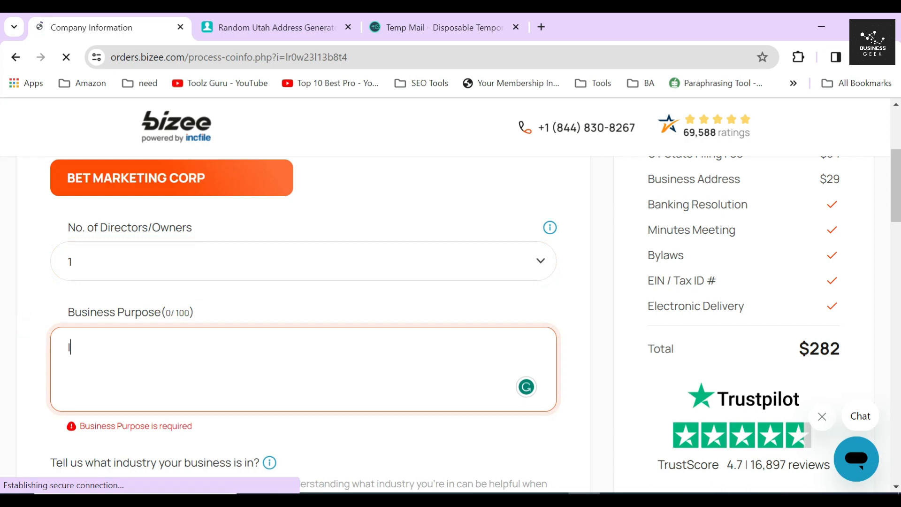
type(" marketin")
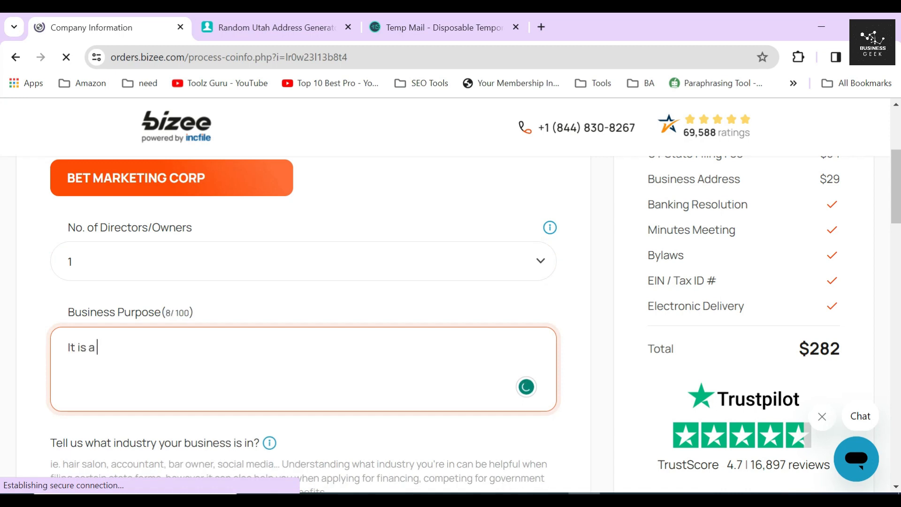
type("g ")
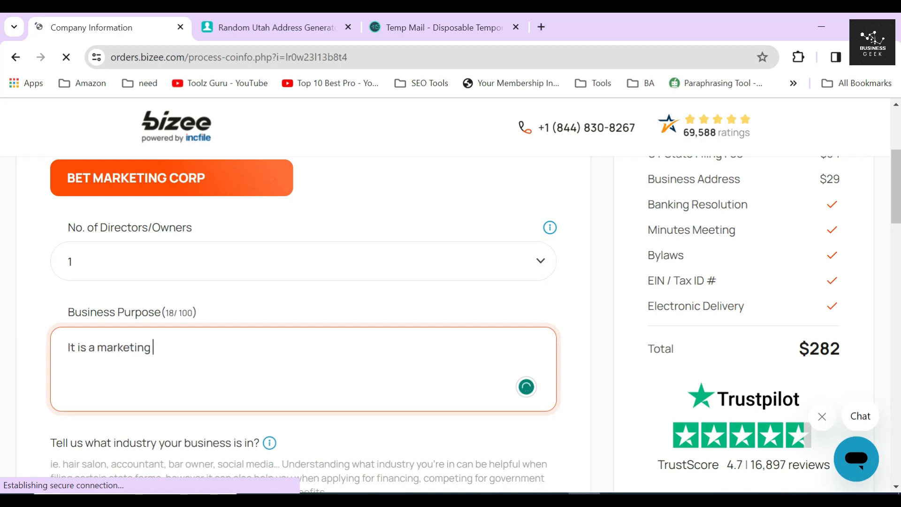
type("firm")
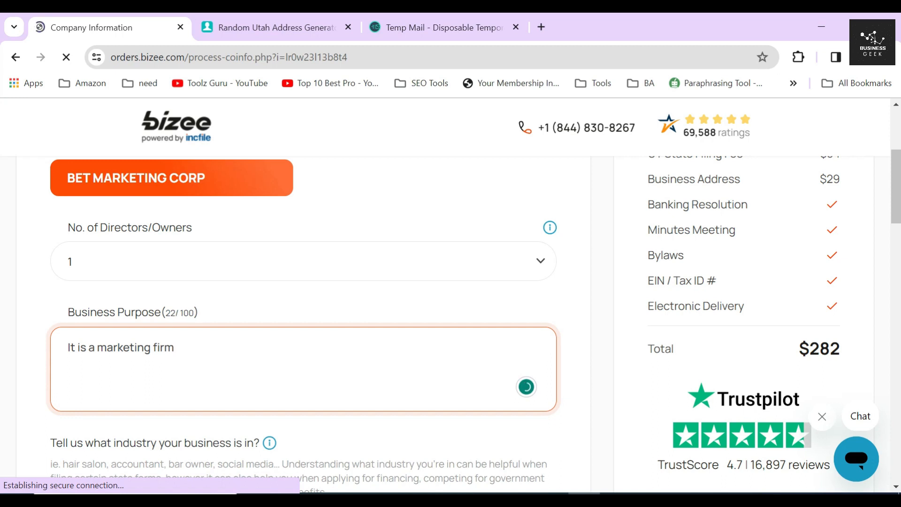
left_click(557, 349)
scroll(589, 332, "down", 3)
- Search the industry keyword 'marketing' and choose 541613 - Marketing consulting services
left_click(203, 319)
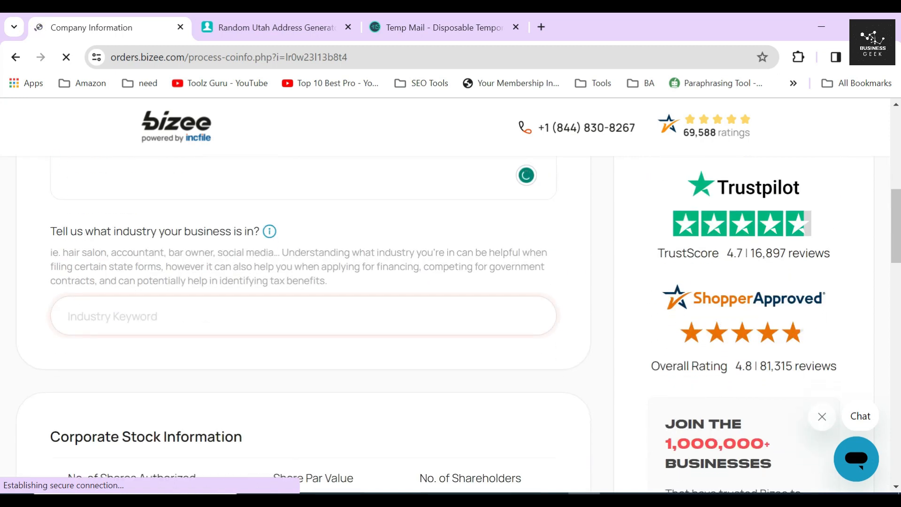
scroll(459, 324, "down", 1)
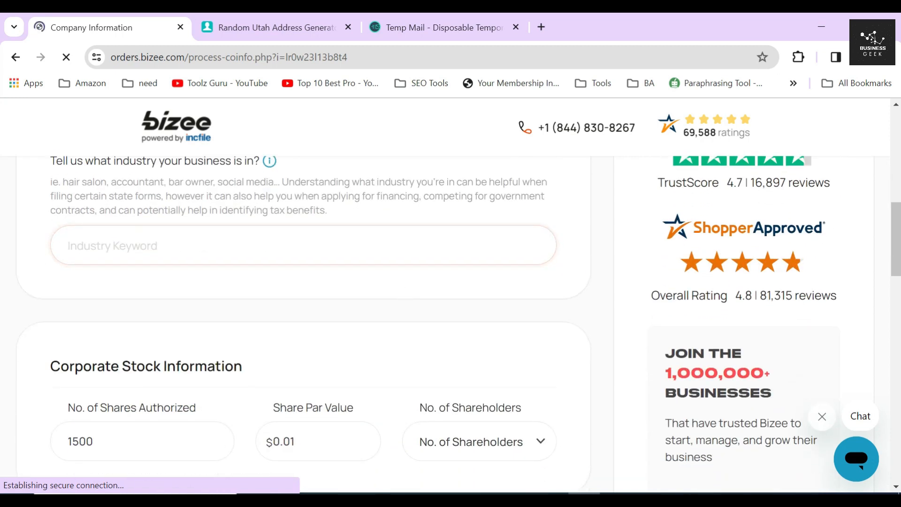
type("marketing")
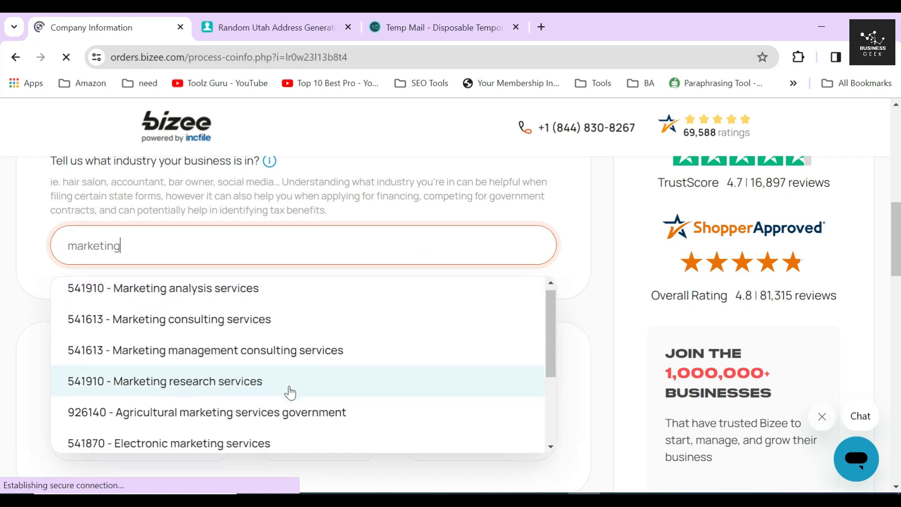
scroll(287, 391, "down", 2)
scroll(279, 371, "up", 2)
left_click(272, 329)
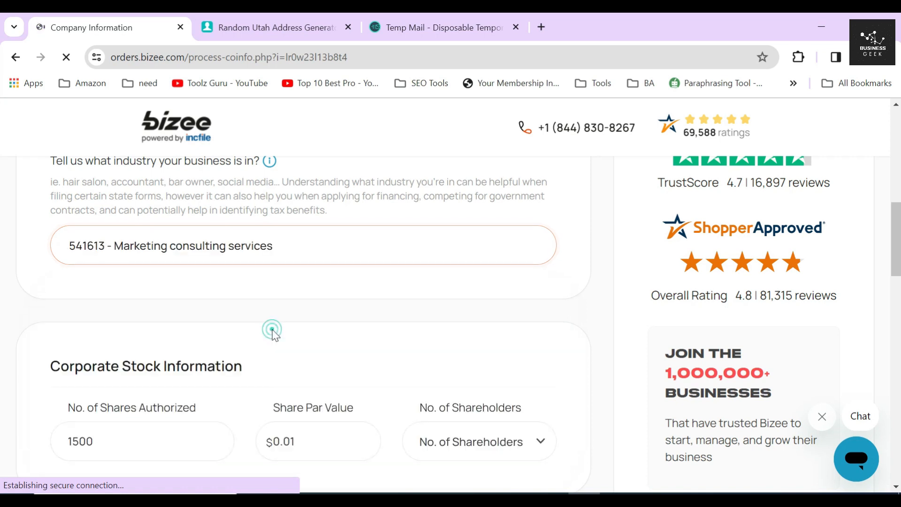
scroll(275, 335, "up", 1)
- Review the listed NAICS code and subcode 541613 for Marketing Consulting Services
left_click_drag(50, 355, 420, 346)
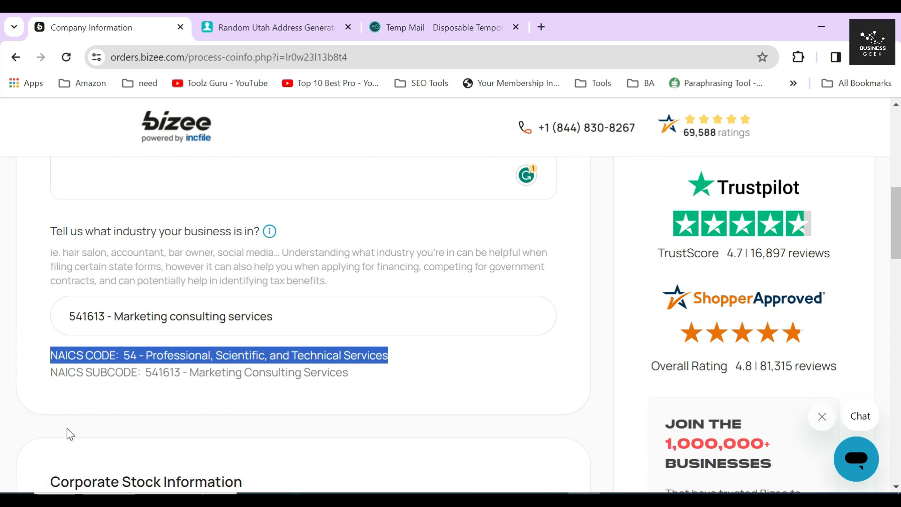
left_click_drag(50, 372, 86, 372)
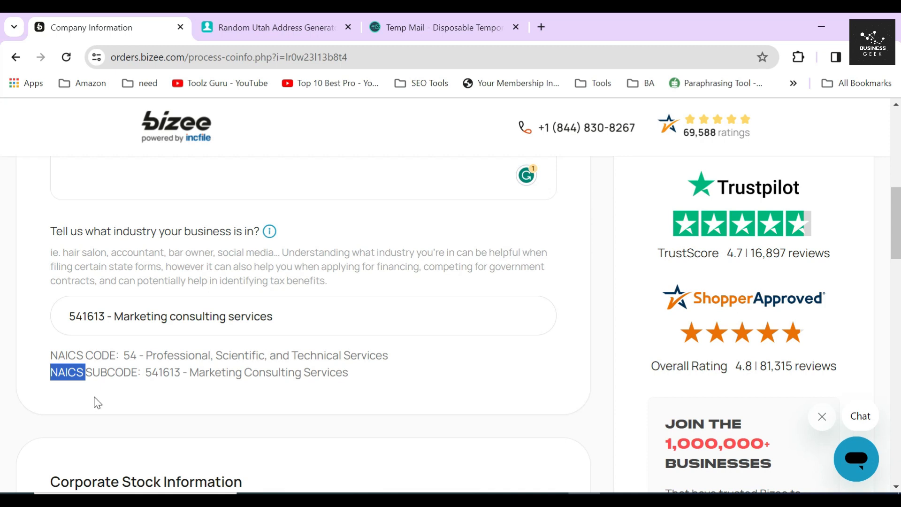
double_click(112, 372)
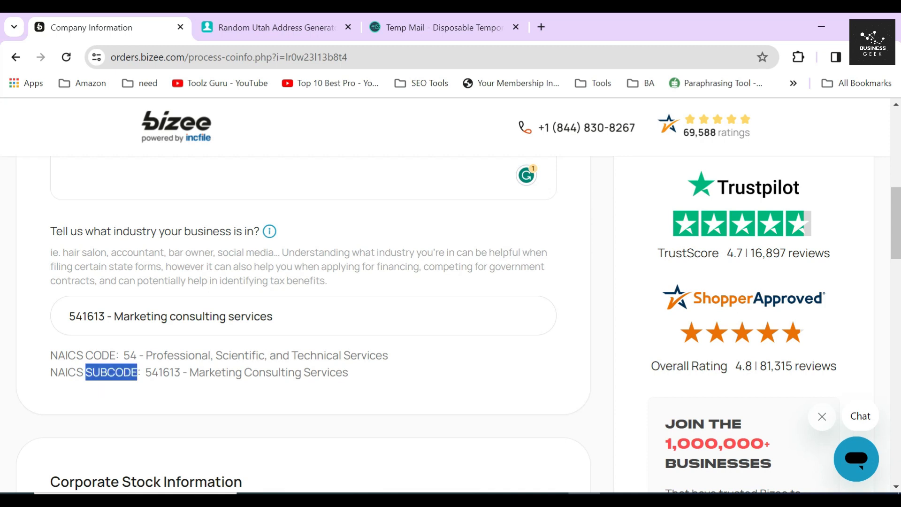
double_click(162, 372)
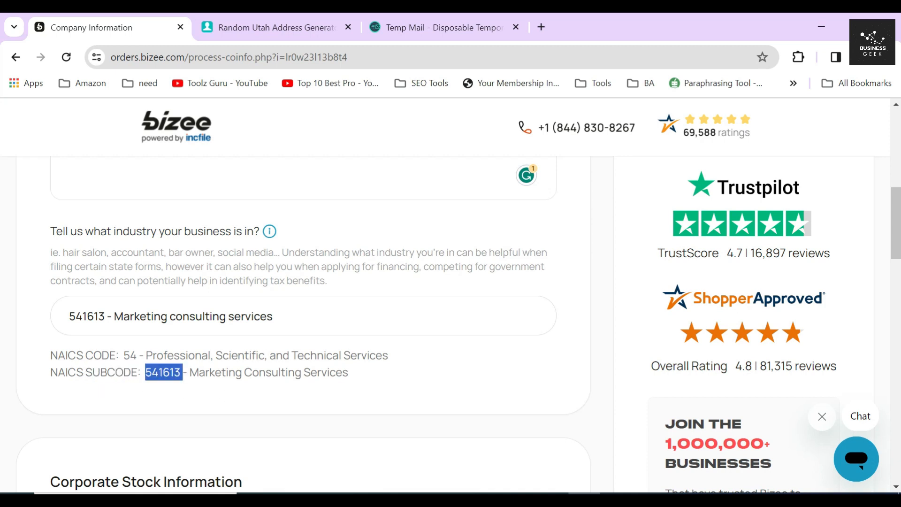
left_click_drag(190, 372, 384, 373)
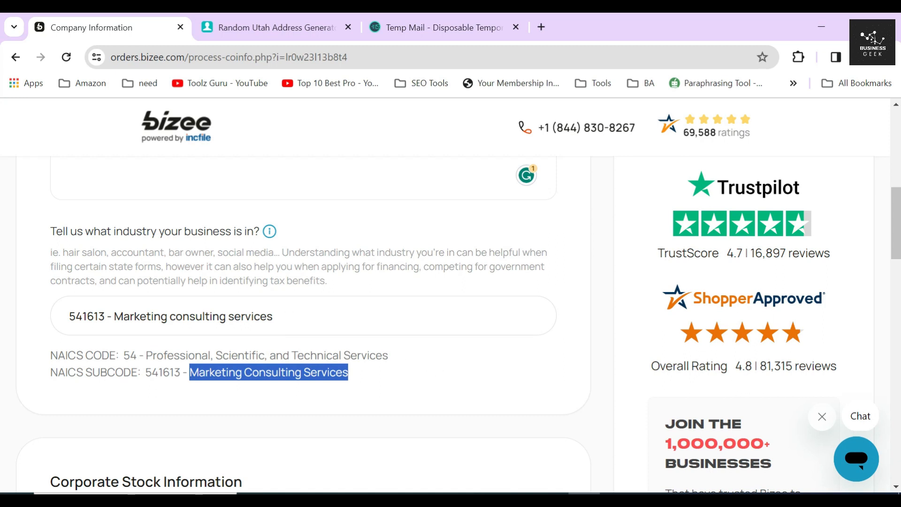
left_click(292, 237)
mouse_move(269, 233)
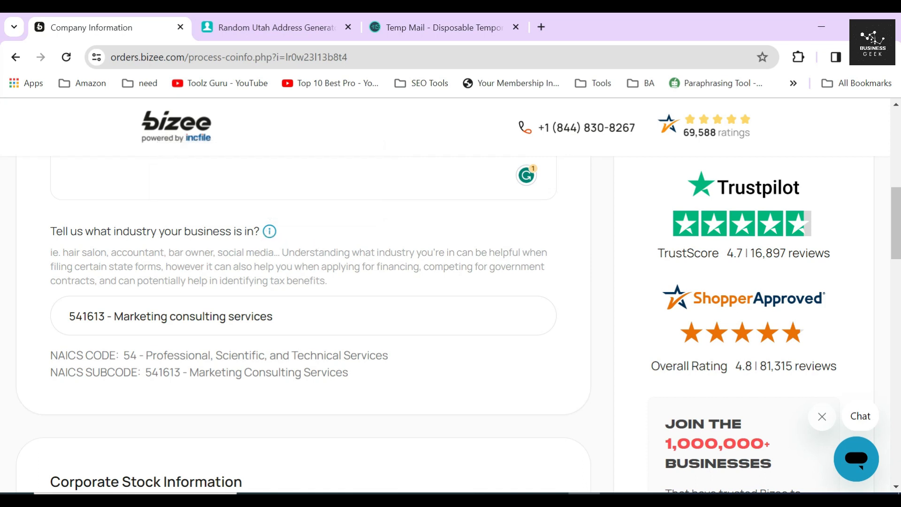
left_click_drag(41, 236, 249, 232)
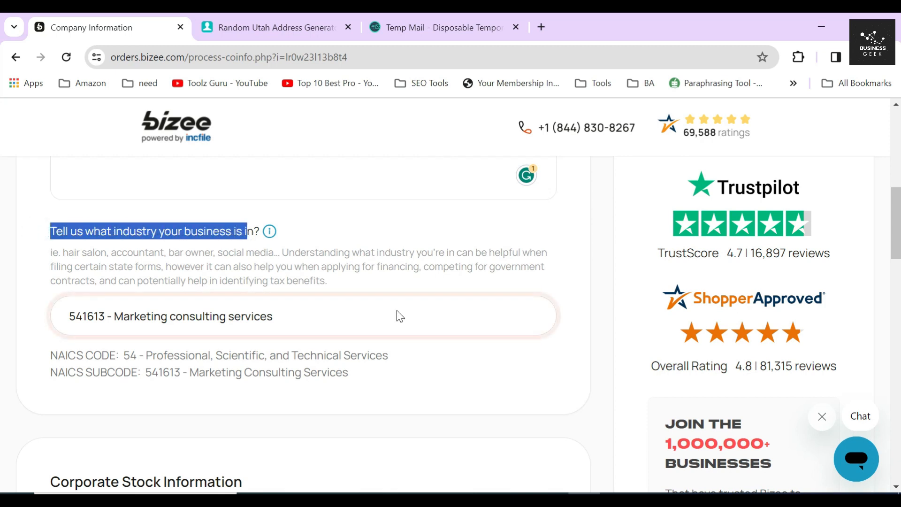
left_click(404, 276)
- Change authorized shares from 1500 to 1000 and the share par value to $1
scroll(170, 223, "down", 5)
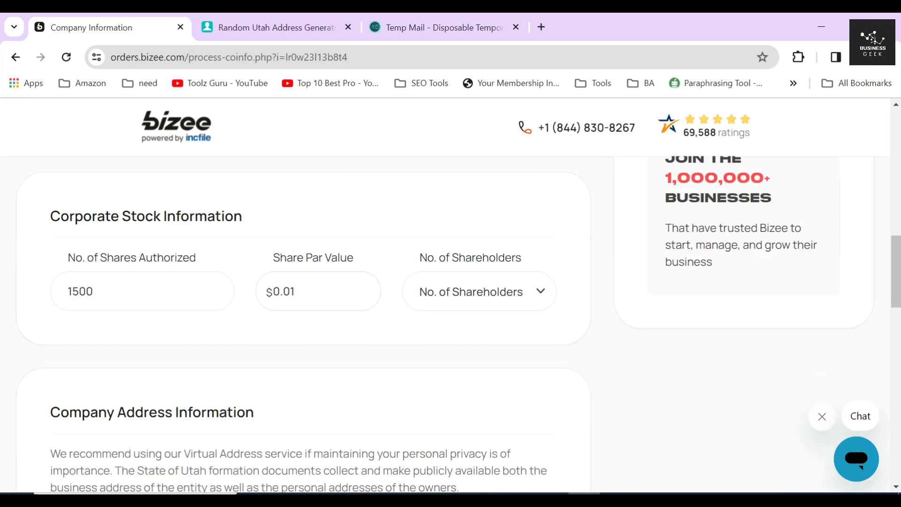
triple_click(160, 199)
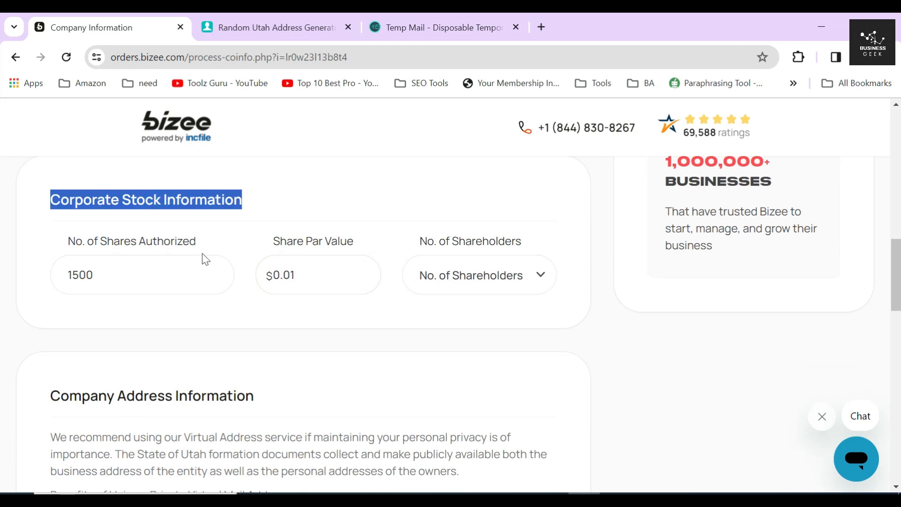
scroll(201, 258, "up", 2)
left_click(59, 308)
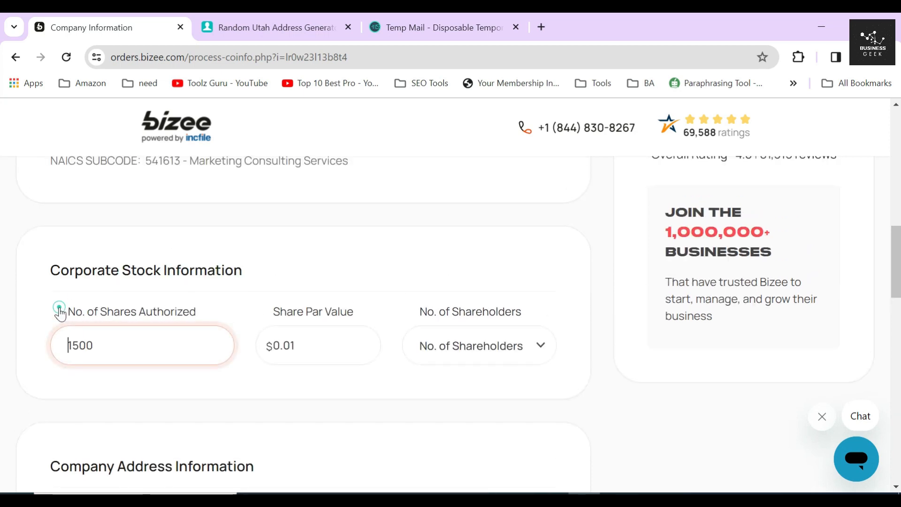
left_click_drag(72, 345, 78, 345)
type("000")
left_click_drag(296, 346, 244, 347)
type("1")
left_click(248, 395)
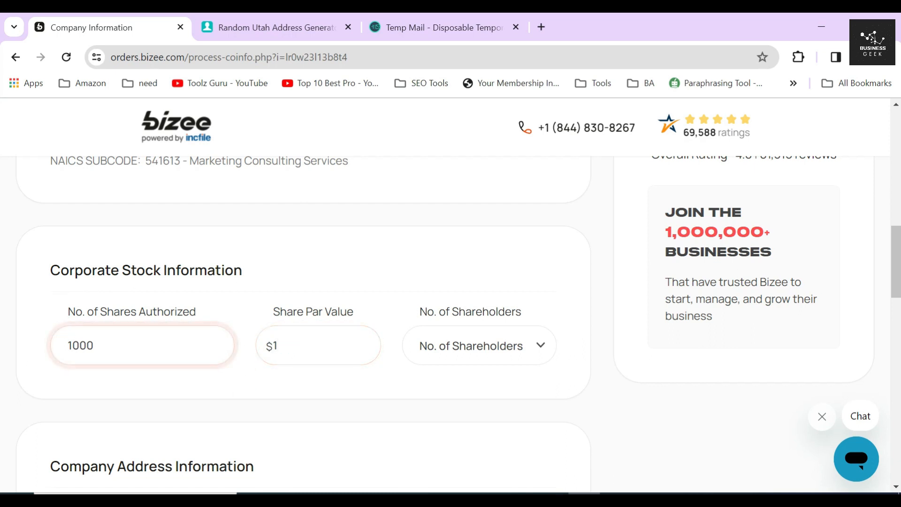
- Verify the stock section shows 1000 shares authorized at a $1 par value
left_click_drag(68, 314, 207, 316)
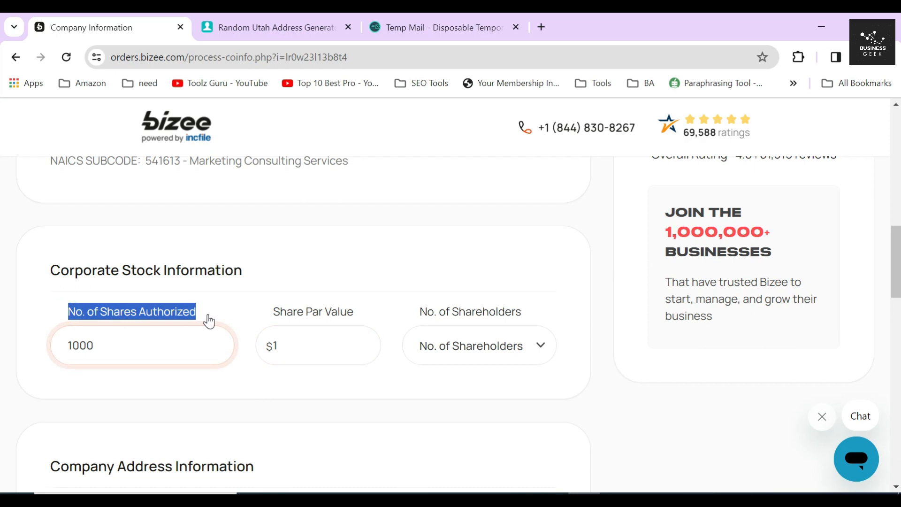
left_click_drag(99, 345, 66, 345)
left_click(303, 311)
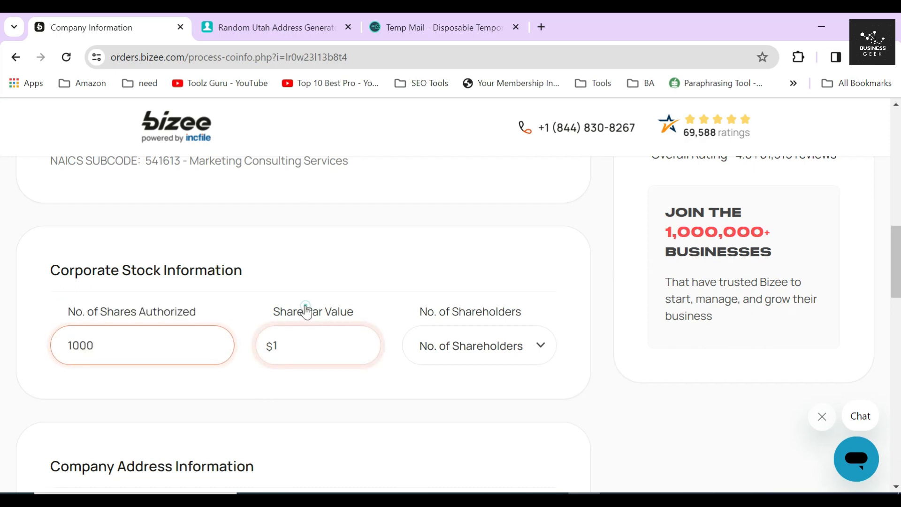
left_click_drag(273, 310, 345, 324)
left_click_drag(286, 346, 246, 351)
left_click(381, 388)
- Set the number of shareholders to 2
left_click_drag(406, 310, 551, 308)
left_click(469, 351)
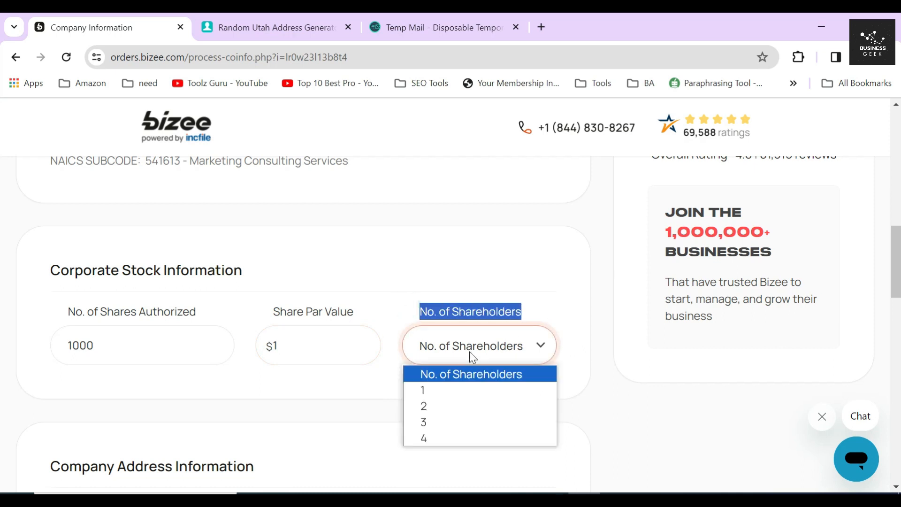
left_click(436, 406)
left_click(464, 354)
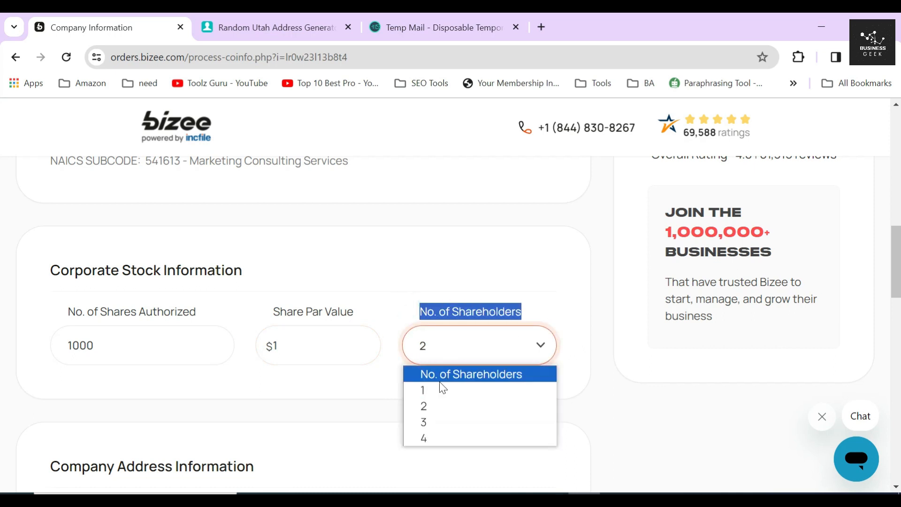
left_click(351, 383)
scroll(148, 201, "down", 5)
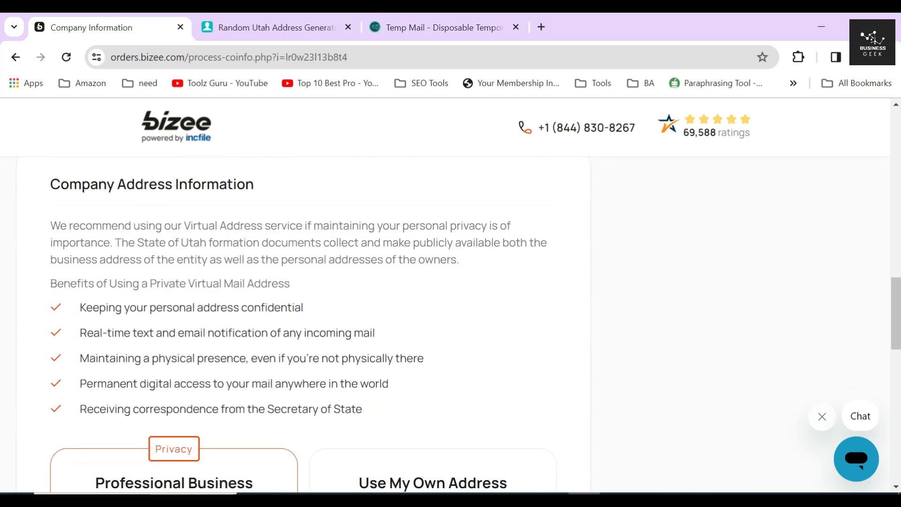
- Review the Company Address Information section and the five virtual mail benefits
triple_click(141, 183)
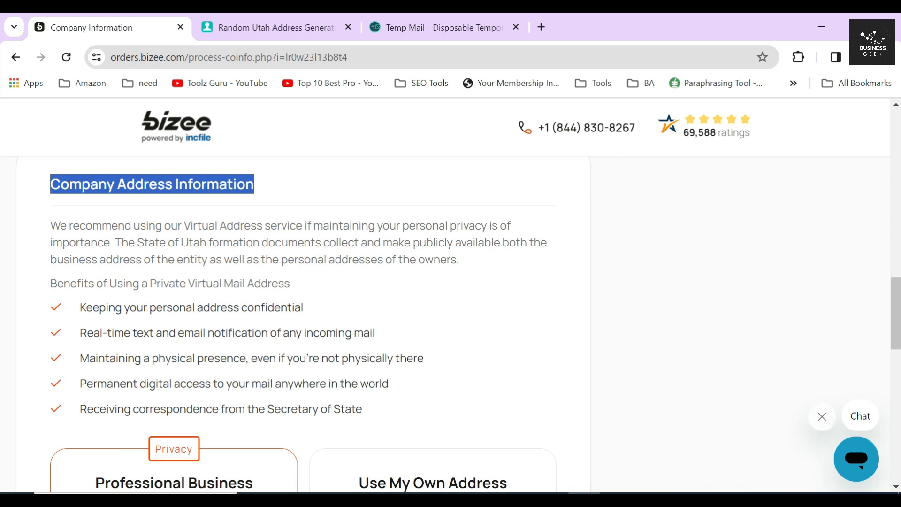
left_click_drag(51, 225, 236, 232)
triple_click(57, 283)
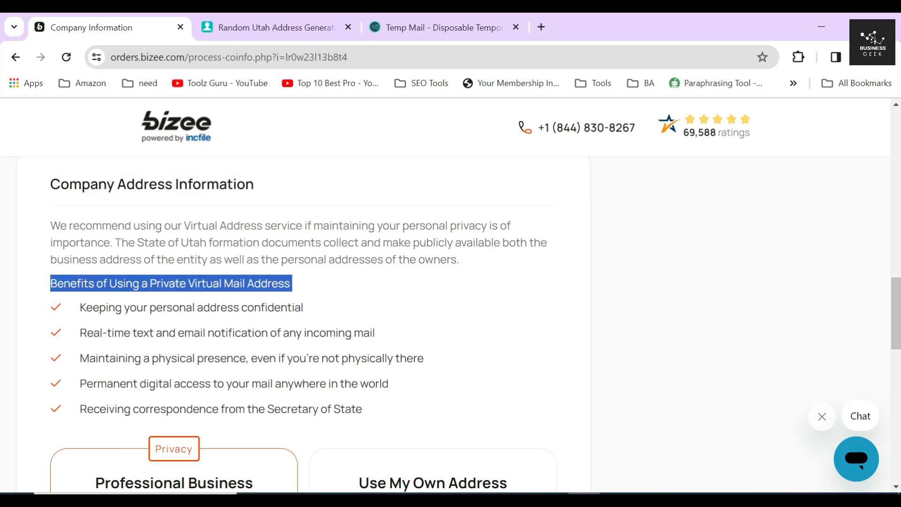
scroll(300, 305, "down", 2)
scroll(300, 305, "up", 1)
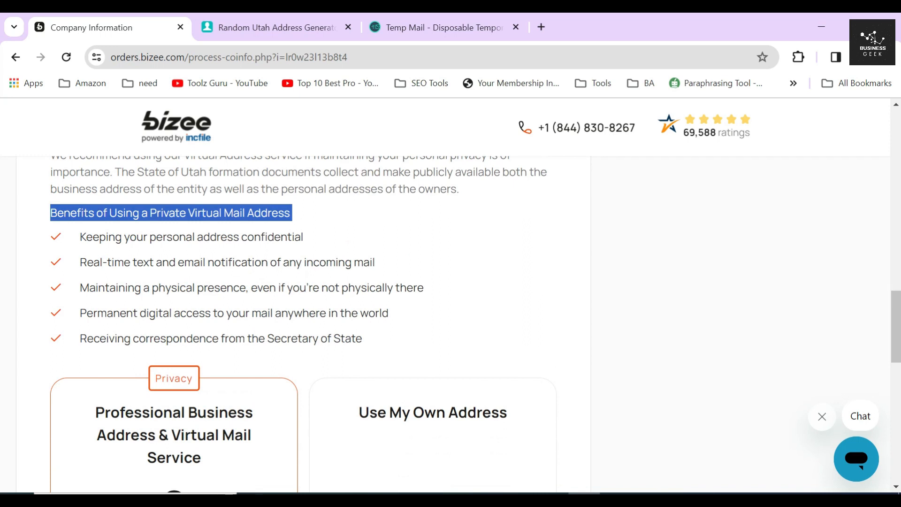
left_click_drag(80, 235, 400, 335)
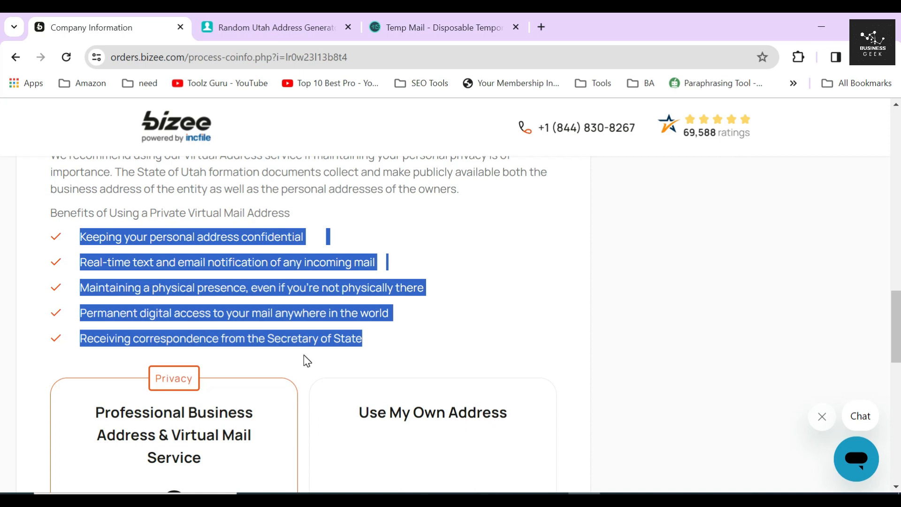
scroll(303, 355, "down", 3)
left_click_drag(93, 279, 254, 324)
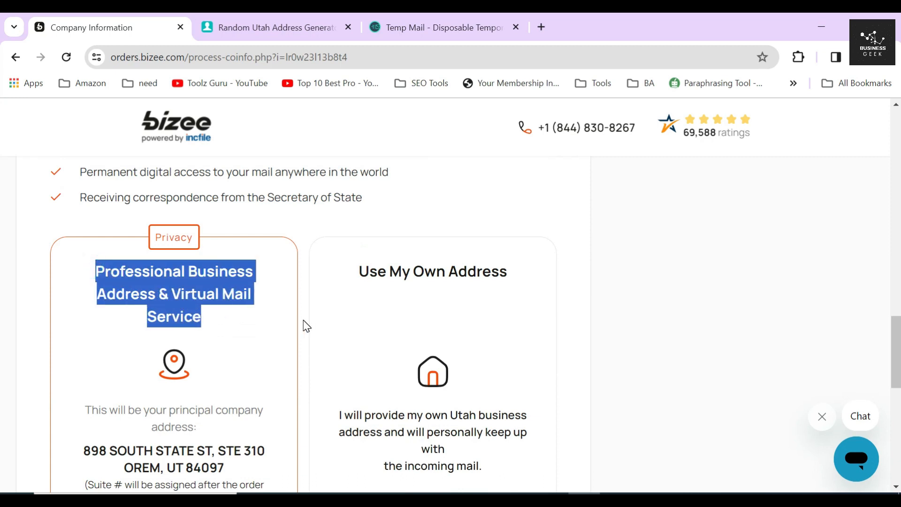
scroll(304, 321, "down", 3)
- Keep the Orem principal address with $29/month virtual mail and continue
left_click_drag(83, 309, 258, 326)
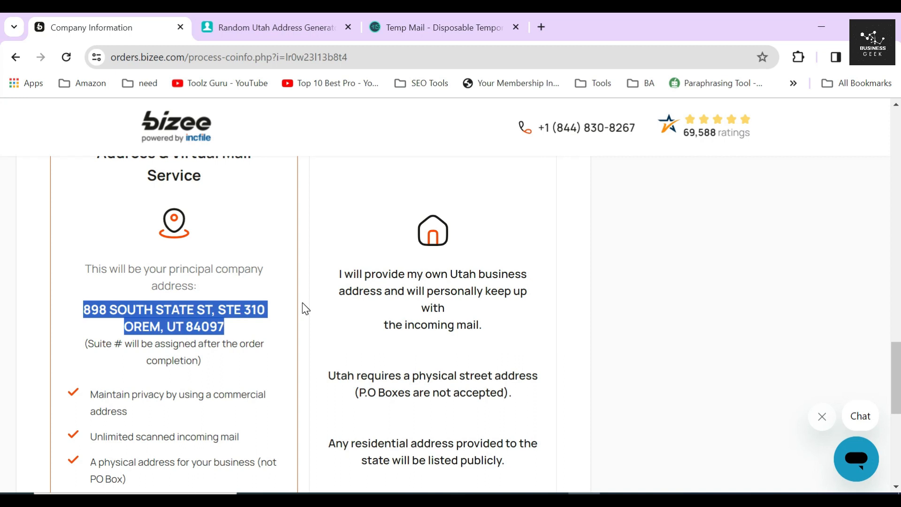
scroll(305, 308, "down", 4)
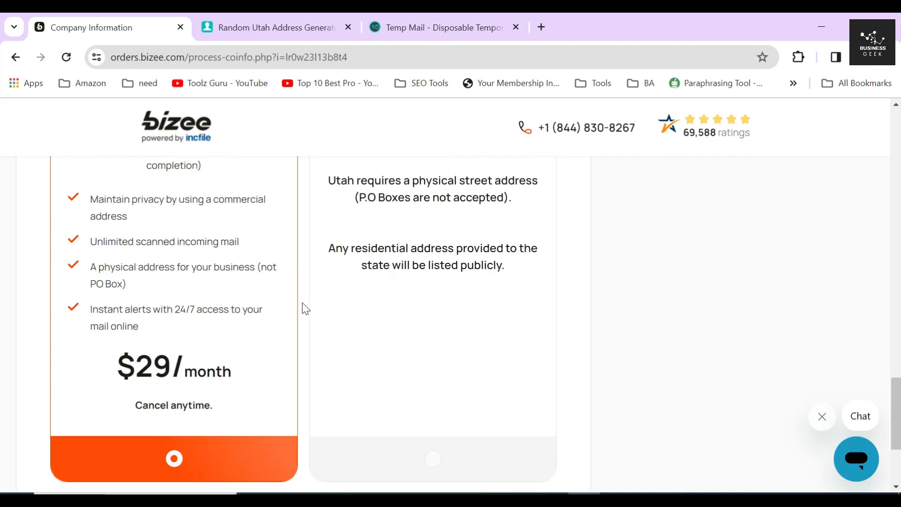
left_click_drag(116, 350, 253, 349)
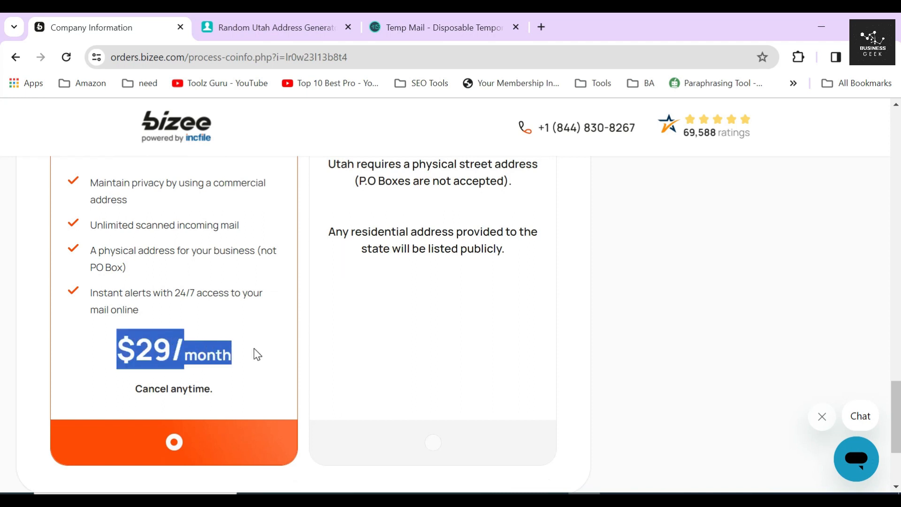
left_click(305, 344)
scroll(305, 344, "down", 3)
left_click(544, 389)
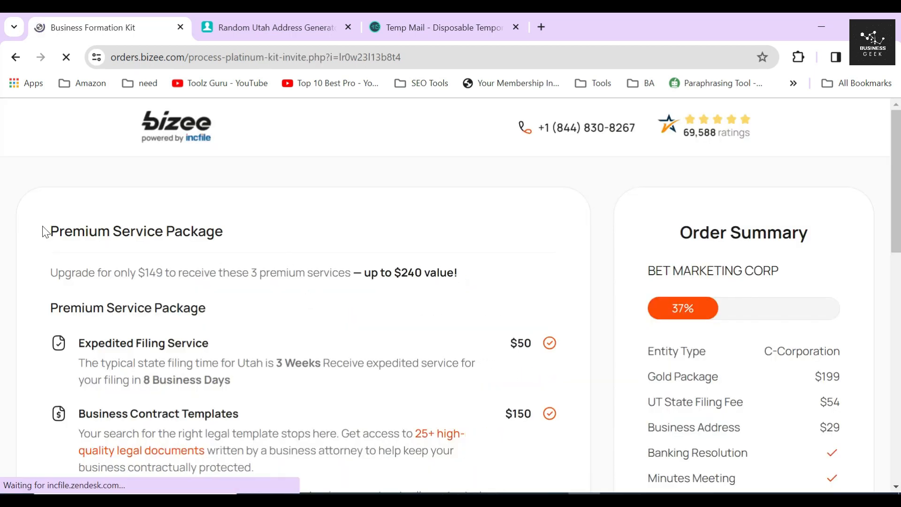
- Read the $149 Premium Service Package offer, its up to $240 value, and the Gold Package $199 summary line
left_click_drag(46, 231, 237, 235)
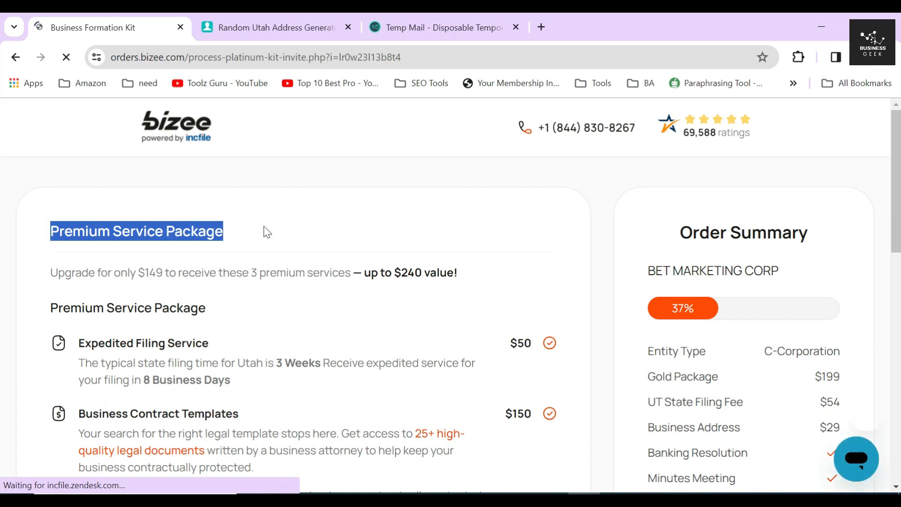
left_click_drag(120, 272, 162, 272)
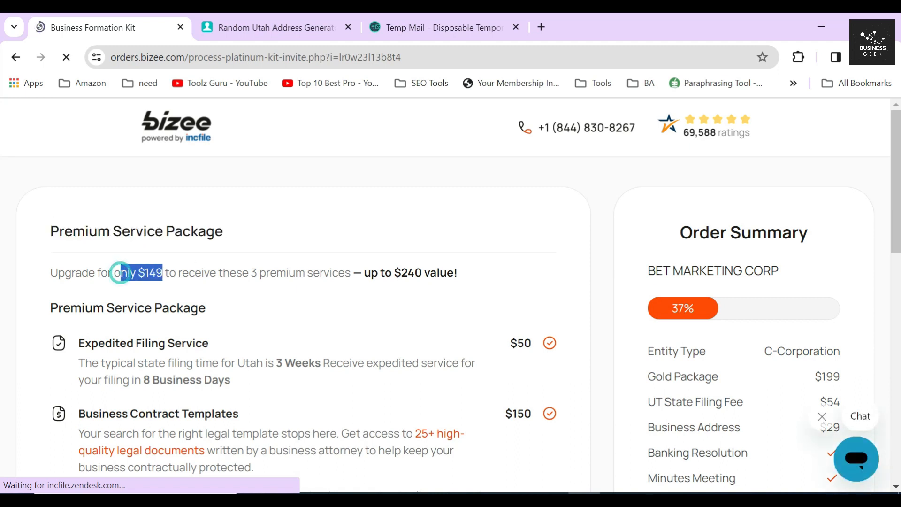
left_click_drag(242, 272, 472, 280)
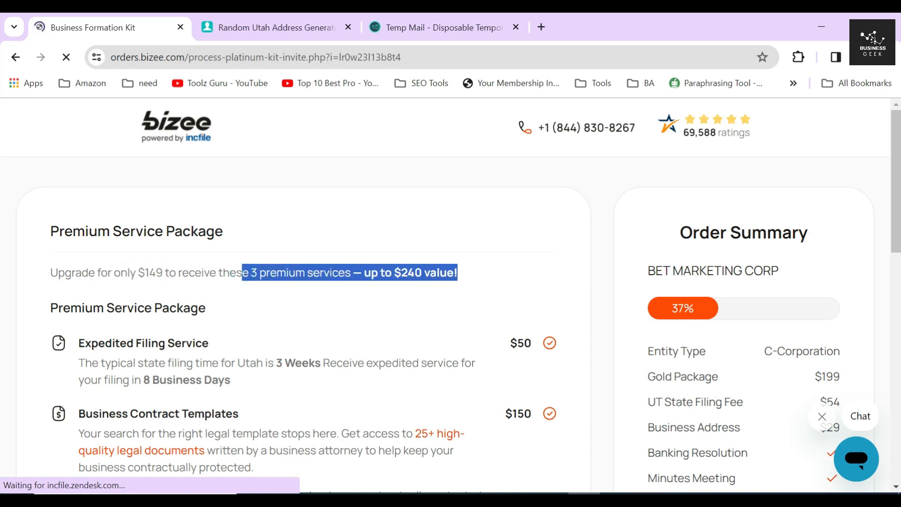
left_click_drag(44, 311, 443, 296)
scroll(551, 314, "down", 1)
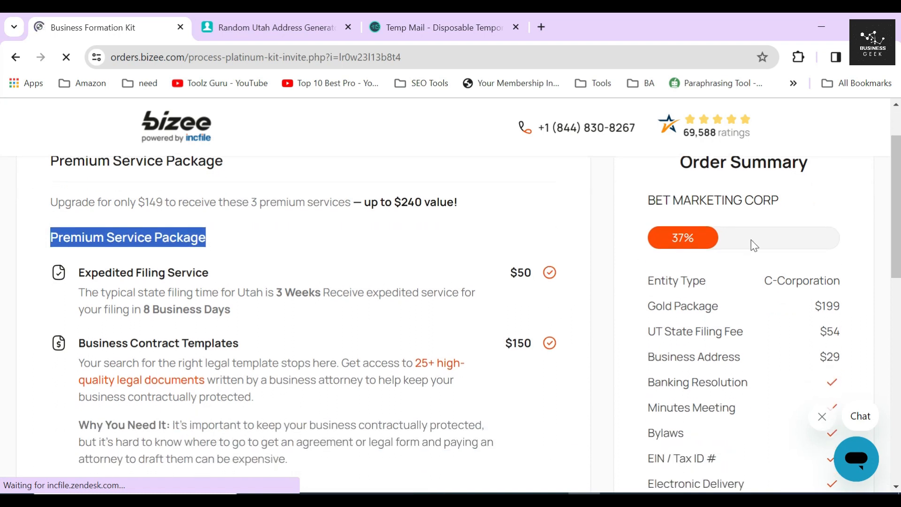
left_click_drag(649, 314, 896, 306)
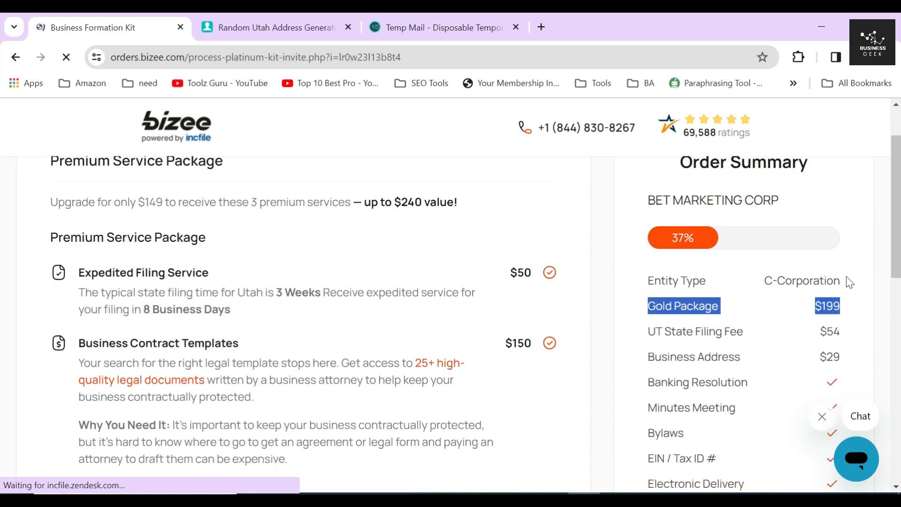
left_click(632, 311)
- Check the package item prices: $50 expedited filing, $150 contract templates, $40 domain and email
double_click(521, 272)
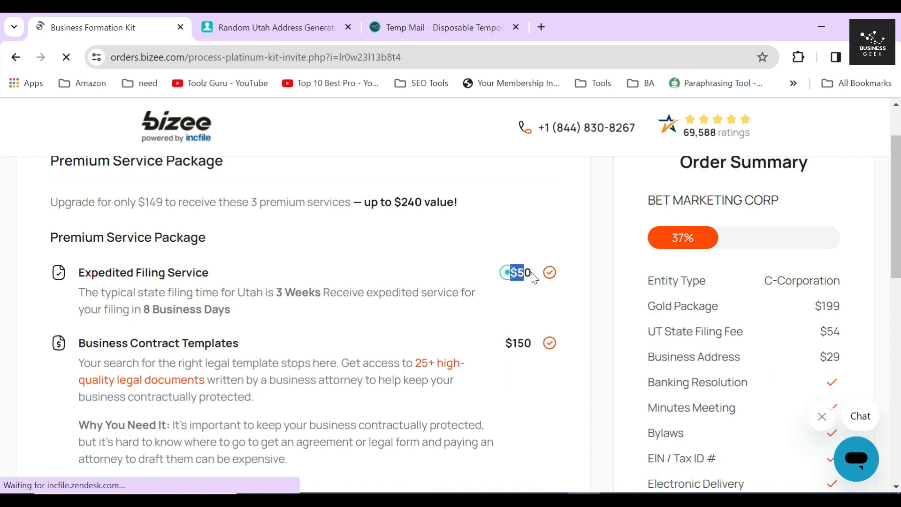
double_click(518, 342)
scroll(518, 323, "down", 3)
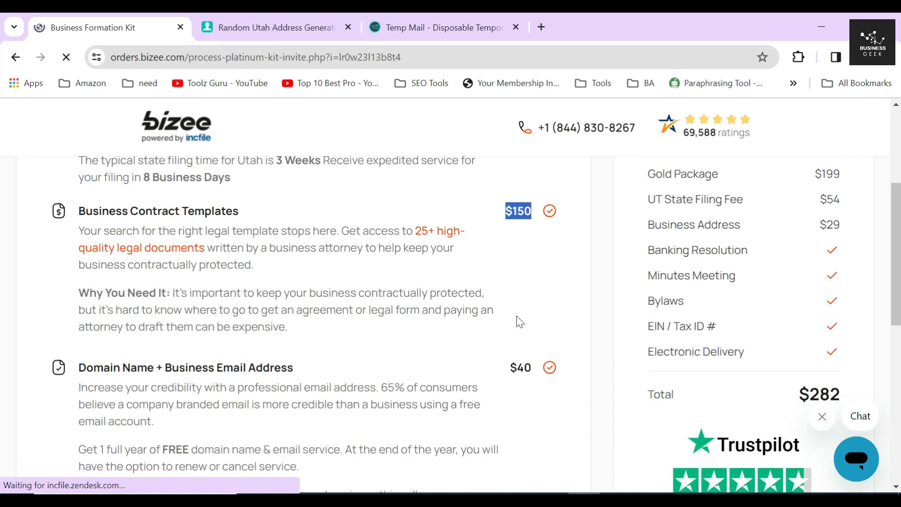
double_click(521, 358)
left_click(607, 312)
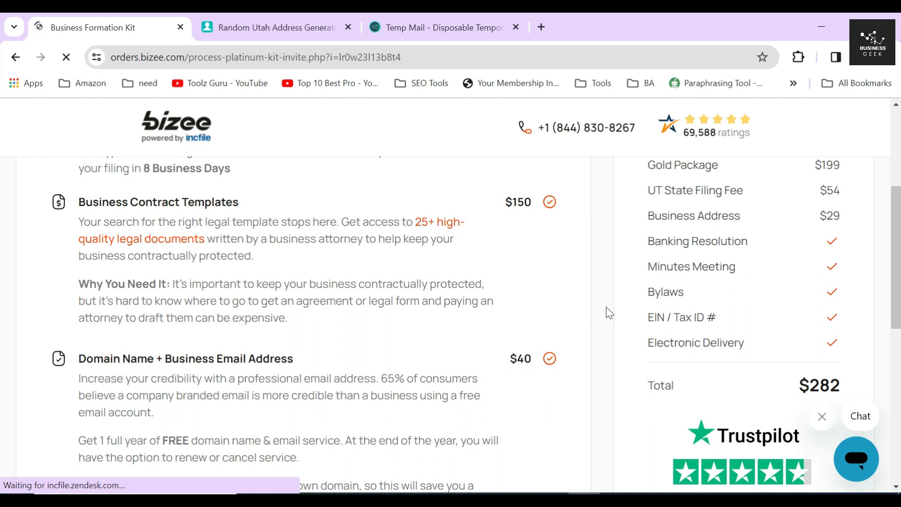
scroll(597, 307, "down", 7)
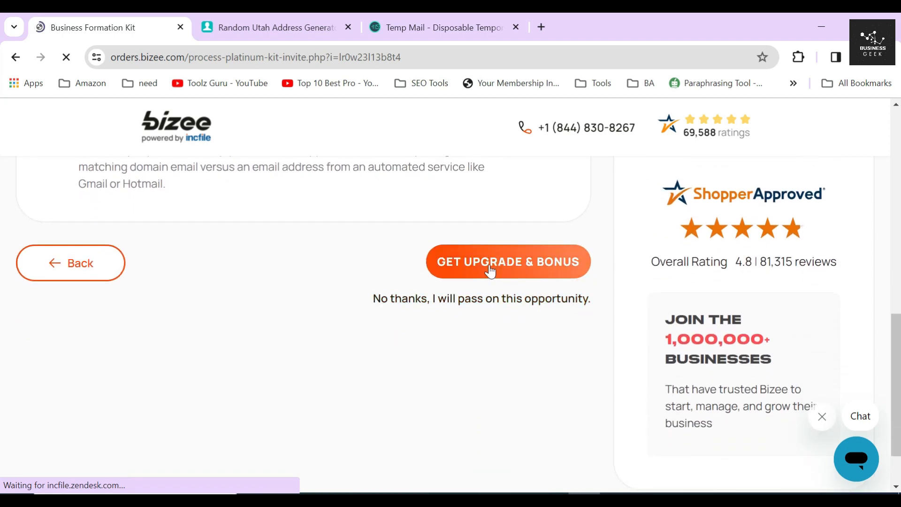
scroll(419, 255, "up", 10)
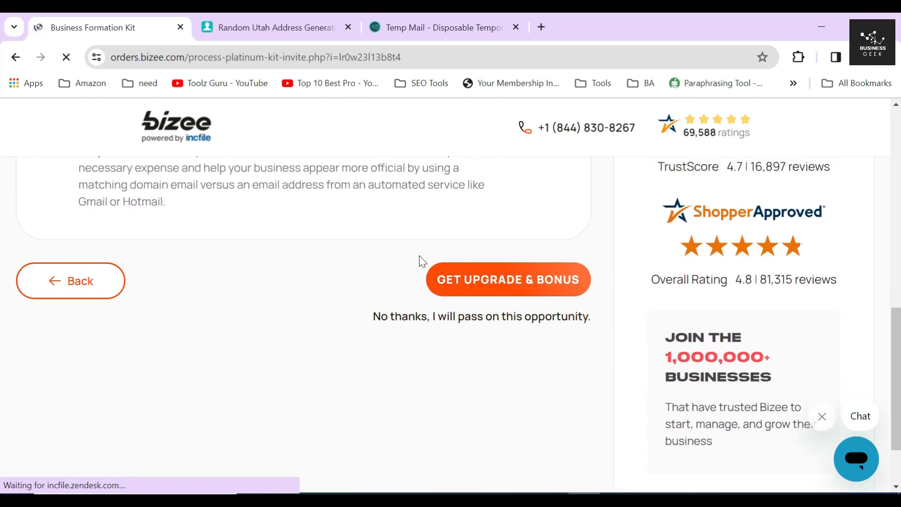
left_click_drag(138, 273, 162, 272)
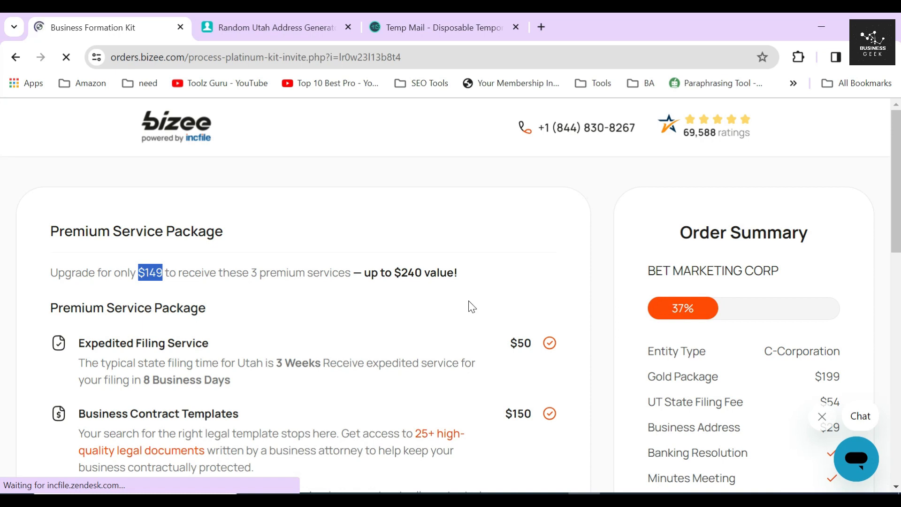
scroll(469, 305, "down", 12)
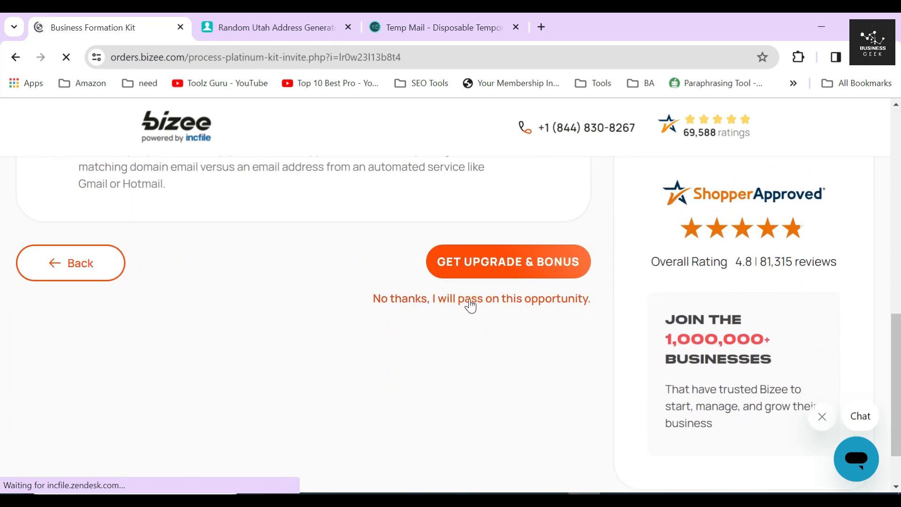
- Decline the $149 Premium Service Package upgrade
left_click(469, 299)
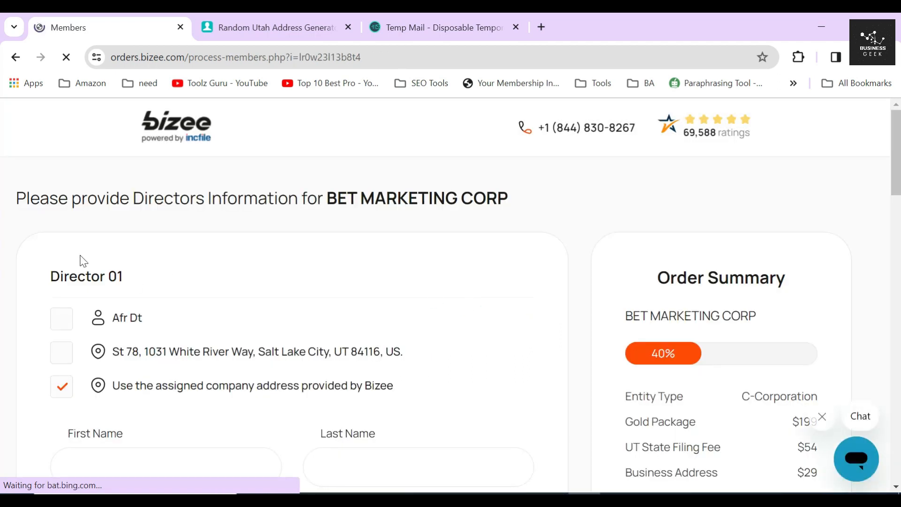
left_click_drag(49, 281, 164, 277)
scroll(164, 277, "down", 2)
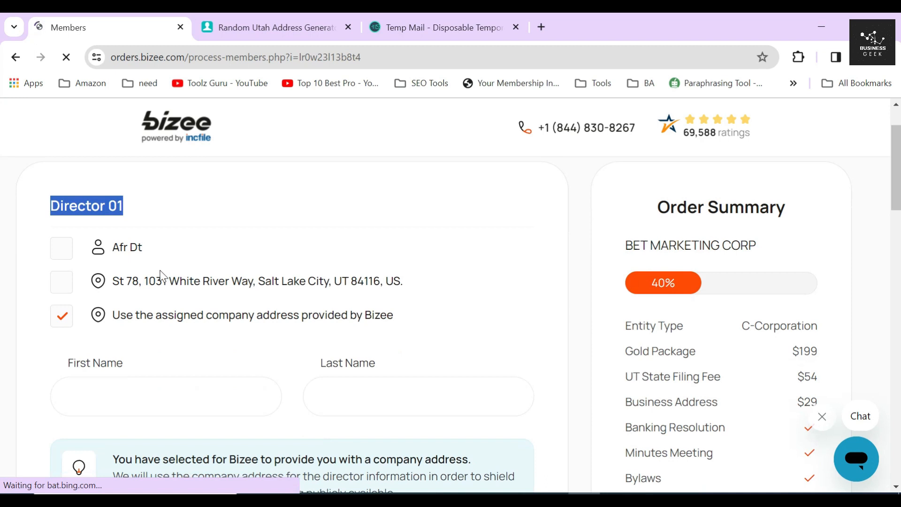
- Make the existing contact Director 01, keeping the assigned company address
left_click(61, 254)
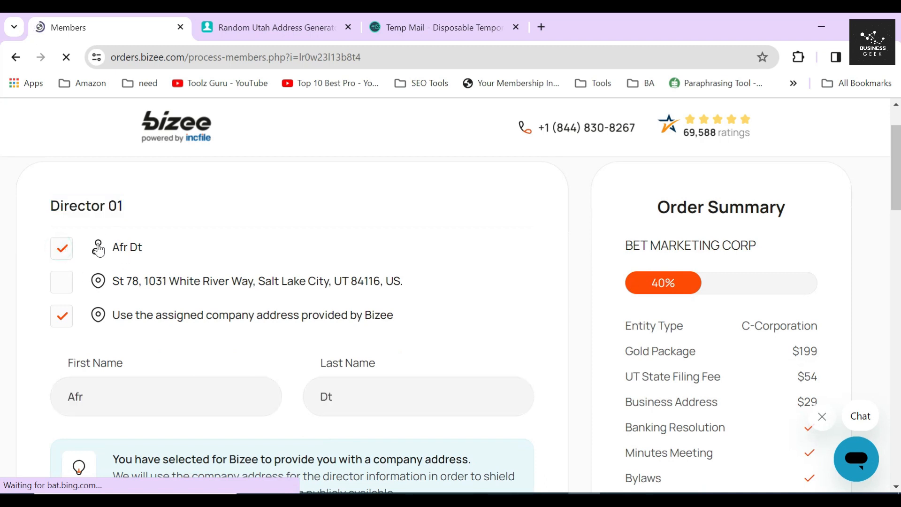
left_click_drag(416, 322, 43, 319)
left_click(42, 317)
scroll(38, 314, "down", 4)
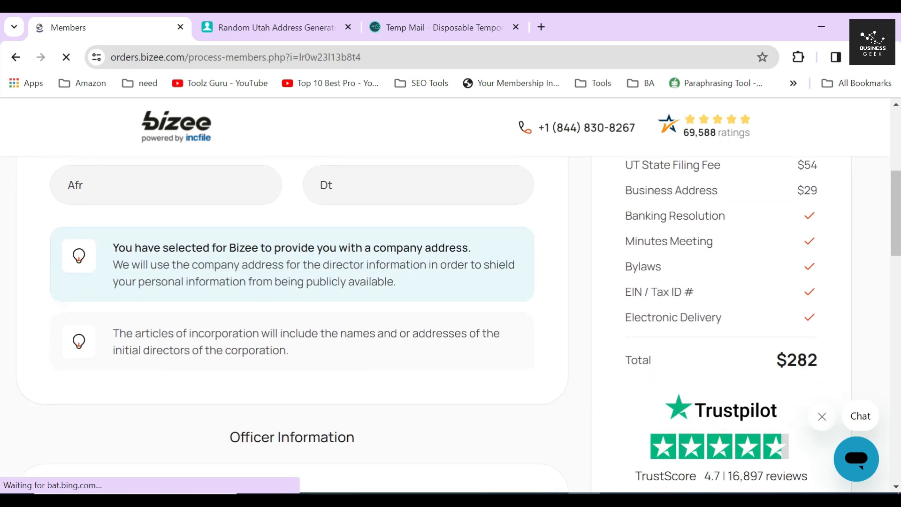
left_click_drag(111, 245, 426, 287)
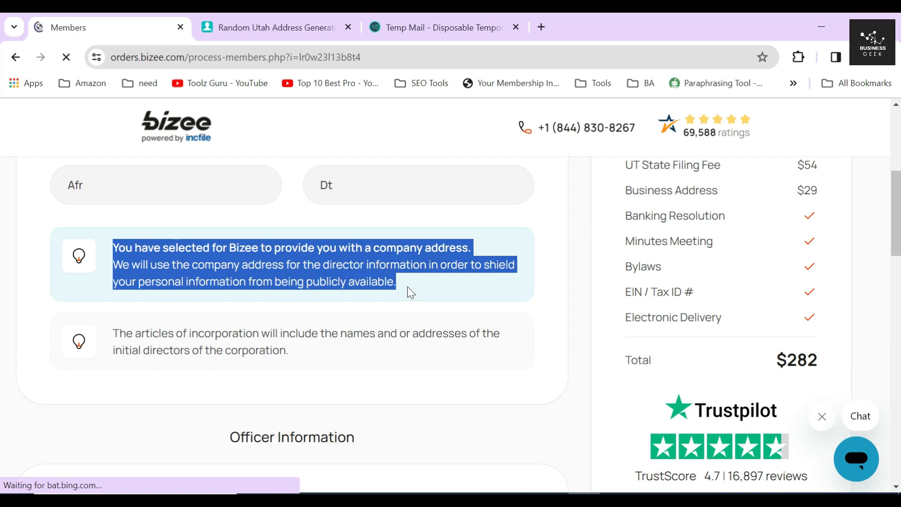
left_click(407, 287)
scroll(337, 295, "down", 4)
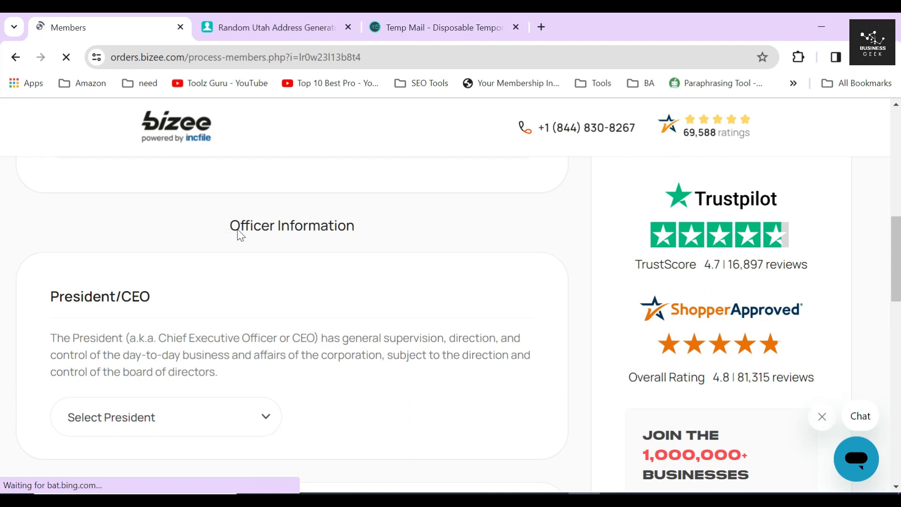
- Scroll through the Officer Information section to the President/CEO field
left_click_drag(228, 226, 380, 256)
triple_click(49, 299)
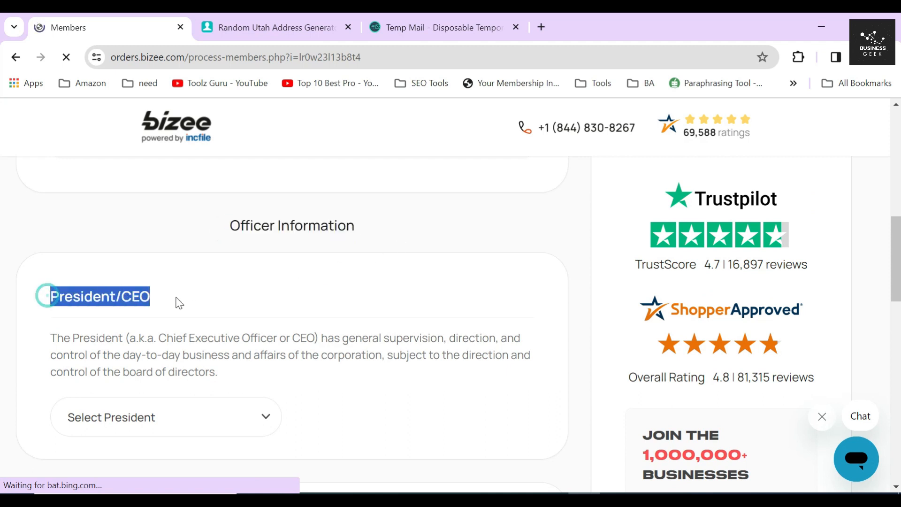
scroll(181, 298, "down", 5)
left_click_drag(44, 247, 175, 249)
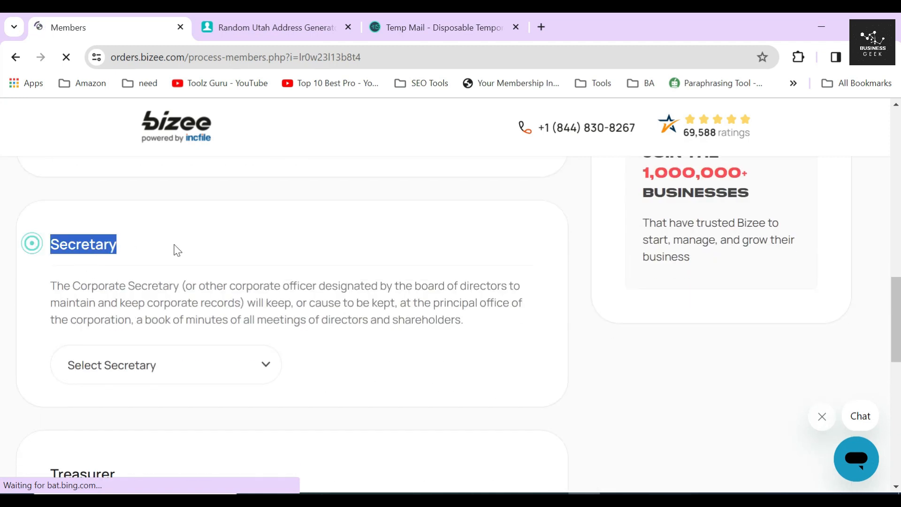
scroll(122, 281, "down", 4)
left_click_drag(47, 263, 253, 284)
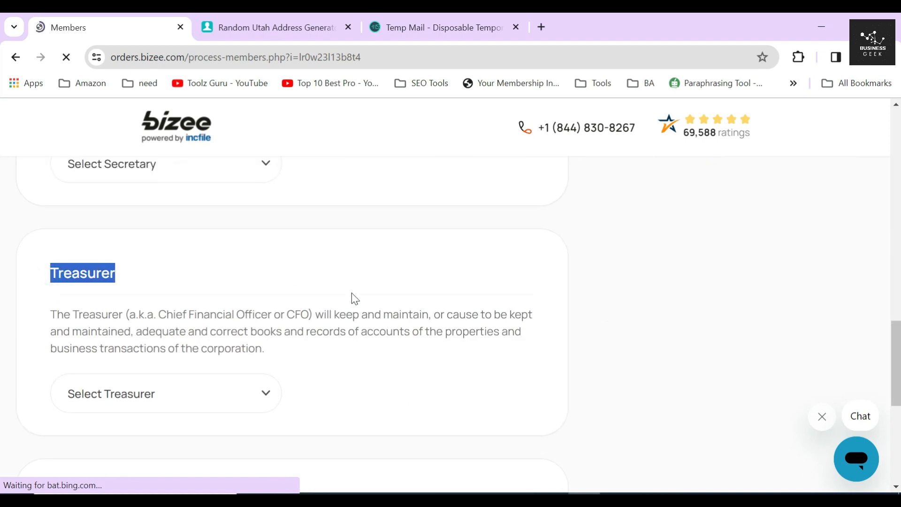
scroll(352, 298, "up", 8)
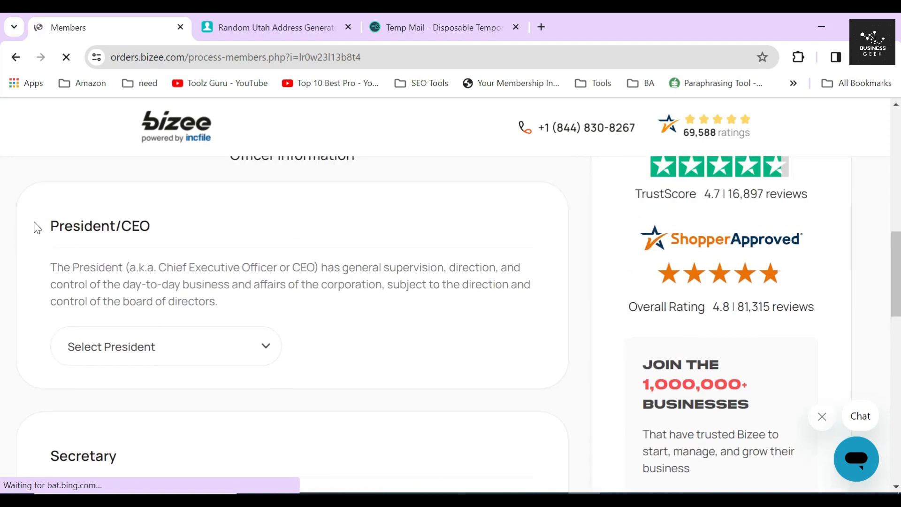
left_click_drag(37, 228, 200, 221)
- Assign the existing person as President/CEO instead of Other Person
left_click(210, 343)
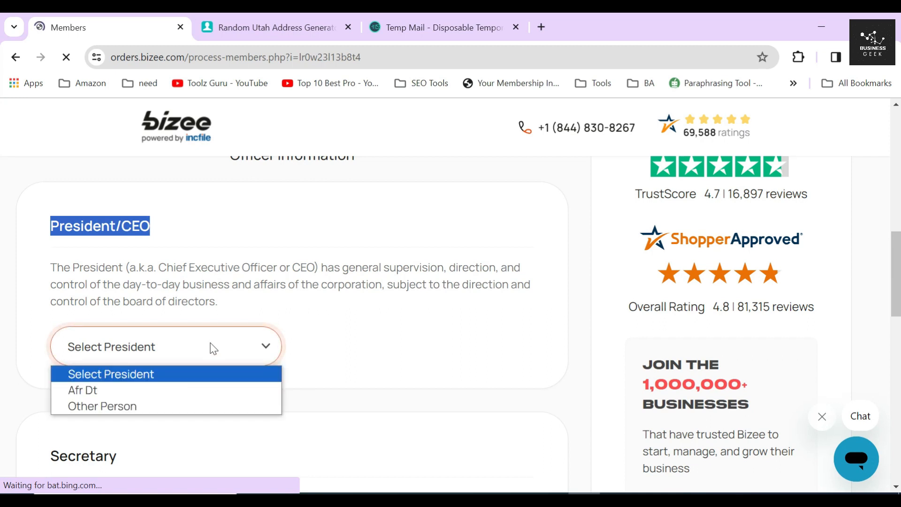
left_click(152, 406)
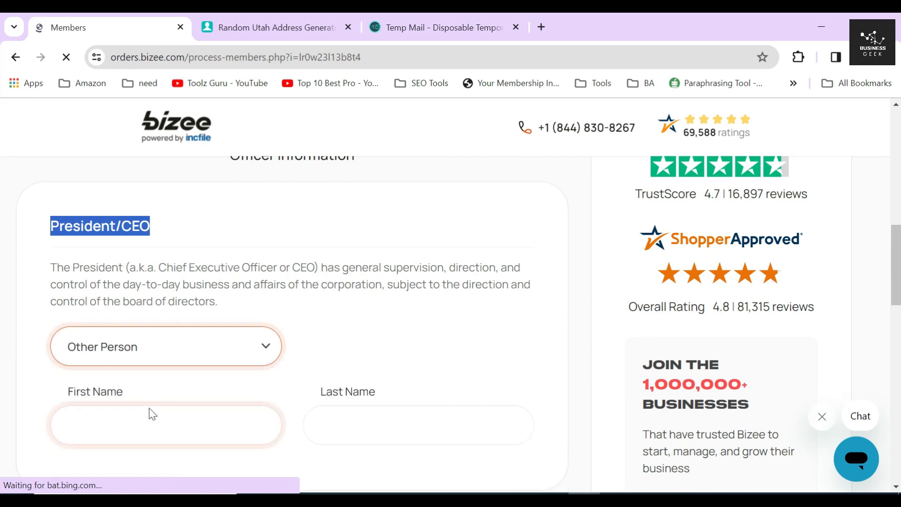
left_click(148, 415)
left_click(323, 425)
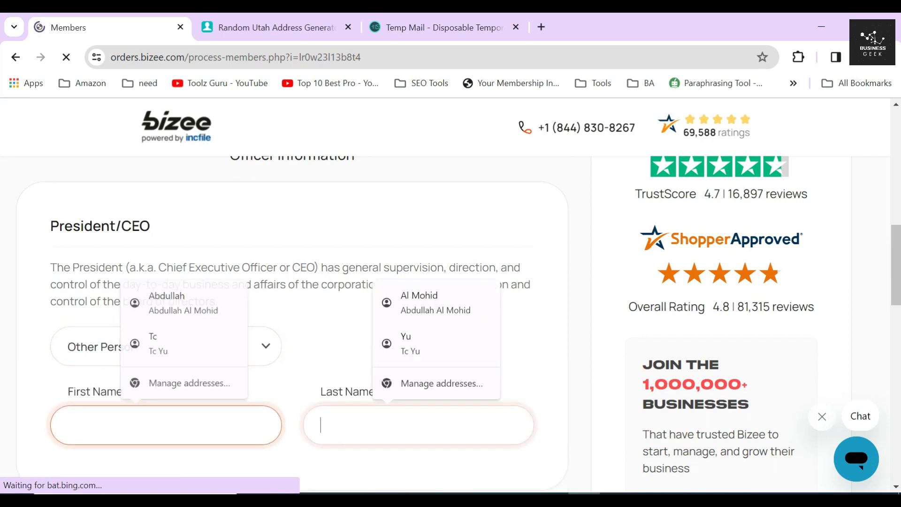
left_click(282, 383)
left_click(173, 358)
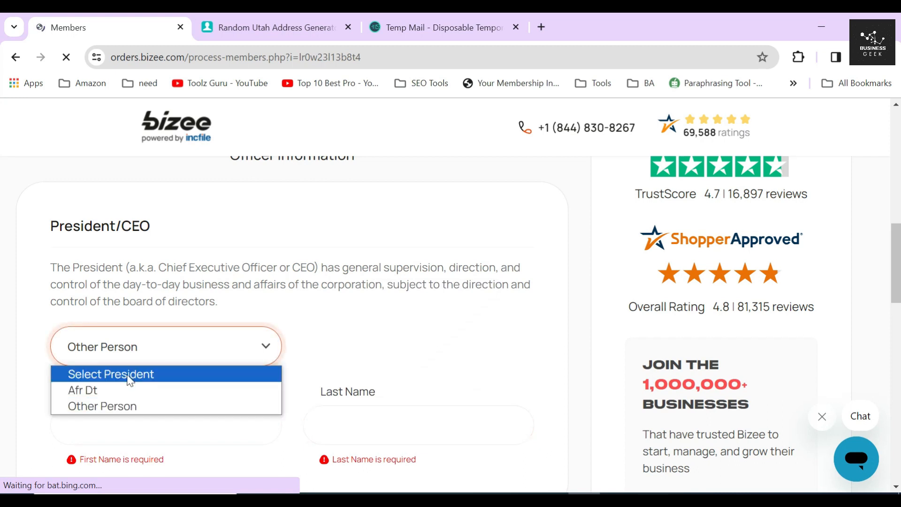
left_click(114, 391)
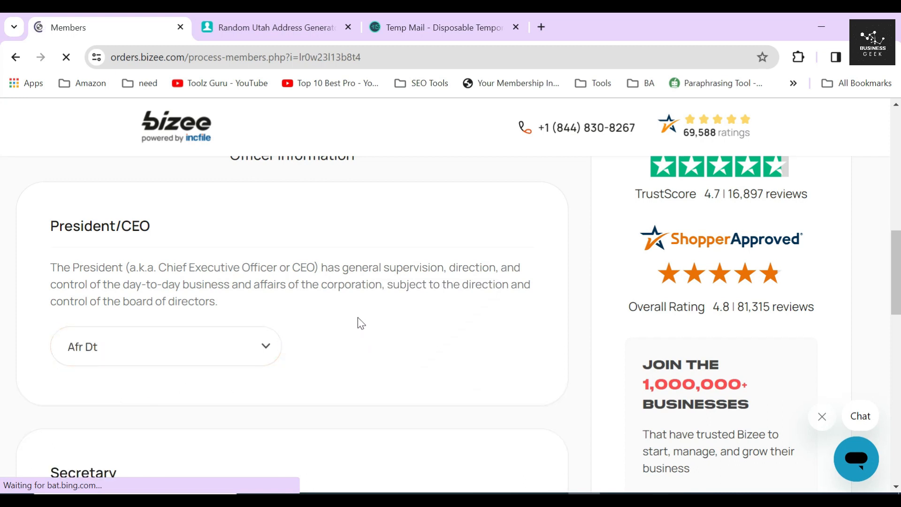
scroll(359, 317, "down", 3)
- Assign the same existing person as Secretary
left_click_drag(42, 342, 139, 342)
scroll(218, 319, "down", 3)
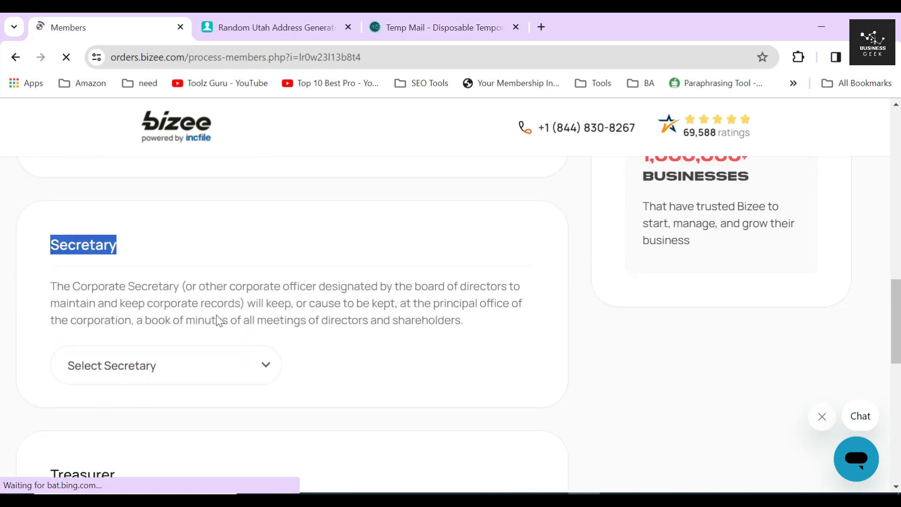
left_click(189, 314)
left_click(110, 371)
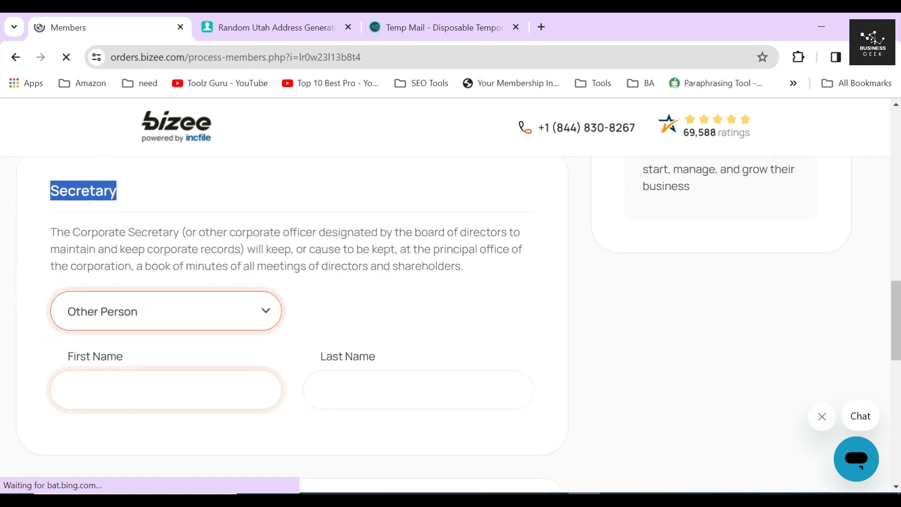
key("Tab")
key("Tab")
left_click(274, 346)
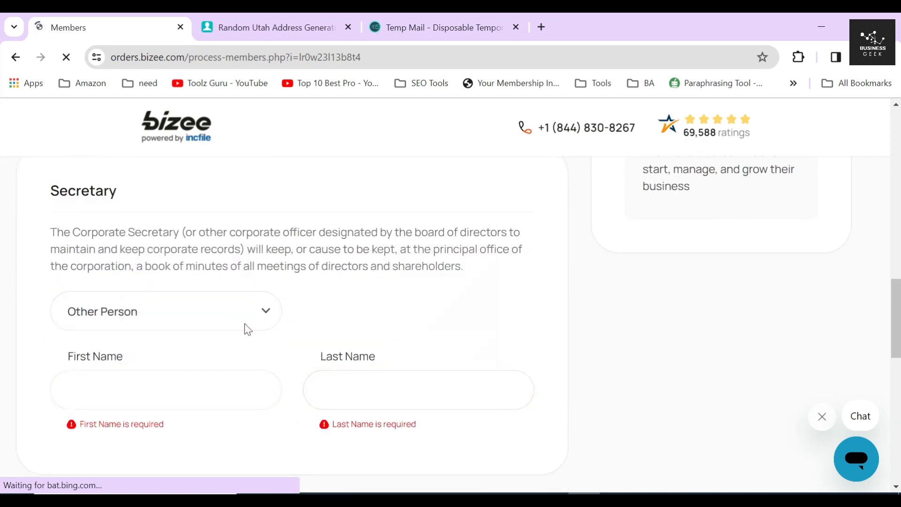
left_click(218, 316)
left_click(123, 356)
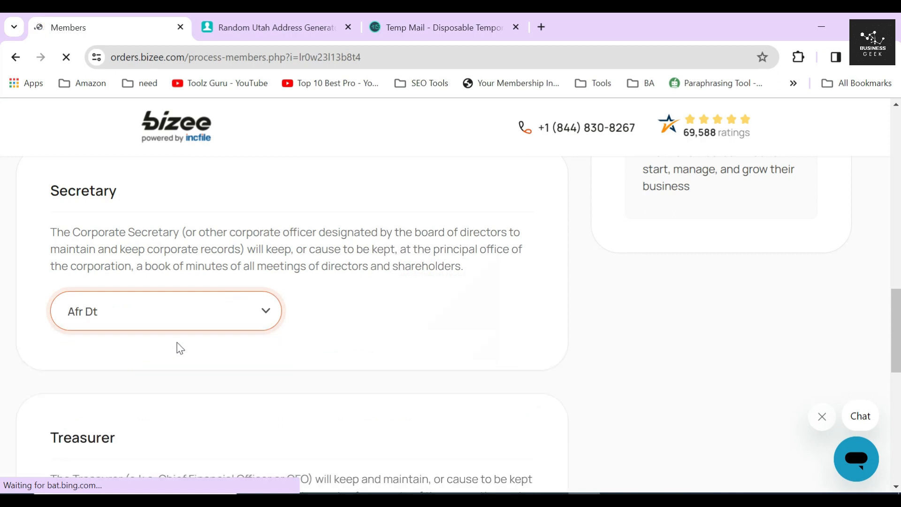
left_click(345, 315)
scroll(354, 315, "down", 5)
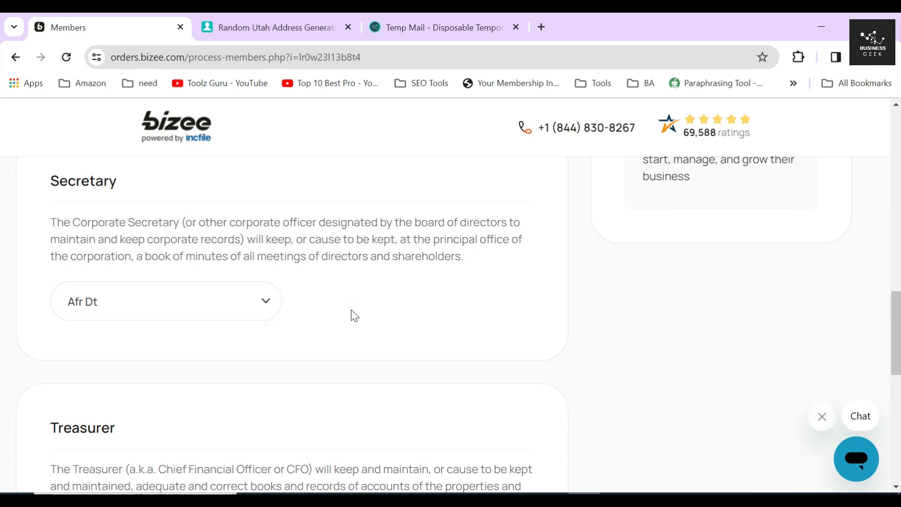
- Assign the existing person as Treasurer
left_click_drag(34, 227, 137, 227)
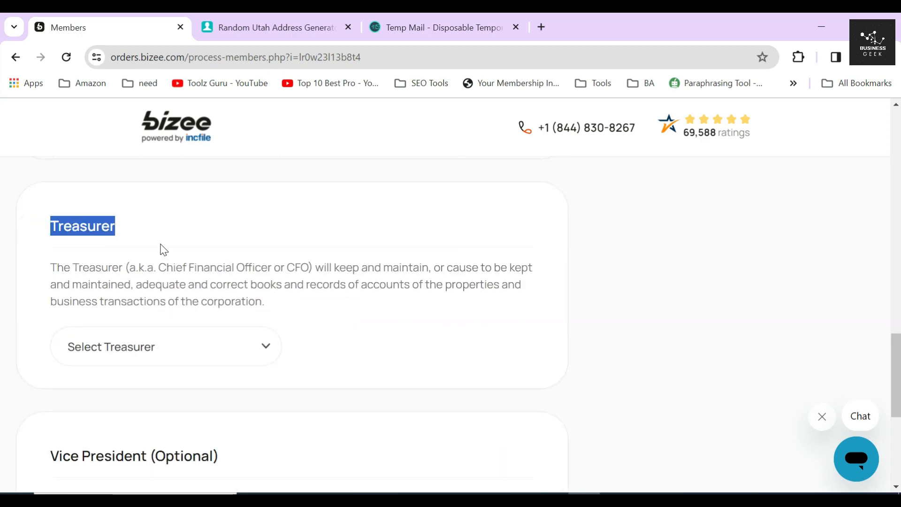
left_click(173, 272)
left_click(157, 348)
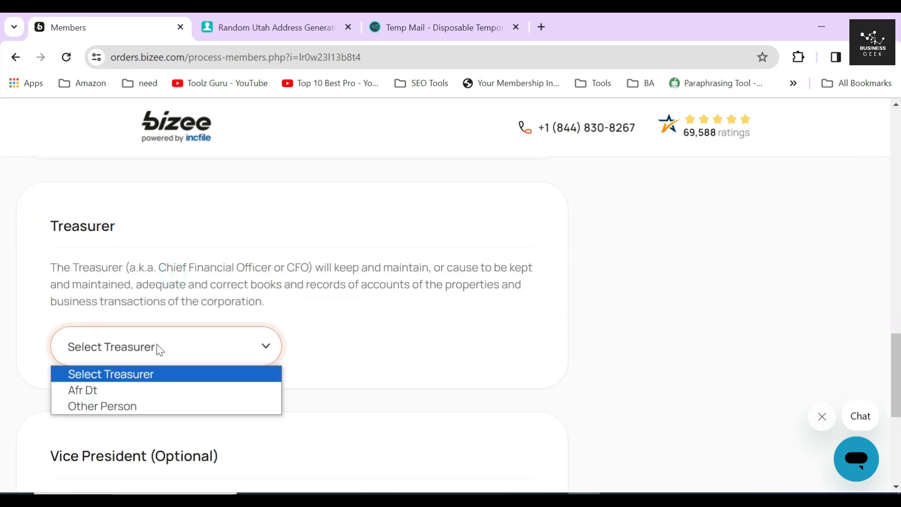
left_click(140, 407)
left_click(141, 415)
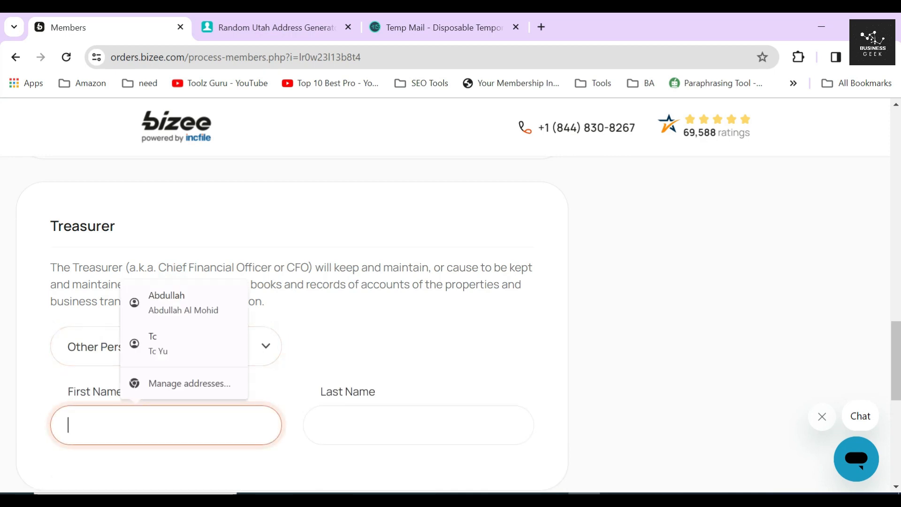
key("Tab")
left_click(267, 373)
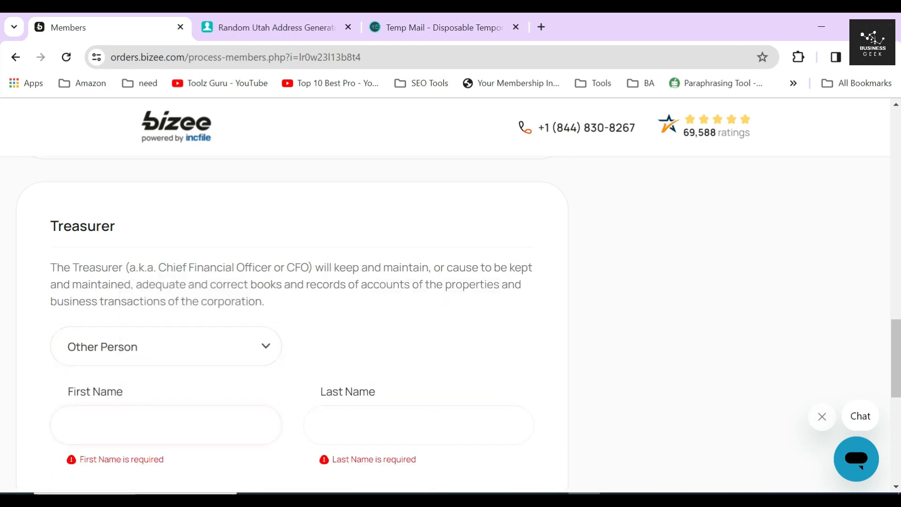
left_click(212, 359)
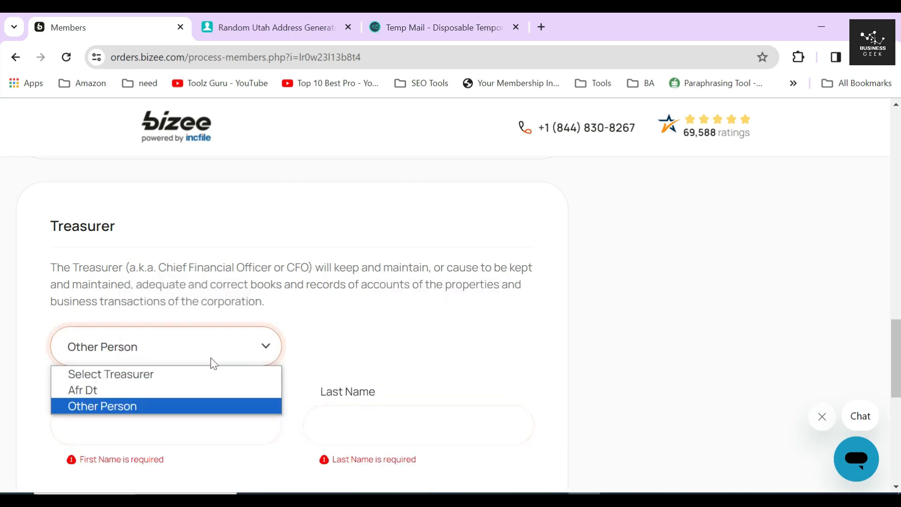
left_click(162, 397)
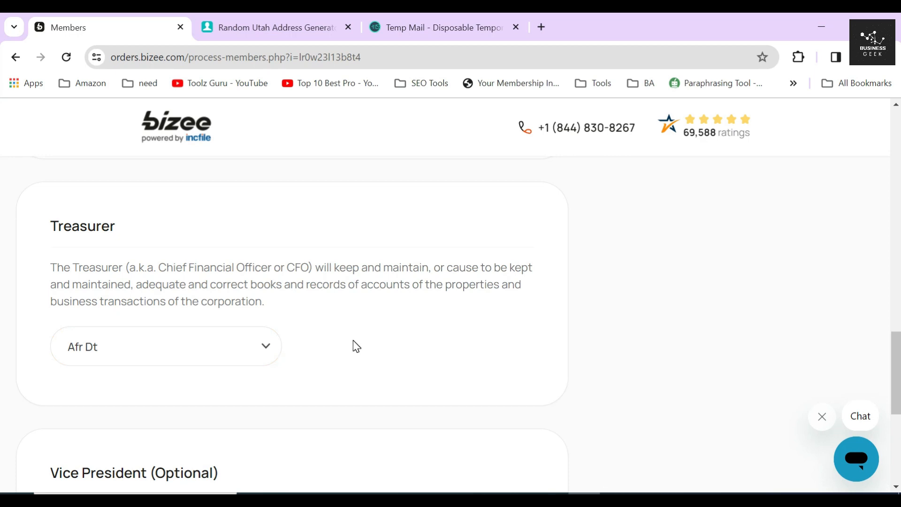
left_click_drag(267, 302, 50, 267)
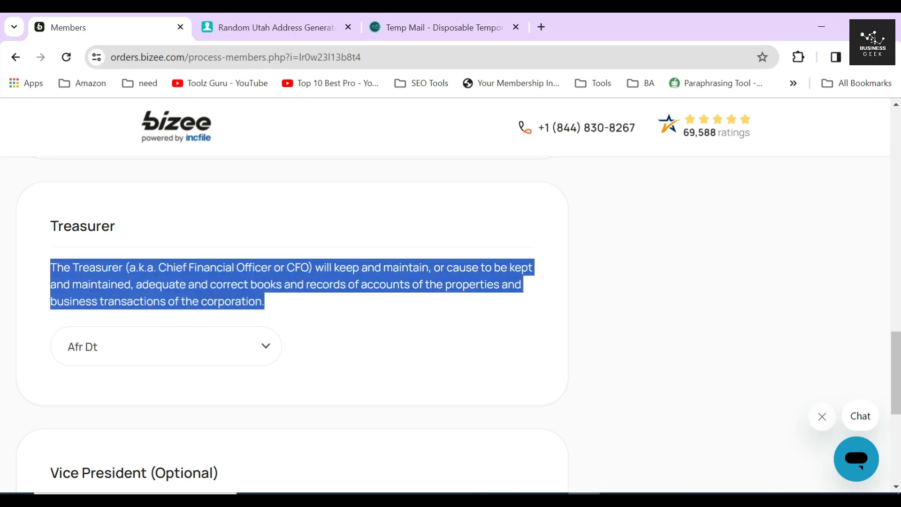
left_click(363, 308)
- Leave Vice President unselected and submit the officer information
scroll(369, 305, "down", 5)
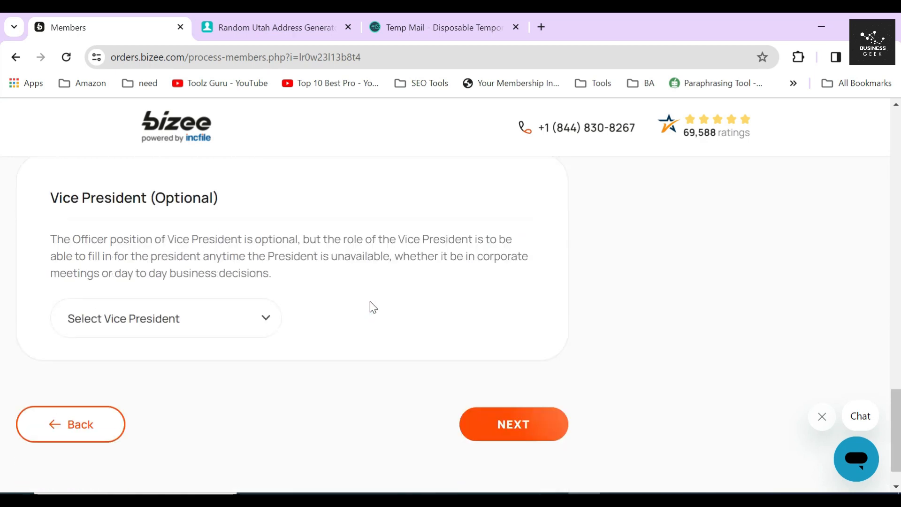
left_click_drag(226, 189, 50, 190)
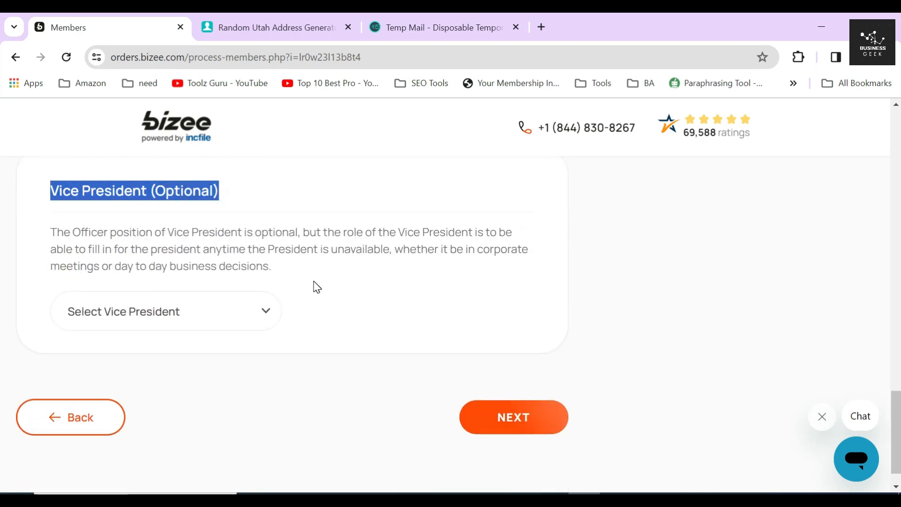
triple_click(191, 251)
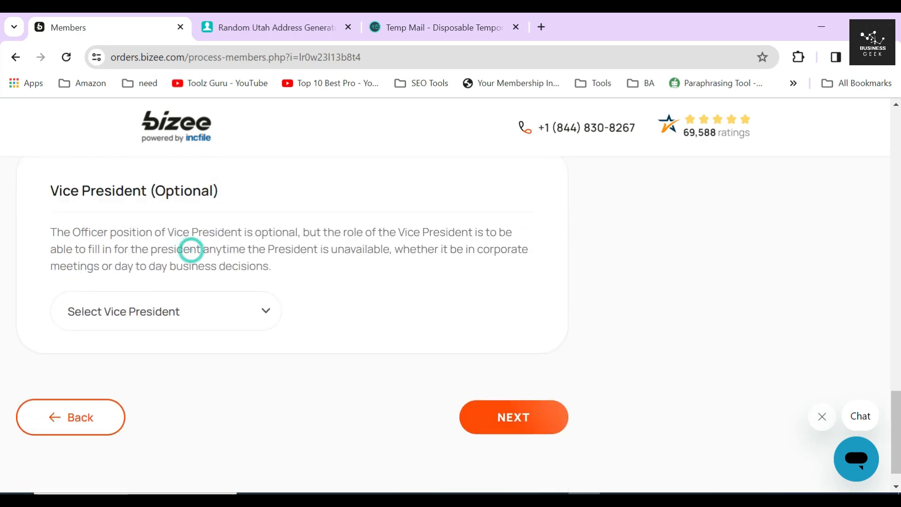
left_click(334, 301)
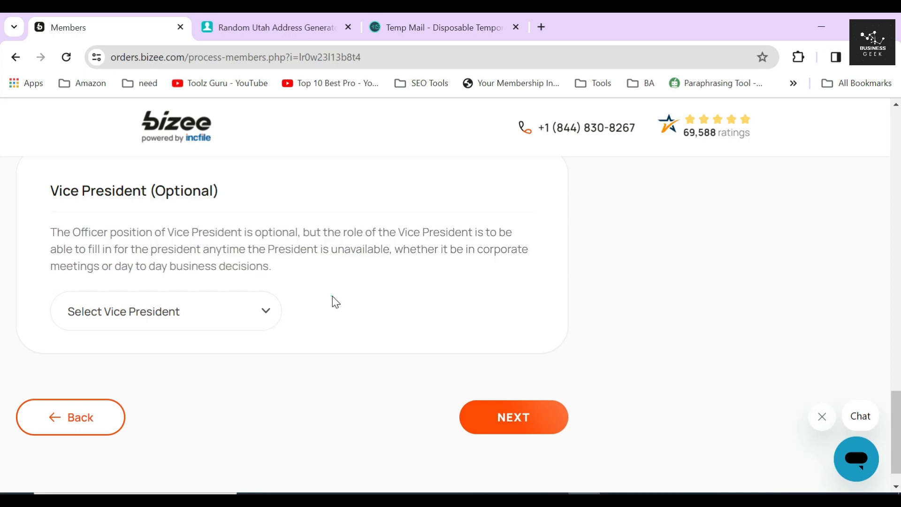
left_click(218, 315)
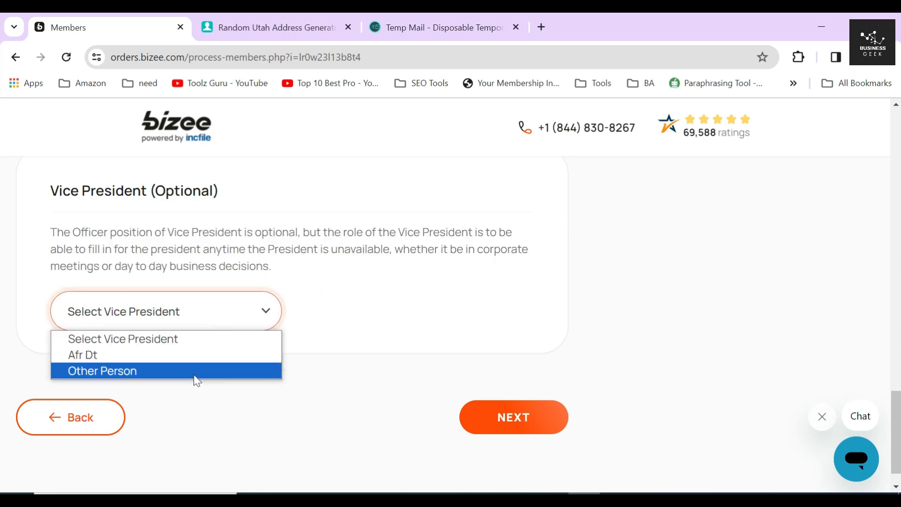
left_click(376, 314)
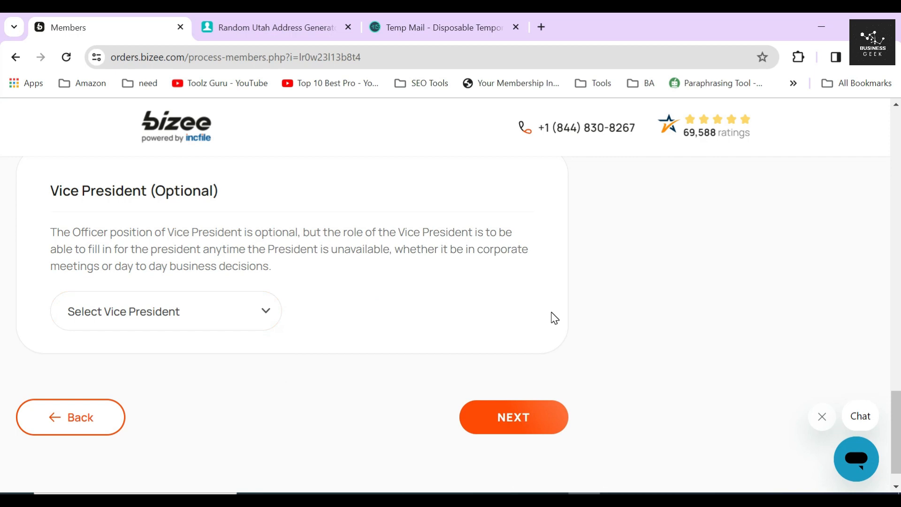
left_click(513, 423)
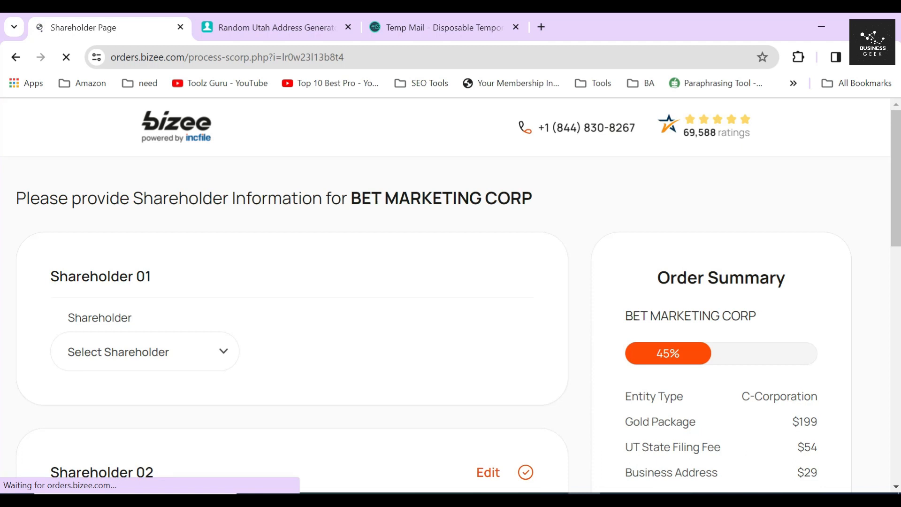
- Select the existing person as Shareholder 01, keeping the Salt Lake City address
left_click_drag(40, 278, 157, 276)
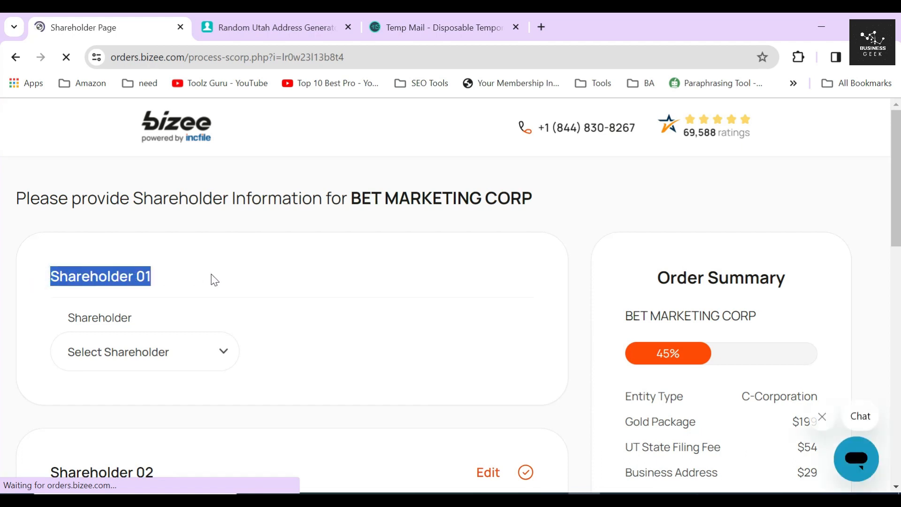
left_click(211, 274)
scroll(197, 263, "down", 1)
left_click(169, 284)
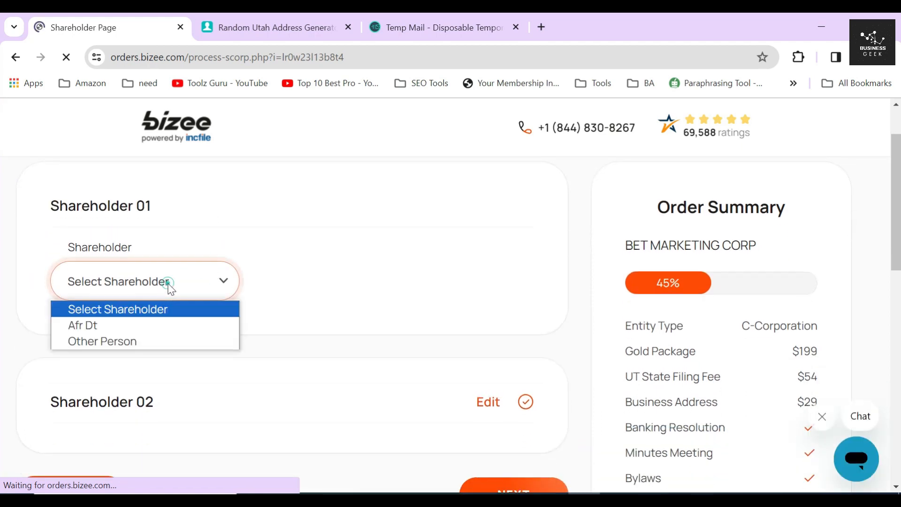
left_click(136, 325)
left_click(60, 331)
- Give Shareholder 01 500 shares and save the shareholder
scroll(197, 282, "down", 5)
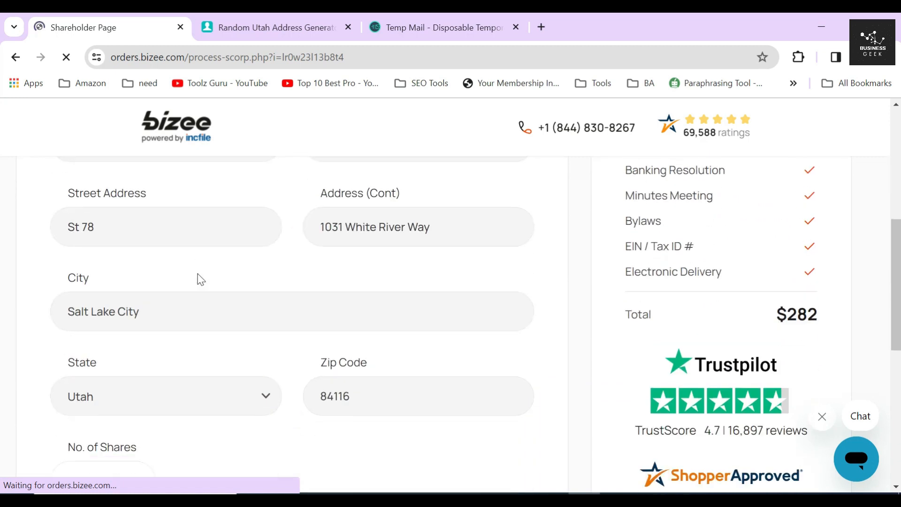
scroll(197, 282, "down", 3)
left_click(119, 308)
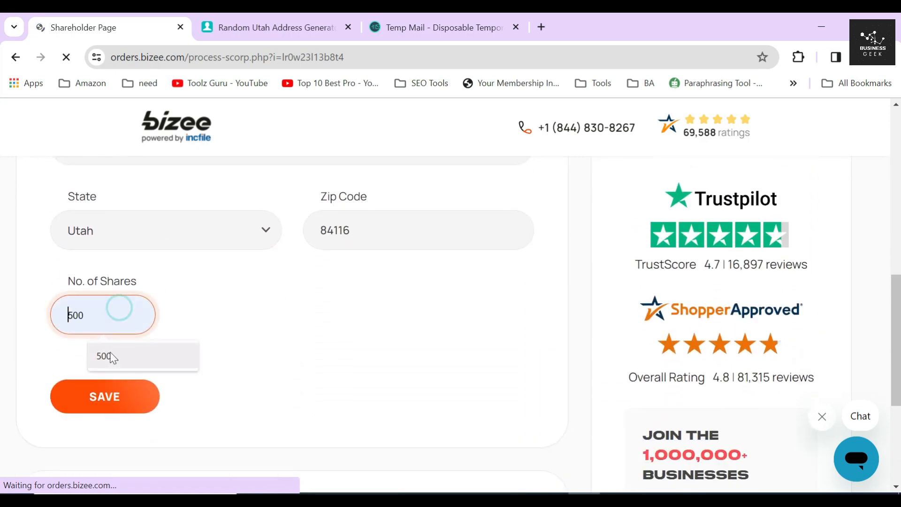
left_click(112, 356)
left_click_drag(170, 313, 289, 321)
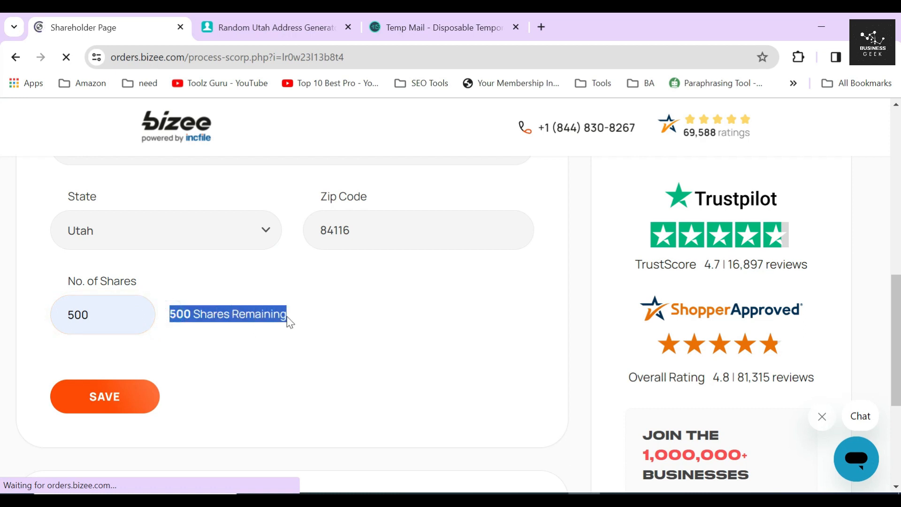
left_click(90, 313)
double_click(91, 313)
left_click(158, 381)
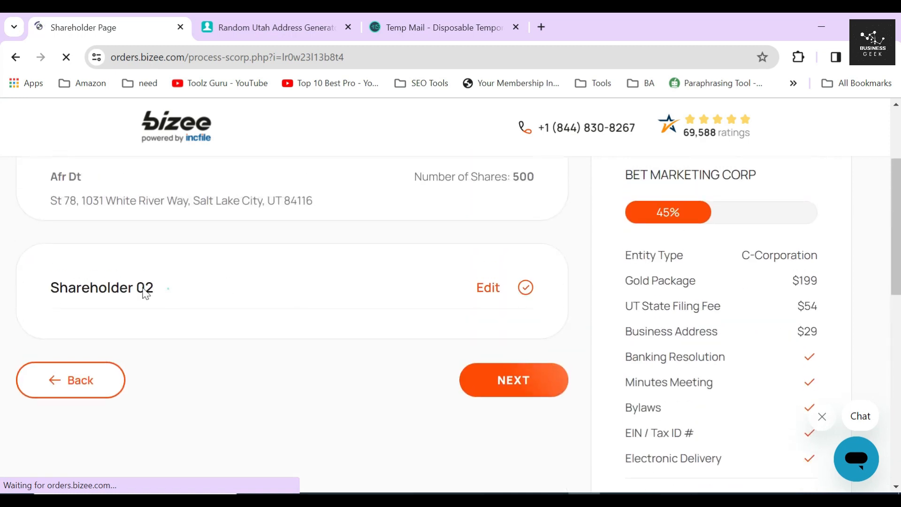
triple_click(146, 291)
- Set Shareholder 02 as a different person using the same Salt Lake City address
left_click(483, 287)
left_click(145, 370)
left_click(121, 406)
left_click(61, 415)
scroll(148, 334, "down", 1)
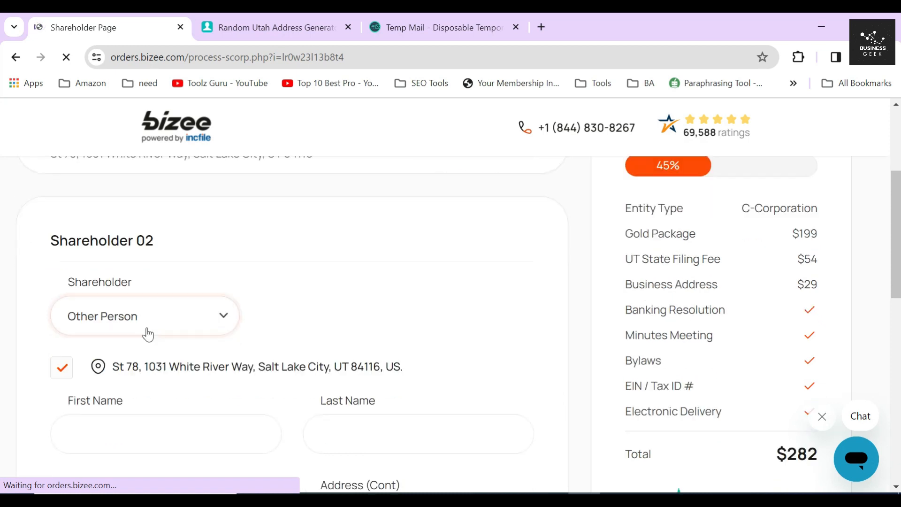
scroll(148, 334, "down", 3)
- Enter the second shareholder's first and last name, assign 500 shares, and save
left_click(136, 270)
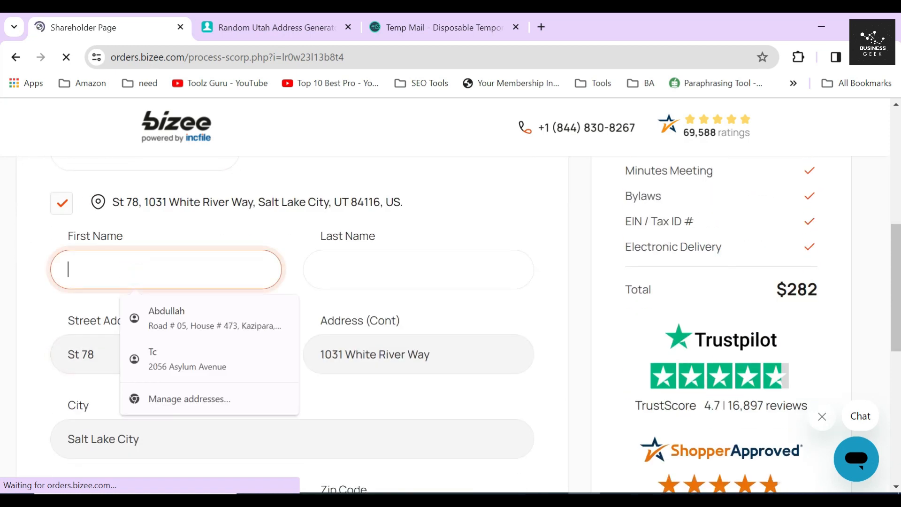
type("Ew")
left_click(404, 275)
type("t")
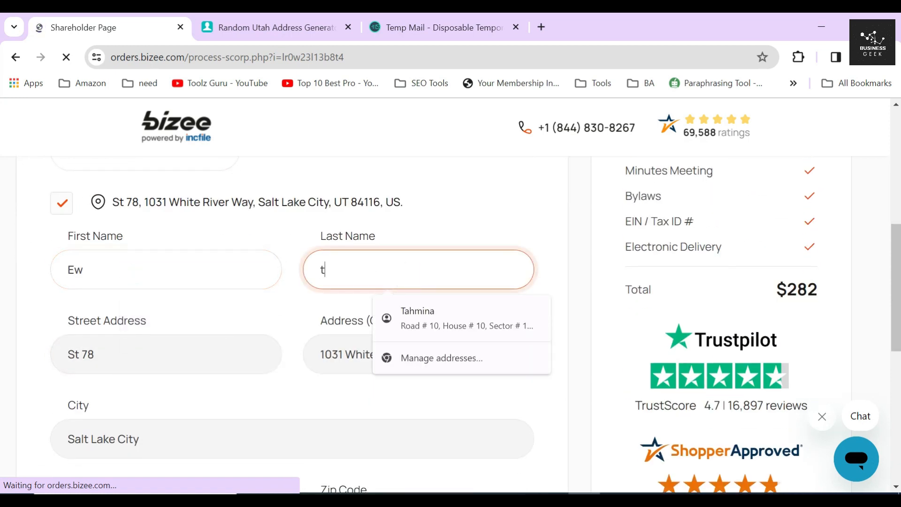
type("r")
scroll(259, 305, "down", 5)
left_click(119, 324)
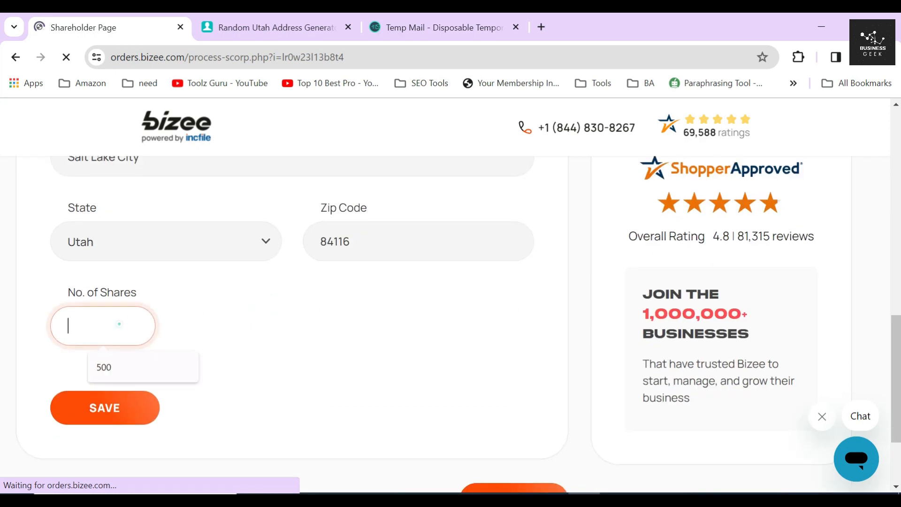
left_click(121, 368)
triple_click(170, 323)
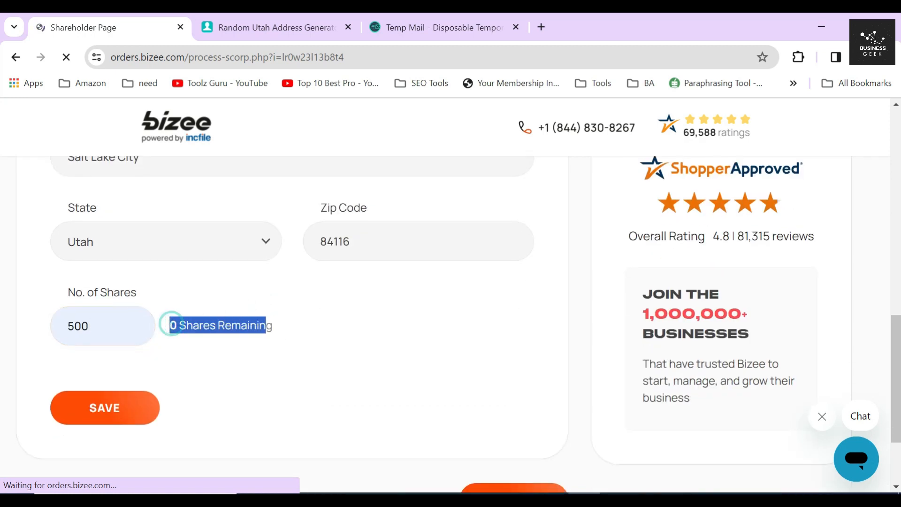
left_click(119, 417)
- Confirm both shareholders hold 500 shares each and continue past the shareholder step
left_click_drag(160, 277, 45, 279)
scroll(141, 319, "down", 1)
left_click_drag(169, 357, 40, 361)
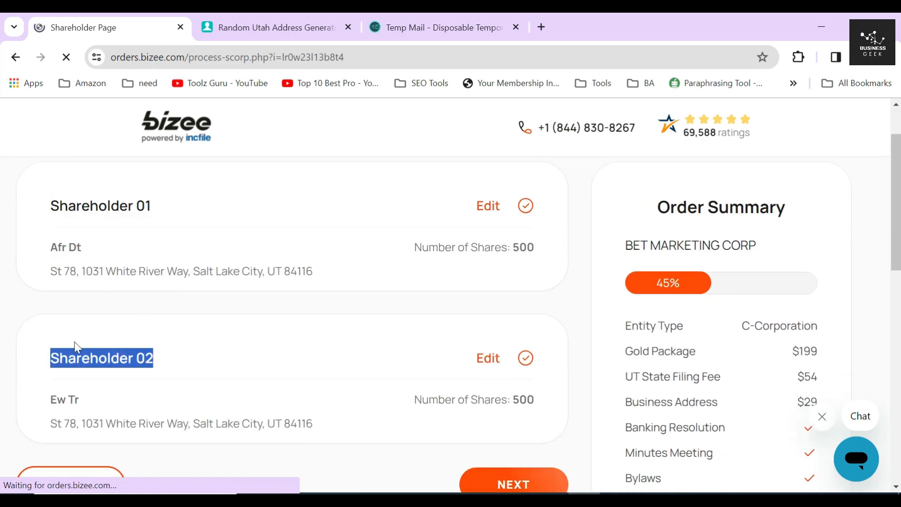
left_click_drag(540, 251, 506, 247)
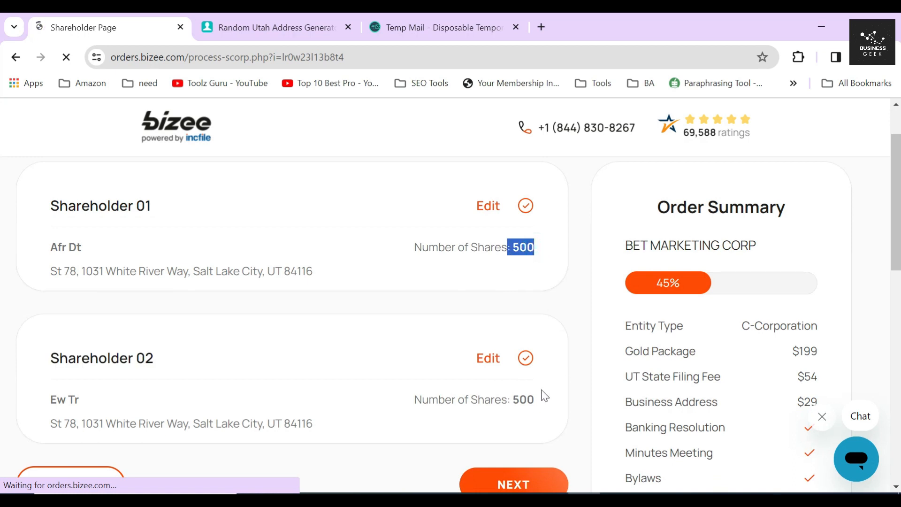
left_click_drag(545, 398, 501, 399)
scroll(582, 381, "down", 4)
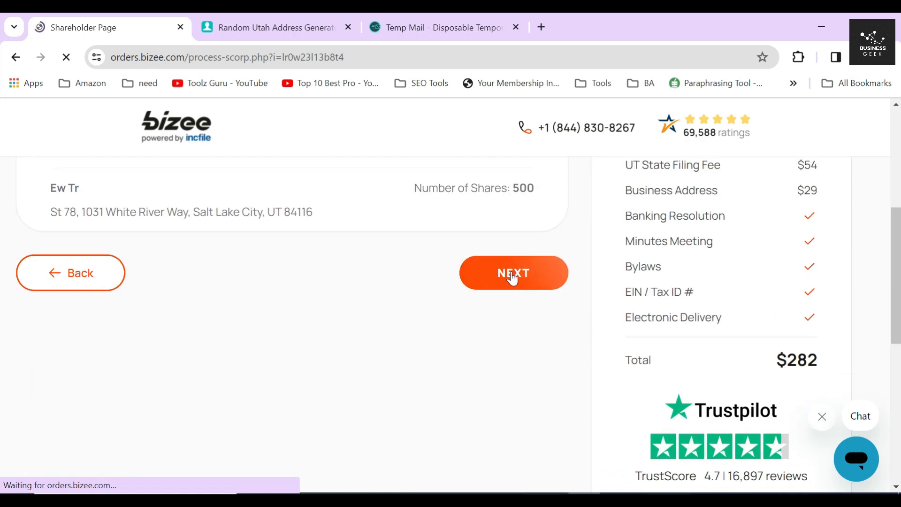
left_click(511, 275)
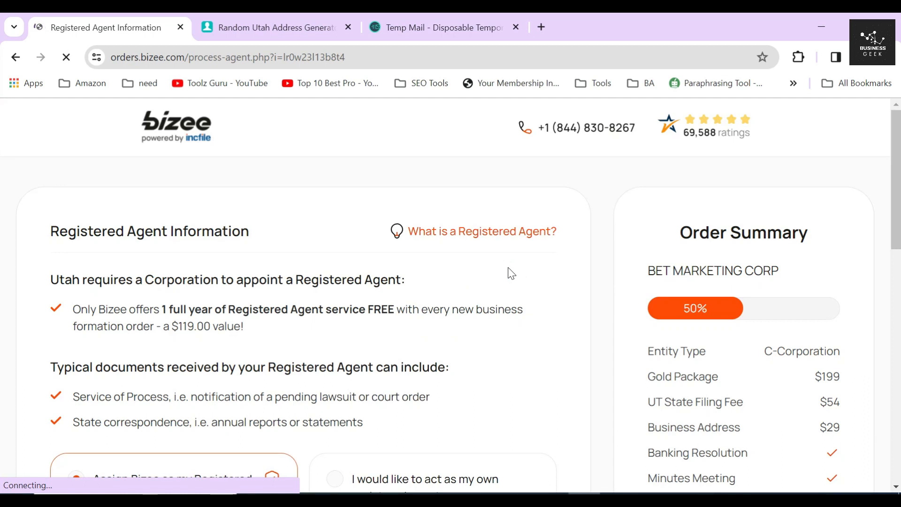
- Keep Bizee as the free registered agent ($119 value) and go to EIN / Tax ID
left_click_drag(48, 237, 249, 243)
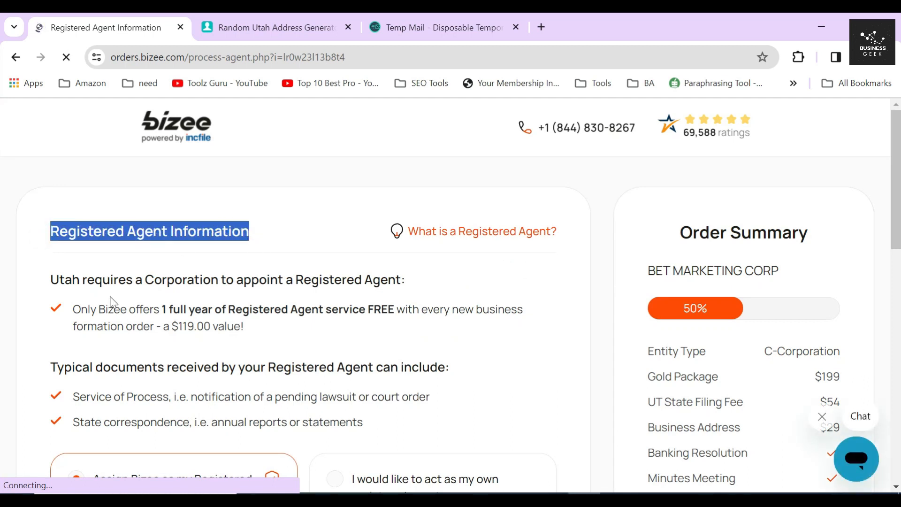
left_click_drag(48, 285, 401, 290)
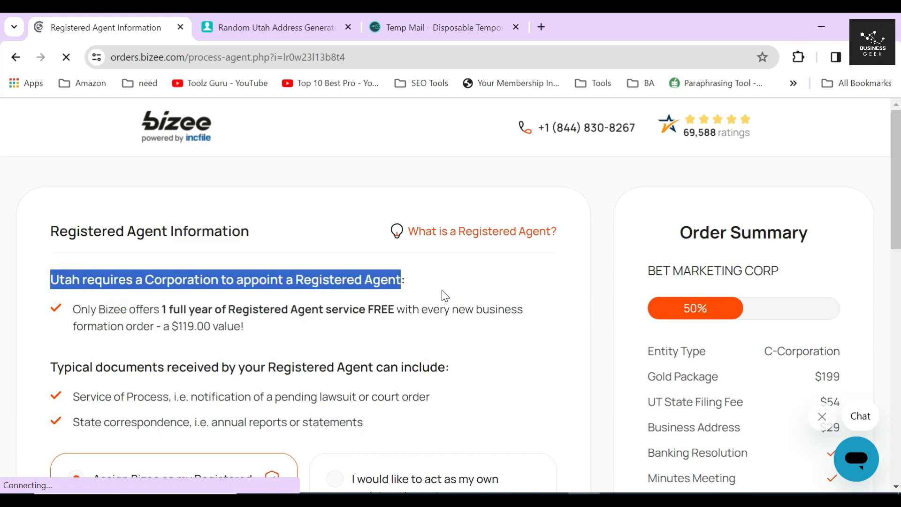
left_click(251, 310)
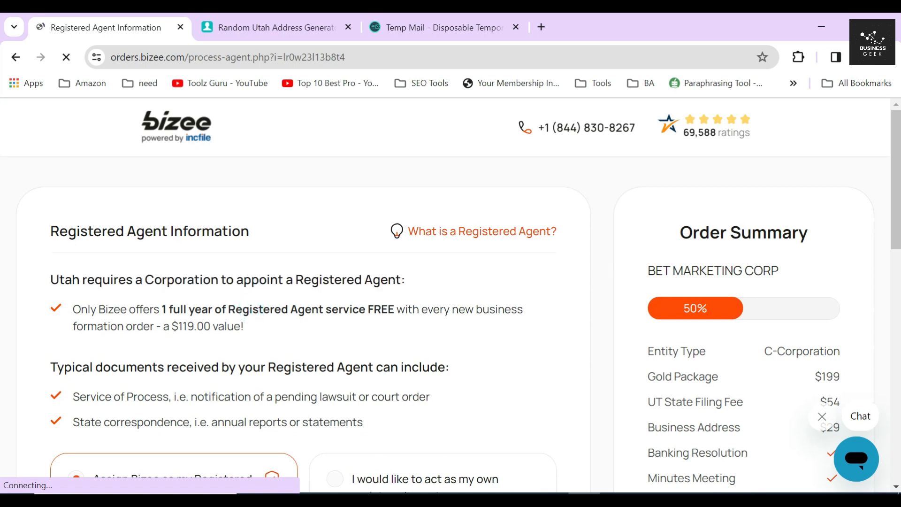
left_click_drag(394, 310, 73, 310)
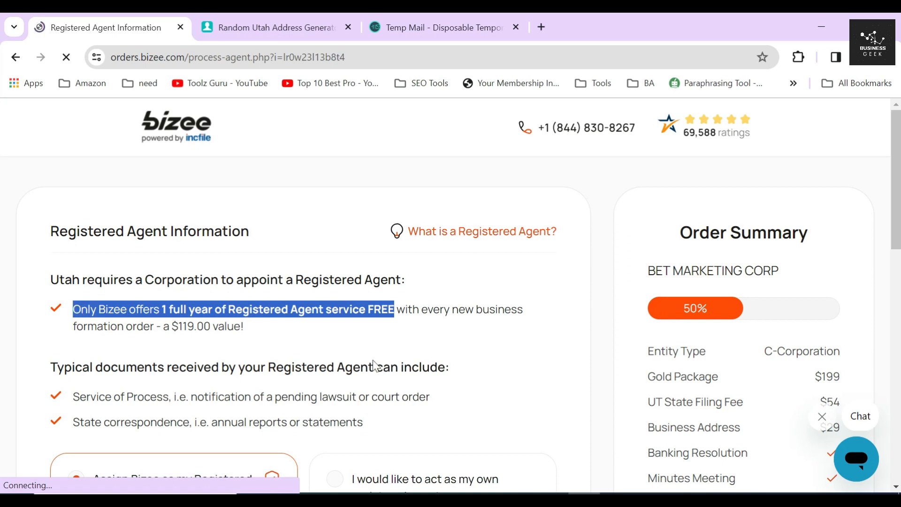
left_click_drag(170, 326, 194, 326)
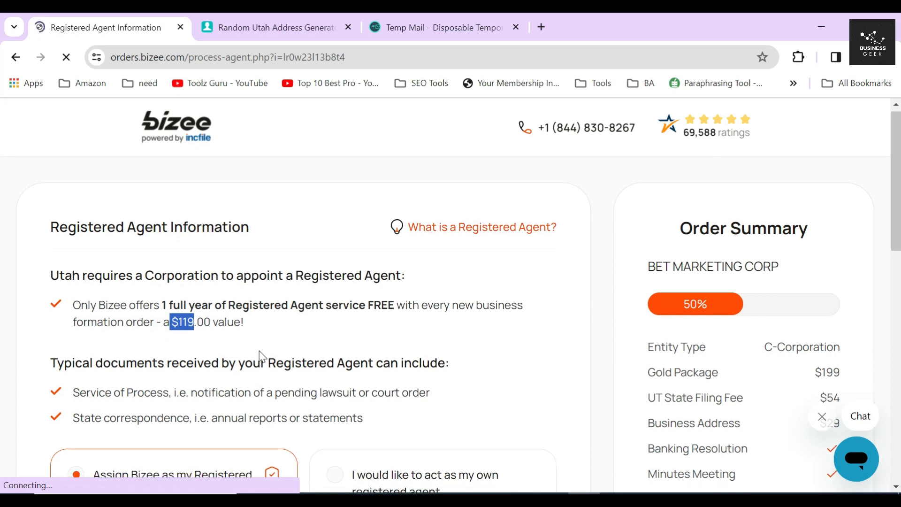
scroll(259, 352, "down", 3)
scroll(364, 328, "down", 5)
left_click(527, 395)
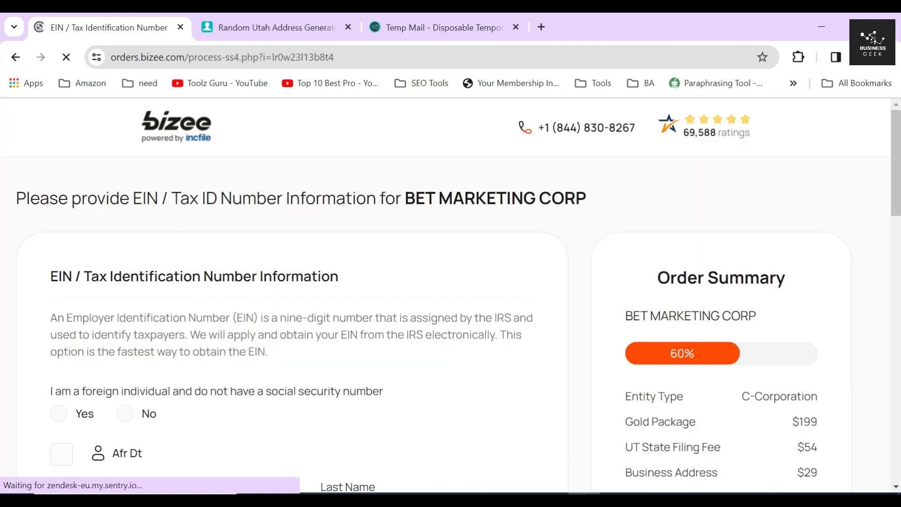
left_click_drag(45, 277, 372, 277)
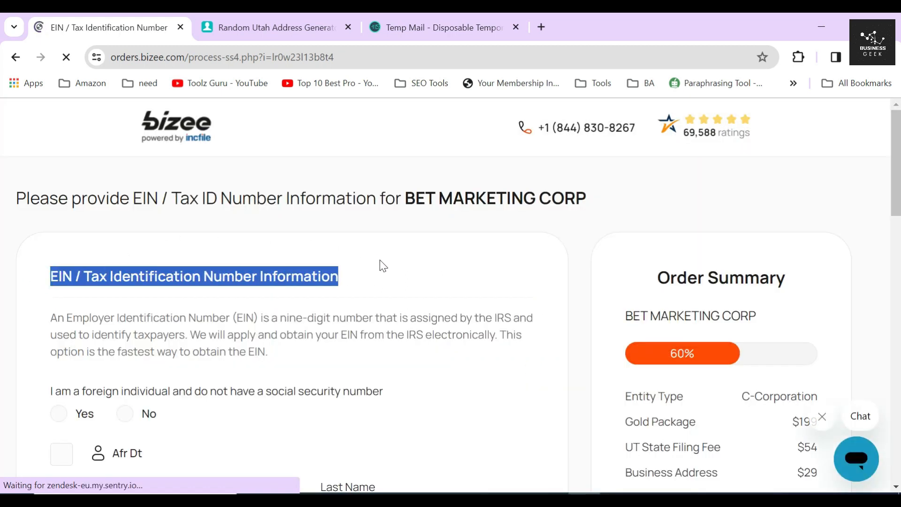
- Answer Yes to foreign individual without SSN and review the non-US citizen SS4 confirmation
left_click_drag(64, 317, 361, 318)
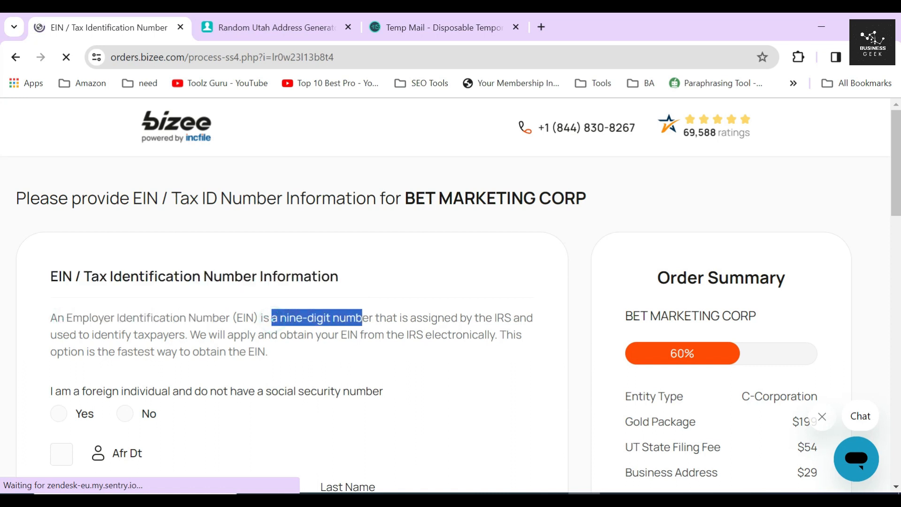
left_click_drag(519, 317, 493, 317)
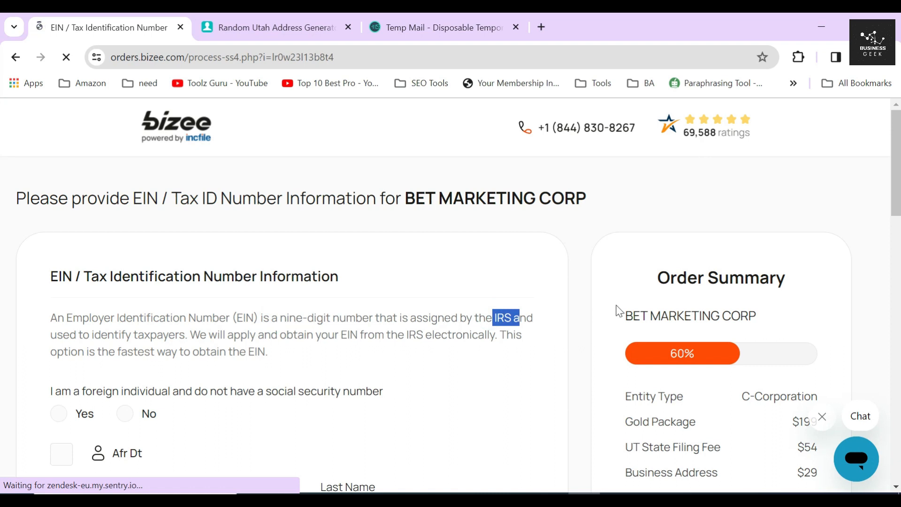
left_click_drag(190, 334, 501, 358)
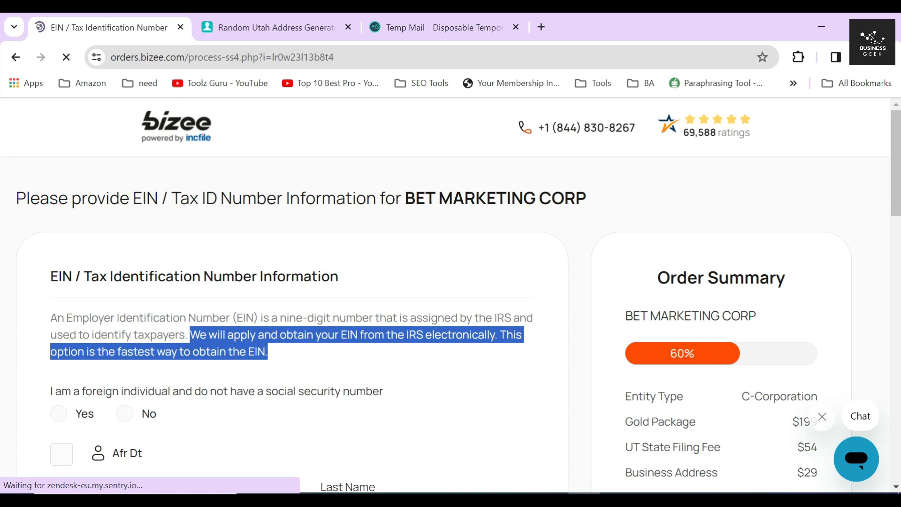
scroll(281, 338, "down", 2)
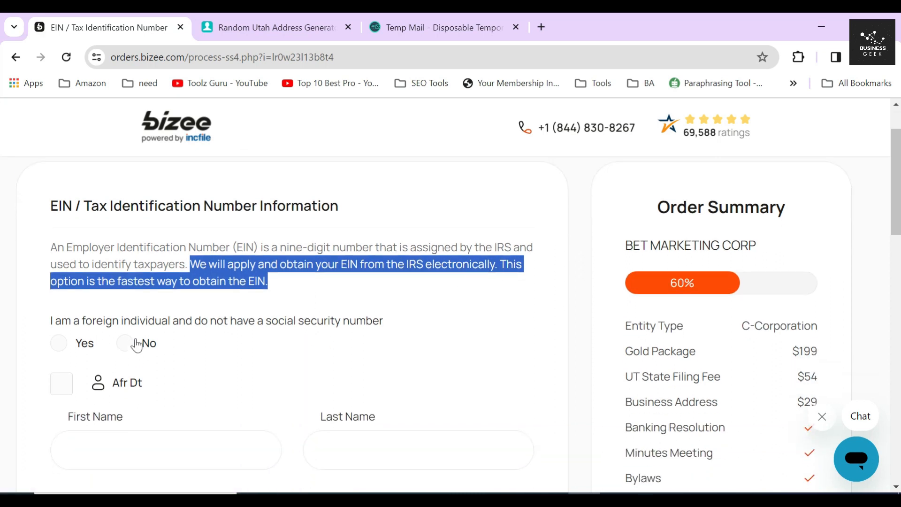
left_click(59, 343)
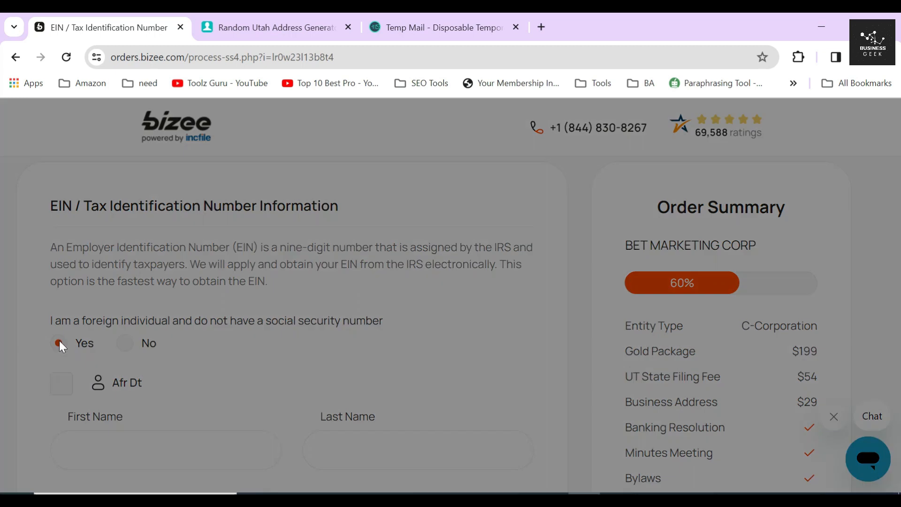
left_click_drag(344, 225, 535, 230)
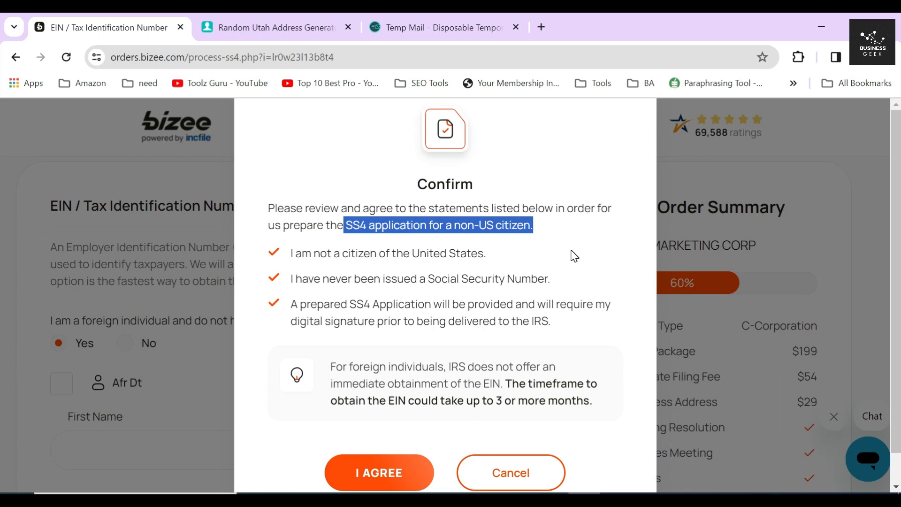
left_click_drag(285, 255, 532, 261)
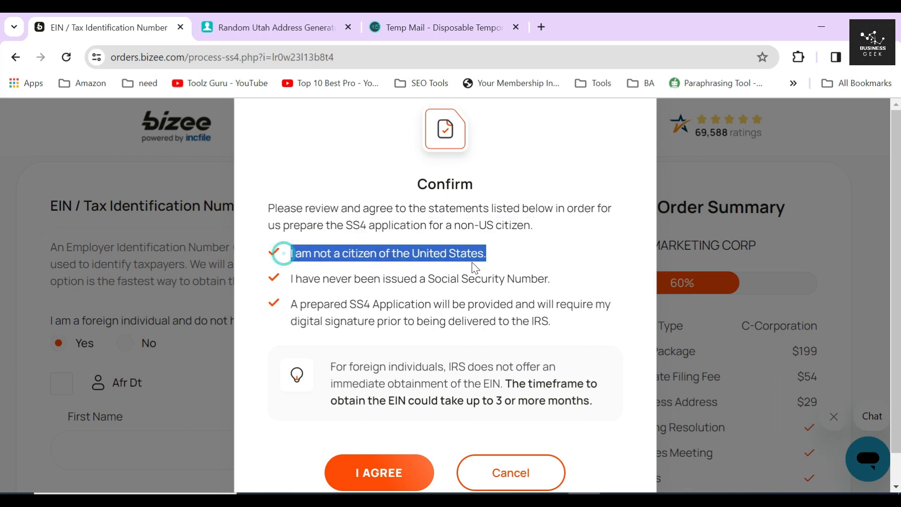
left_click_drag(290, 278, 611, 304)
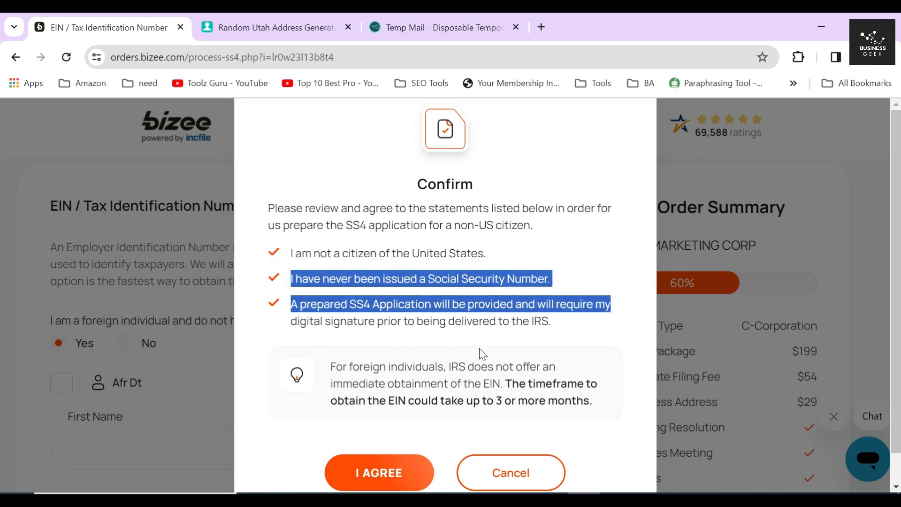
left_click(581, 343)
left_click_drag(590, 401, 501, 384)
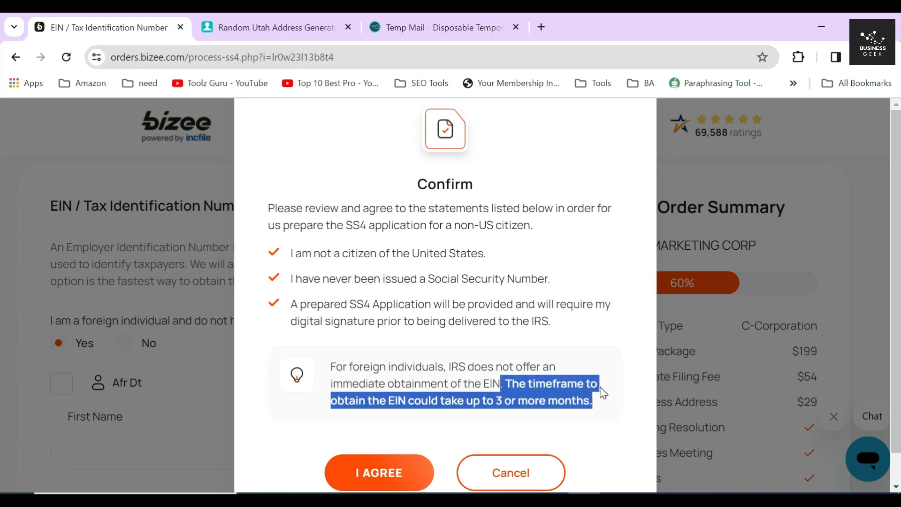
- Cancel the non-US confirmation, use the first shareholder's name, and enter their social security number
left_click(510, 485)
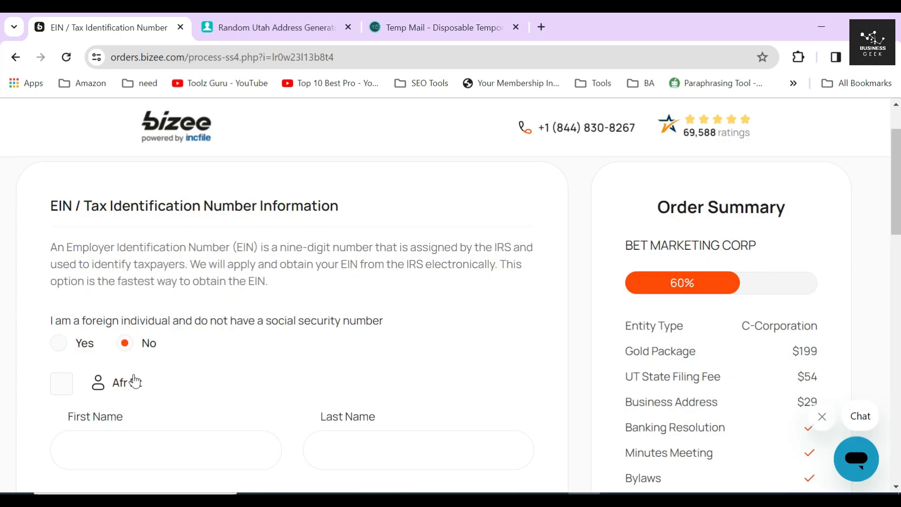
scroll(131, 378, "down", 2)
left_click(63, 319)
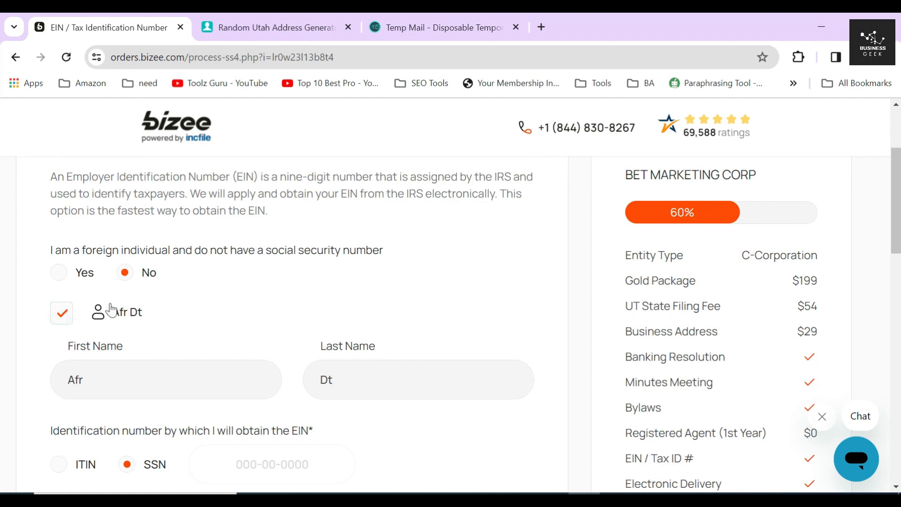
scroll(170, 301, "down", 3)
left_click(277, 321)
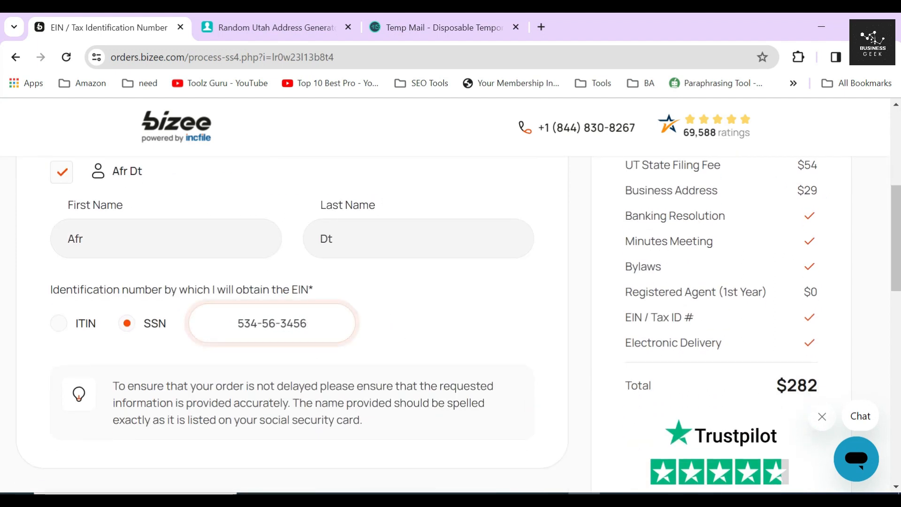
key("ctrl+a")
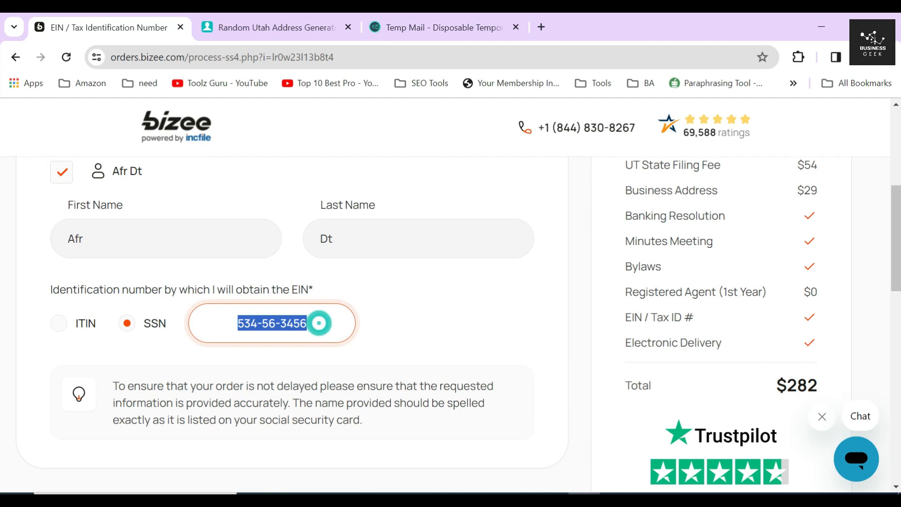
left_click(391, 319)
- Tick 'Use the assigned company address provided by Bizee' as Physical Street Address and submit
scroll(394, 323, "down", 5)
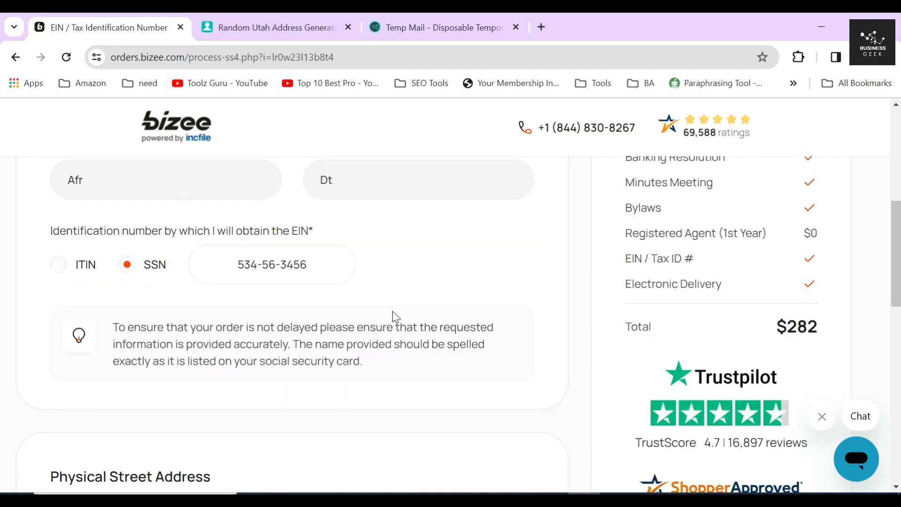
left_click_drag(41, 259, 229, 261)
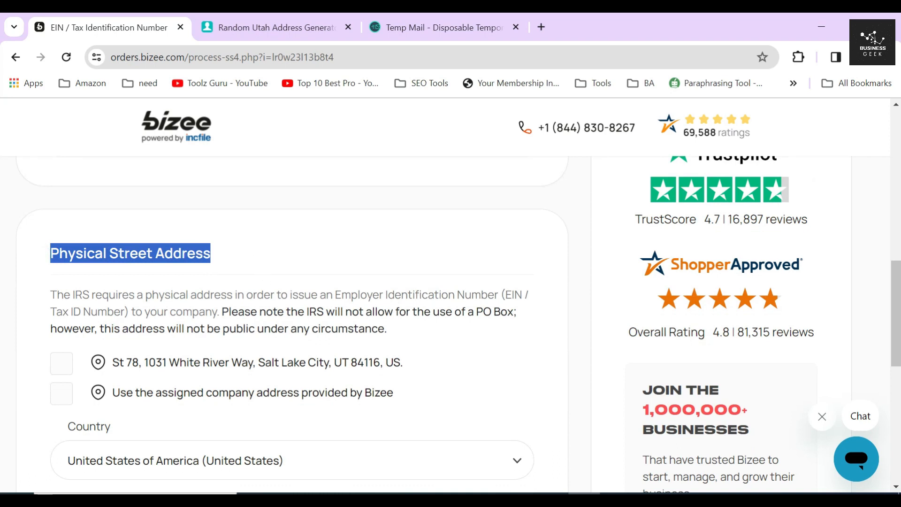
left_click(61, 393)
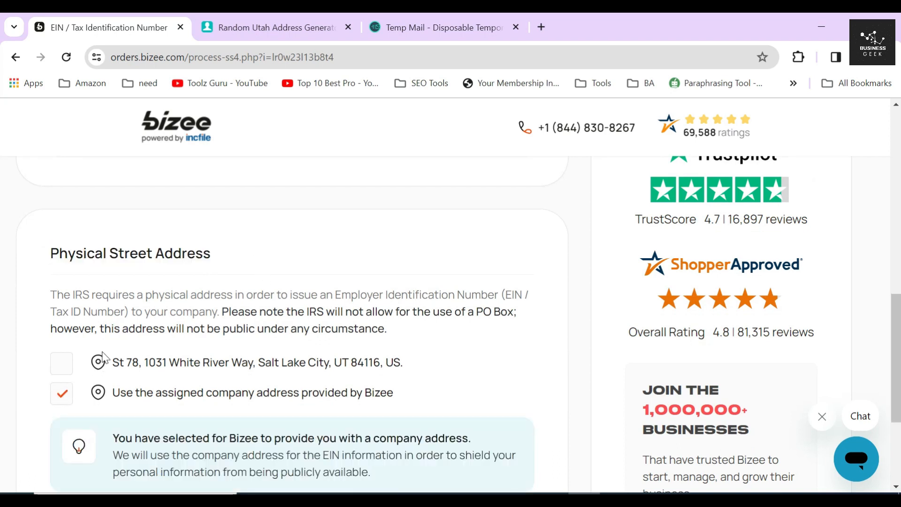
scroll(108, 352, "down", 3)
left_click_drag(428, 262, 105, 238)
left_click(42, 271)
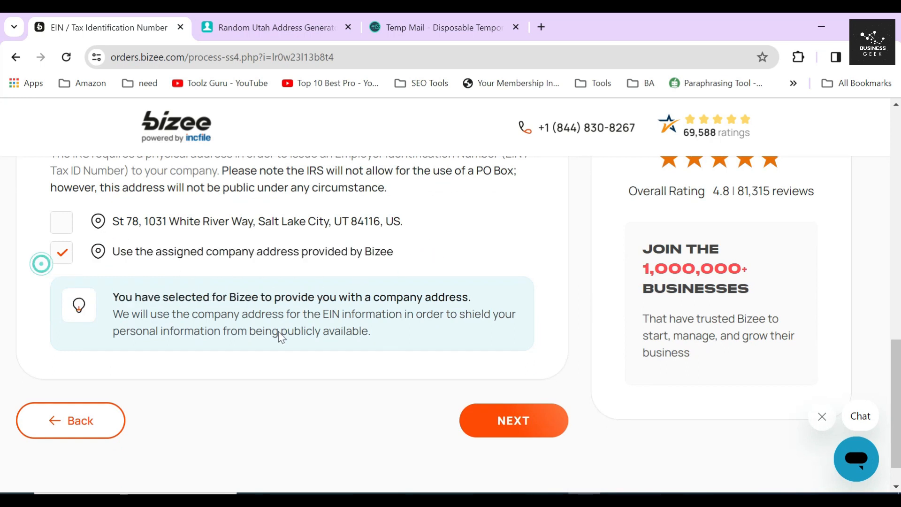
left_click(500, 421)
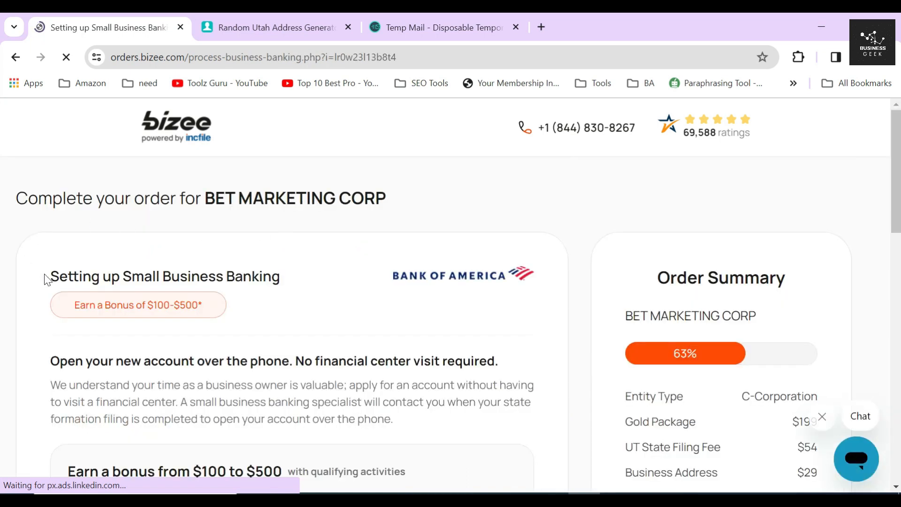
- Review the open-by-phone small business banking offer and its U.S. residence requirement
left_click_drag(48, 280, 306, 282)
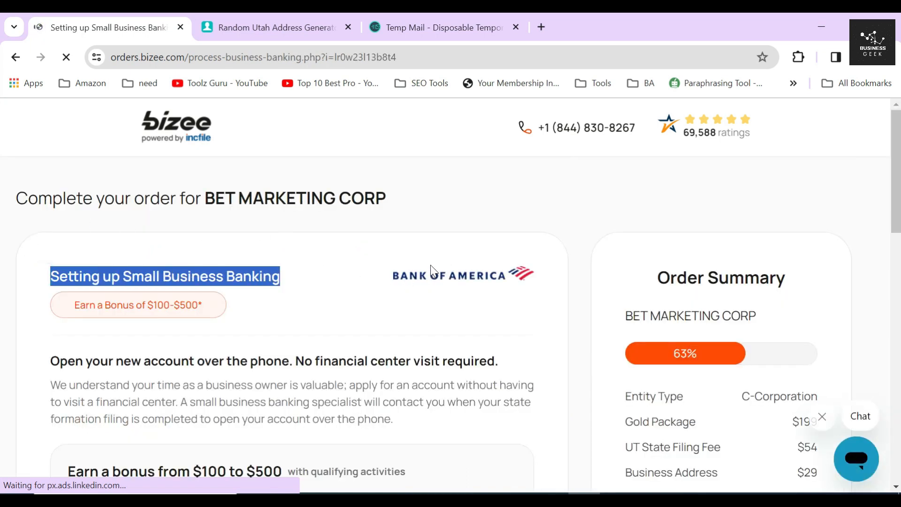
left_click(433, 301)
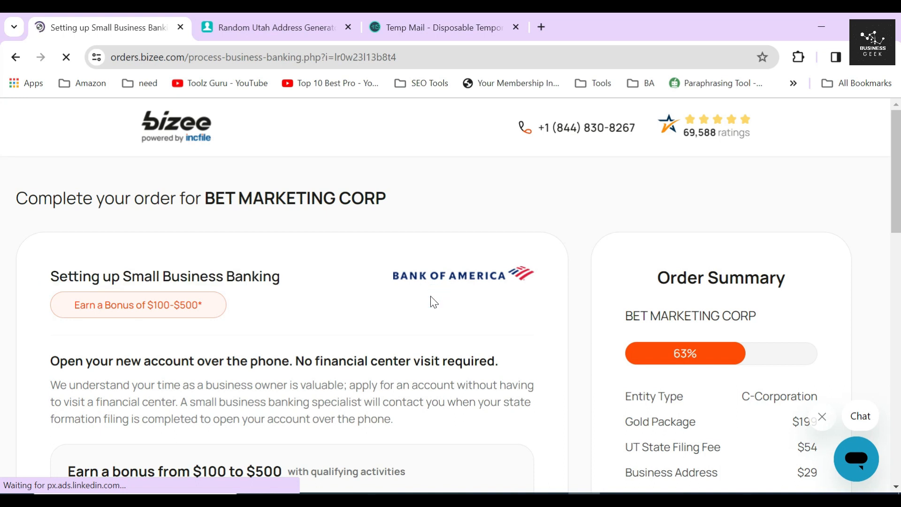
scroll(431, 300, "down", 3)
left_click_drag(47, 228, 501, 229)
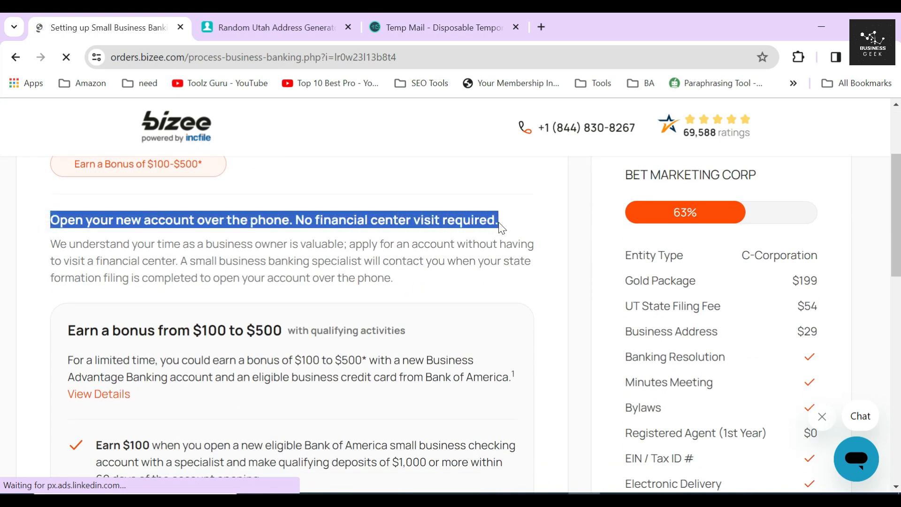
left_click_drag(180, 261, 410, 284)
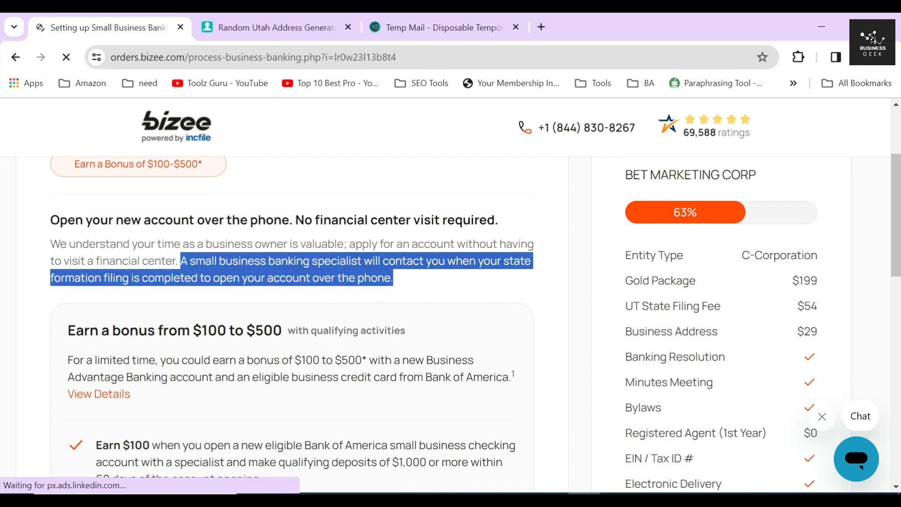
left_click(318, 265)
scroll(318, 266, "down", 12)
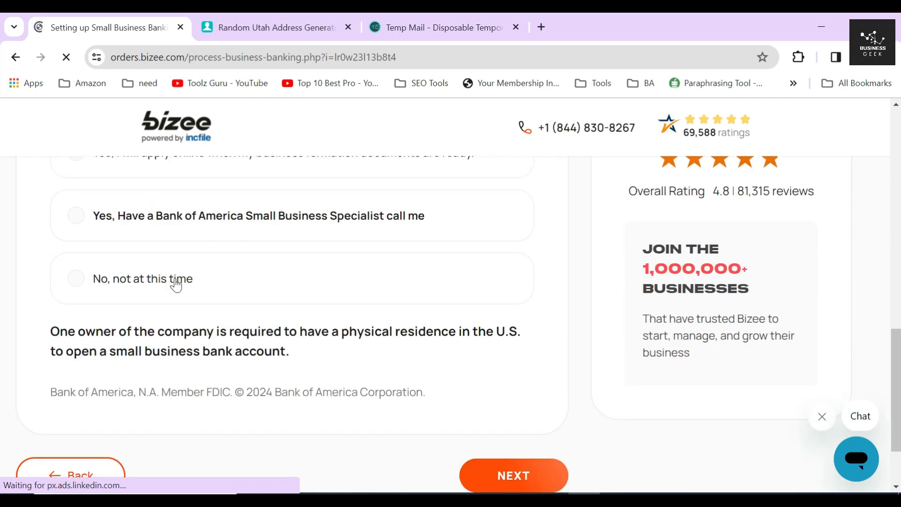
scroll(176, 284, "down", 1)
left_click_drag(48, 261, 520, 267)
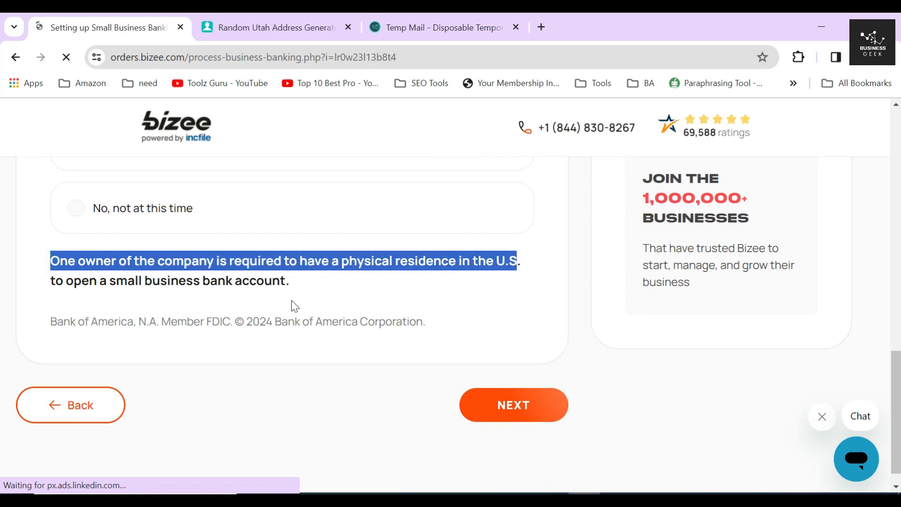
scroll(294, 304, "up", 4)
left_click(165, 262)
- Choose 'No, not at this time' for banking and continue
left_click(147, 319)
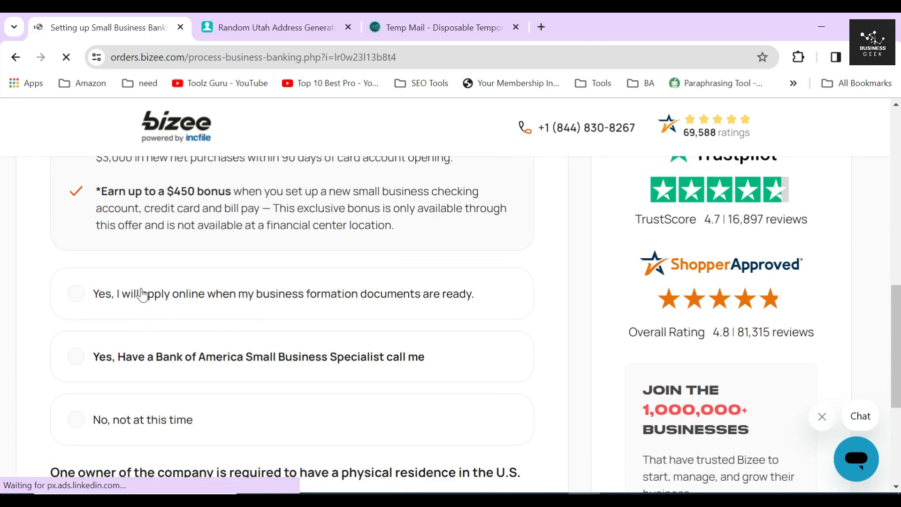
scroll(147, 298, "down", 3)
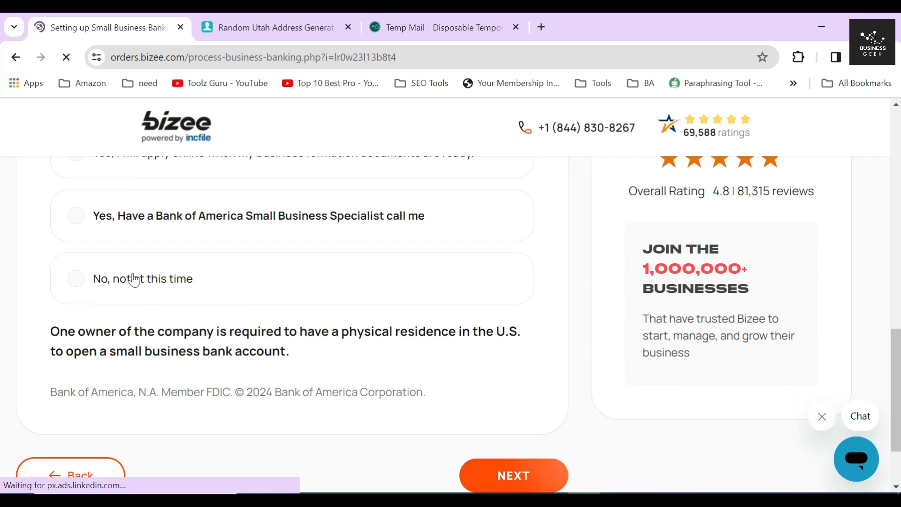
left_click(134, 281)
scroll(356, 303, "down", 2)
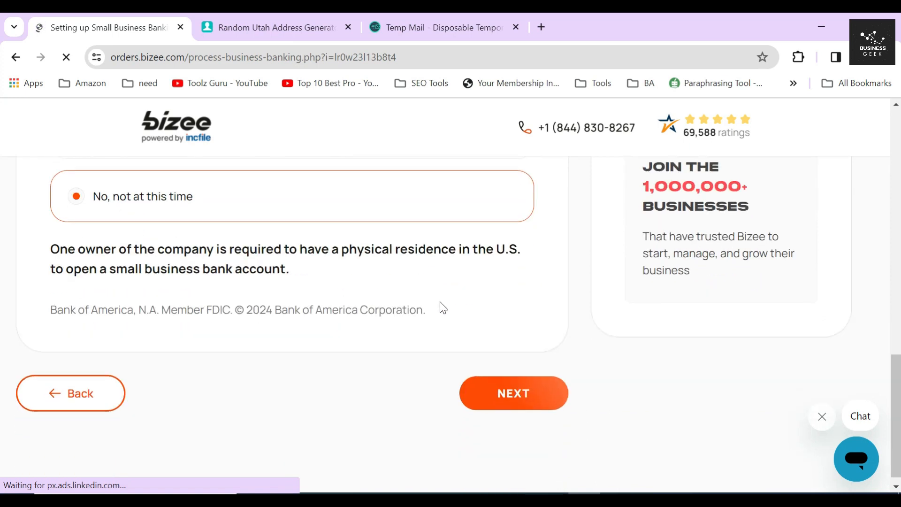
left_click(527, 382)
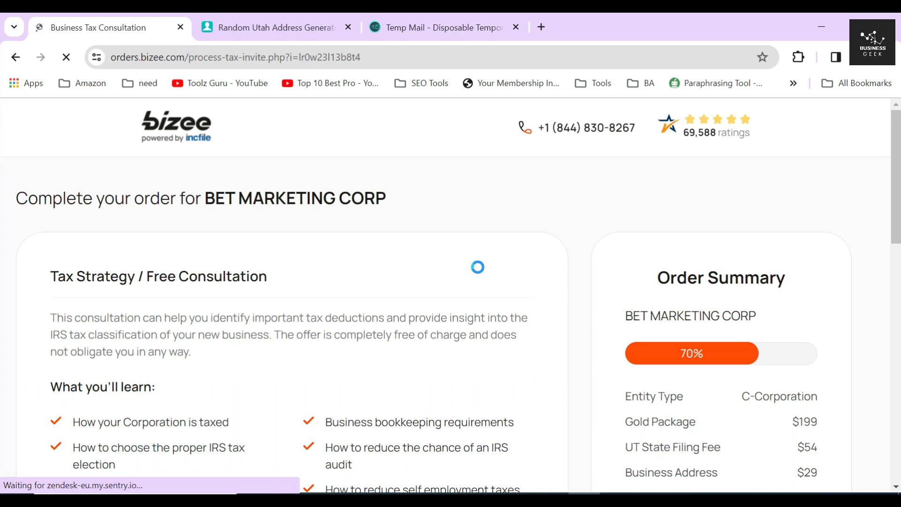
- Opt in to the free Business Tax Consultation, keeping the $282 total, and continue
left_click_drag(49, 281, 300, 286)
scroll(300, 271, "down", 1)
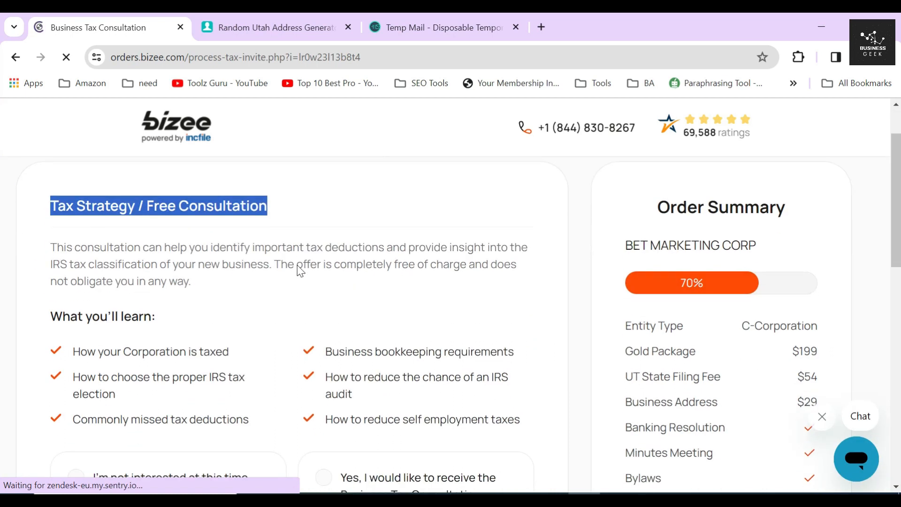
scroll(362, 287, "down", 2)
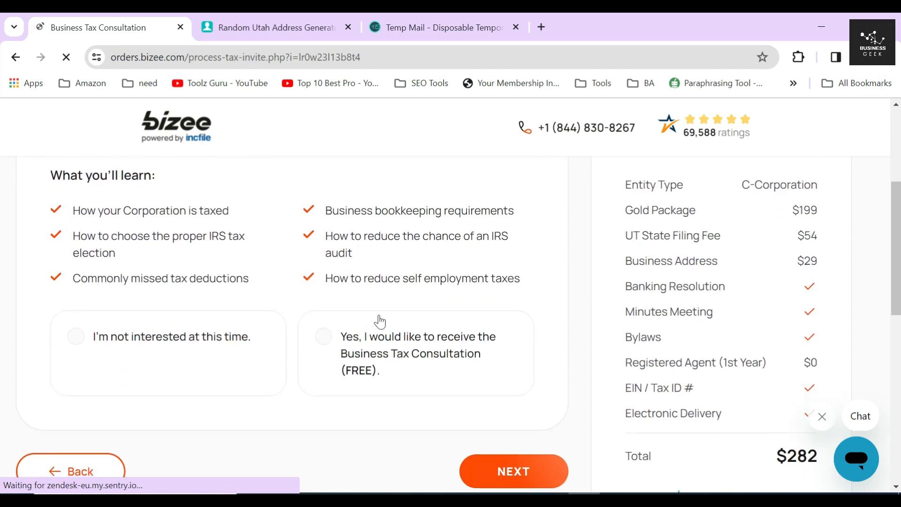
left_click(380, 350)
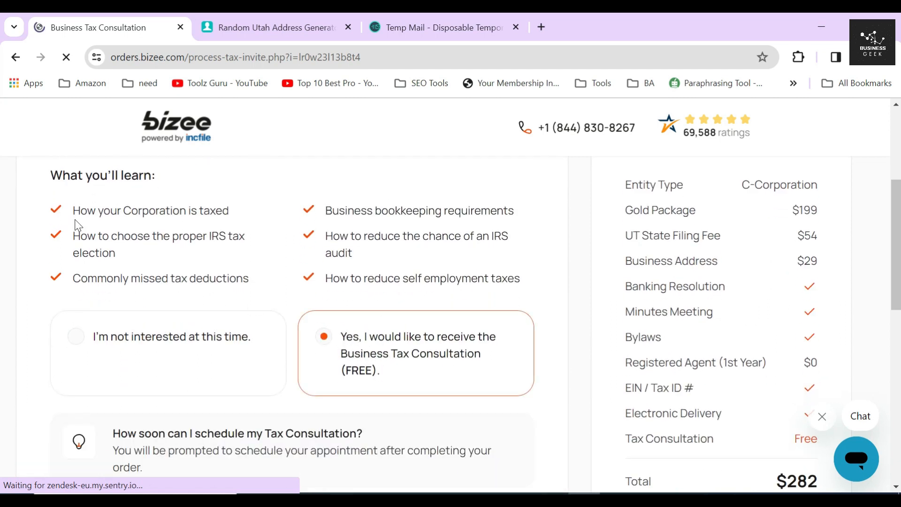
left_click_drag(71, 214, 529, 284)
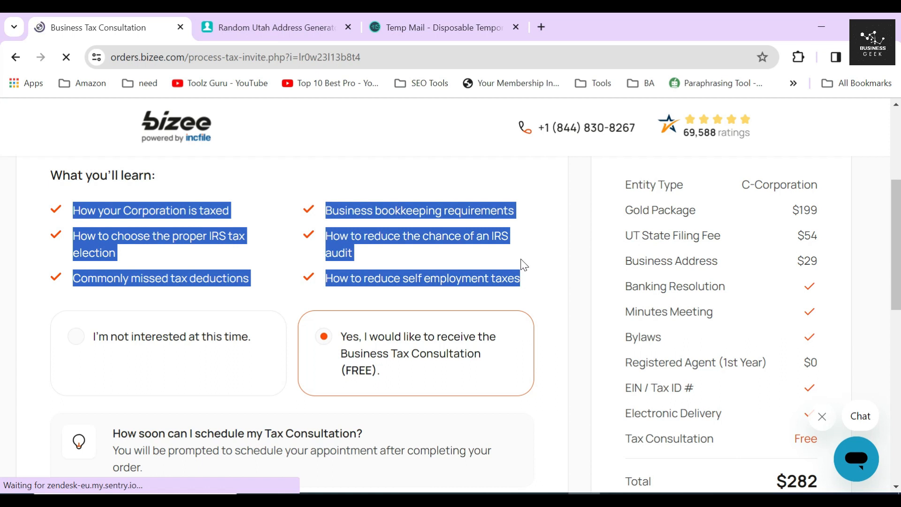
left_click(526, 262)
scroll(529, 258, "down", 5)
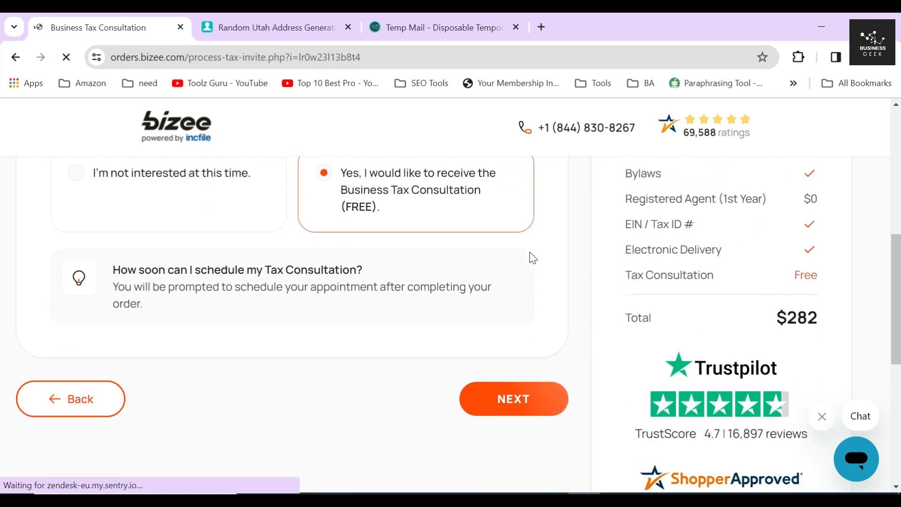
left_click(513, 351)
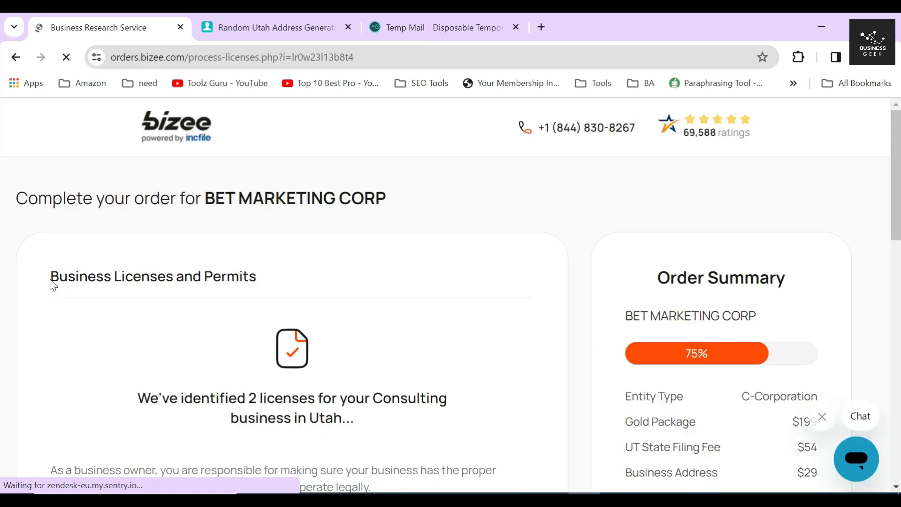
- Review the 2 Utah licenses identified and select the $99 license research option
left_click_drag(51, 280, 264, 283)
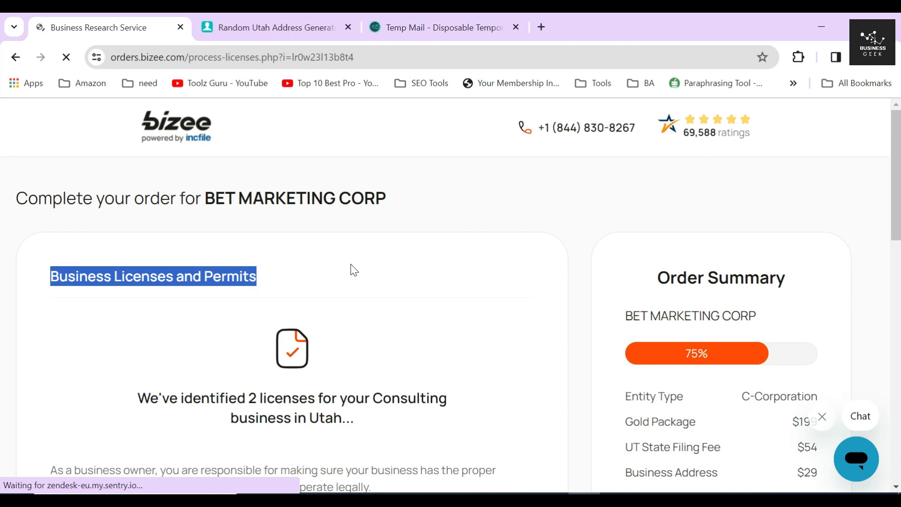
scroll(355, 270, "down", 1)
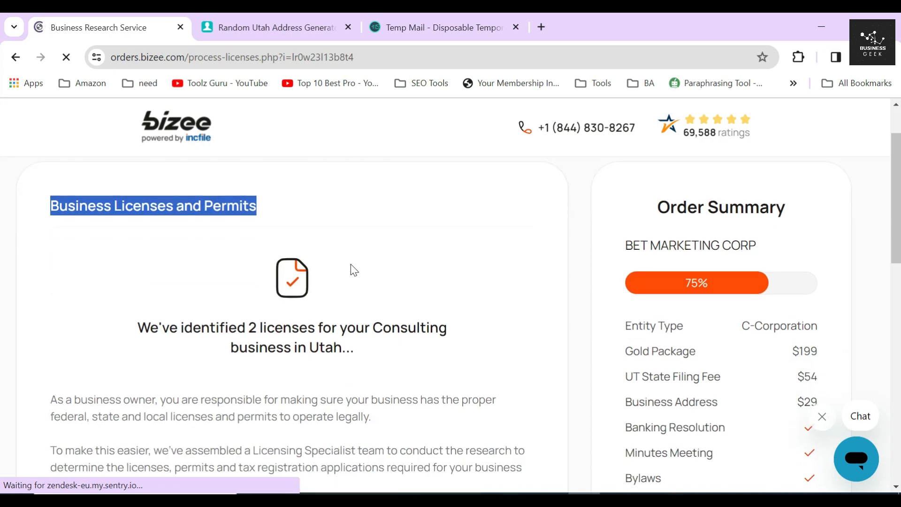
left_click_drag(231, 347, 342, 350)
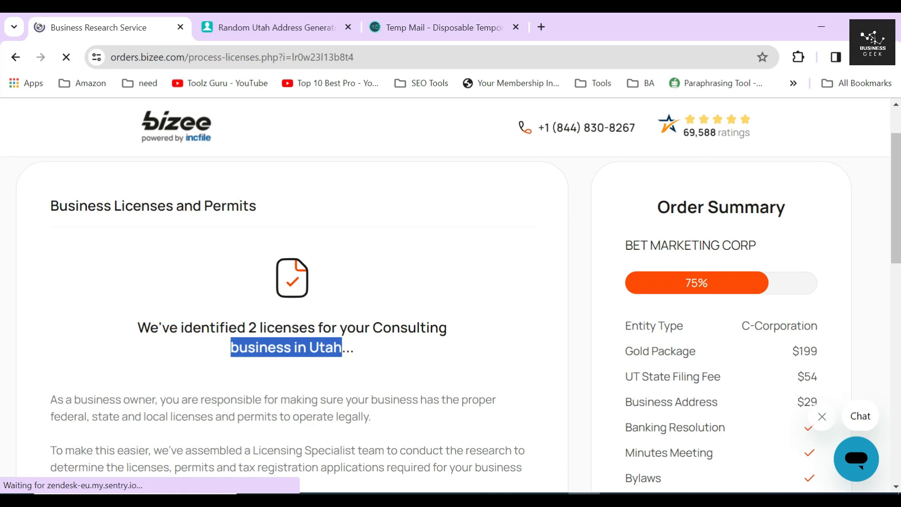
left_click_drag(249, 327, 315, 328)
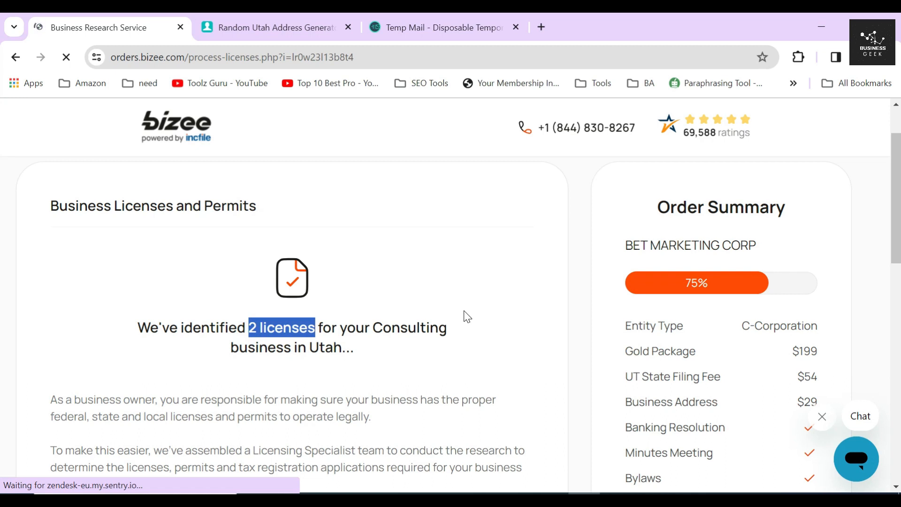
scroll(468, 315, "down", 6)
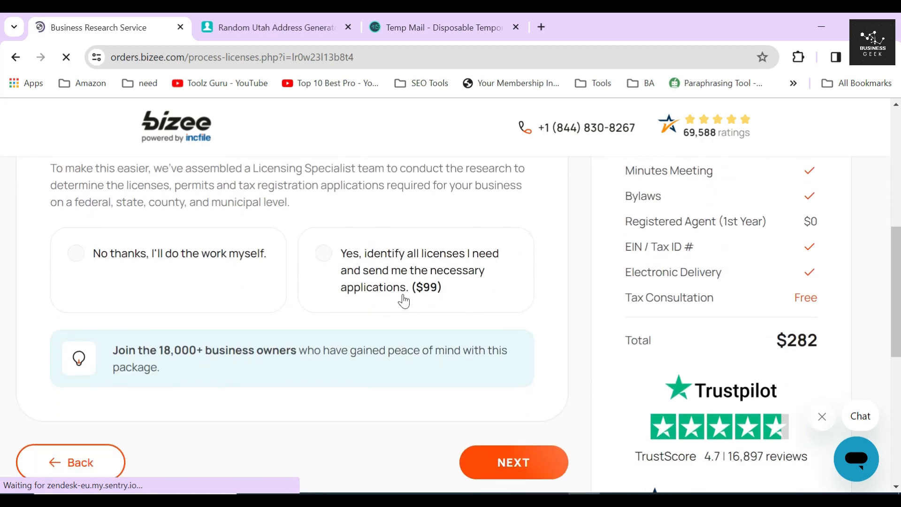
left_click_drag(409, 291, 453, 297)
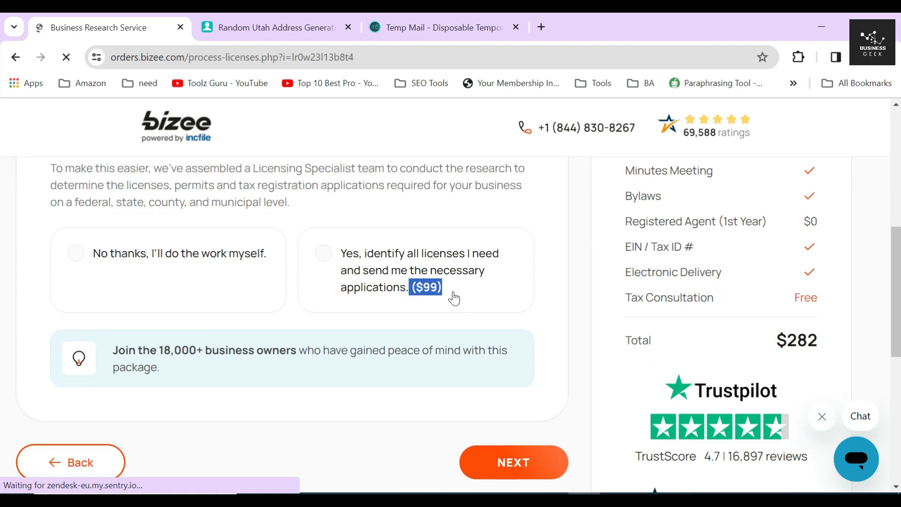
left_click(454, 297)
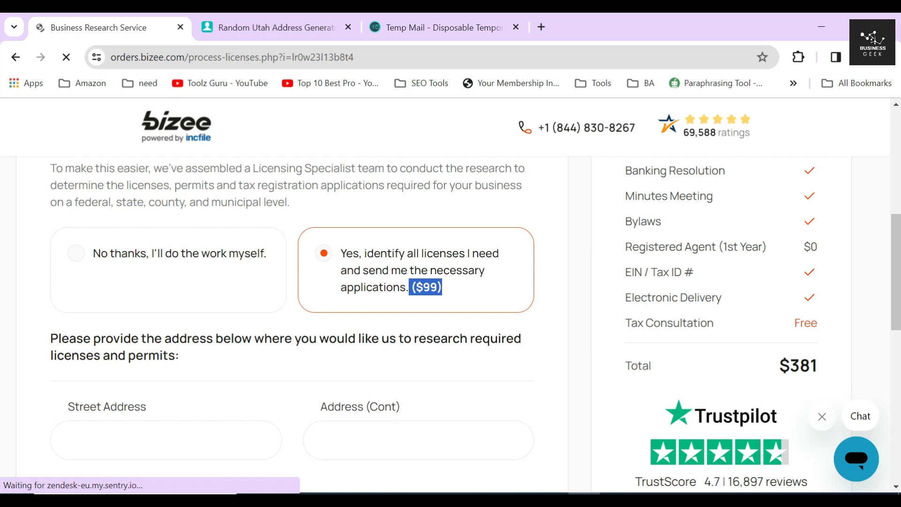
left_click_drag(37, 340, 208, 351)
scroll(229, 338, "down", 3)
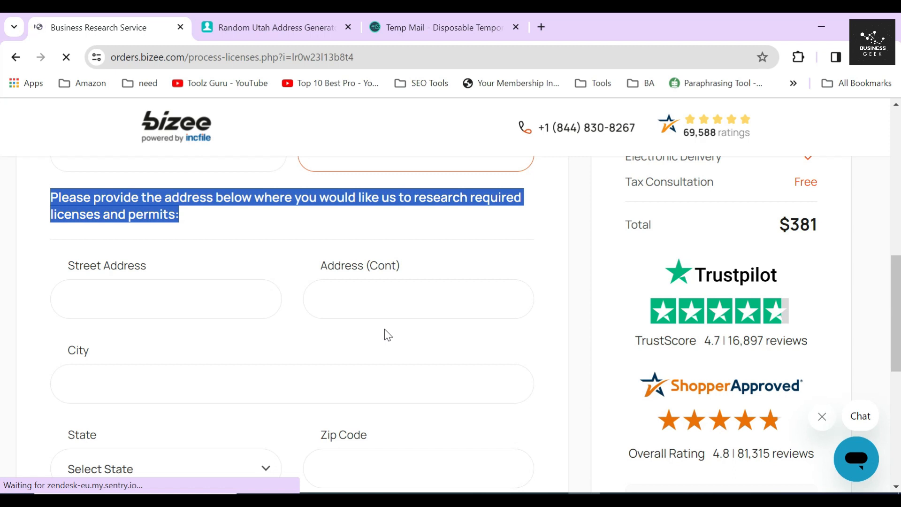
left_click_drag(48, 261, 191, 269)
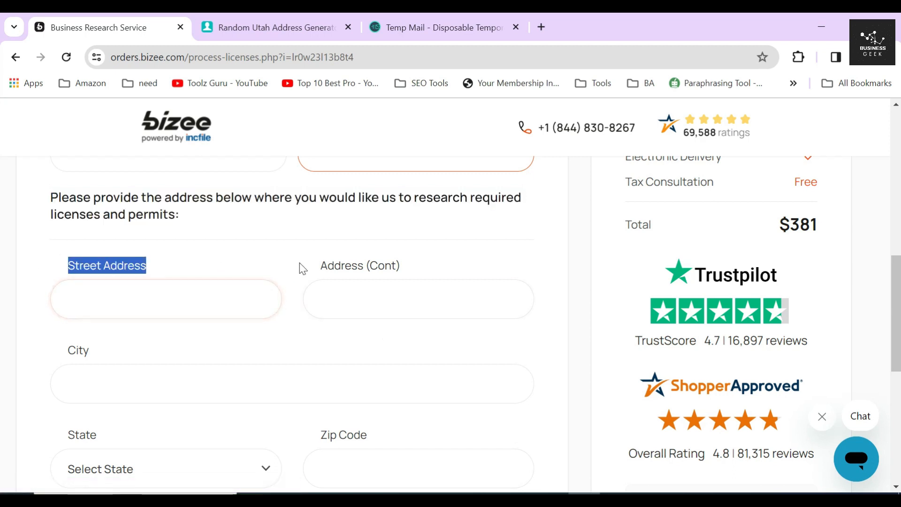
left_click_drag(306, 262, 403, 267)
left_click_drag(50, 349, 91, 352)
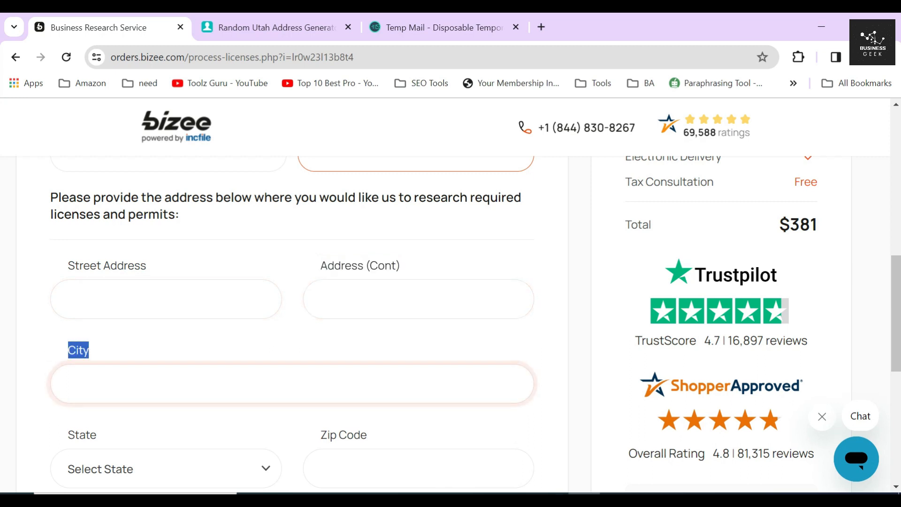
left_click_drag(55, 437, 195, 433)
left_click_drag(305, 438, 396, 438)
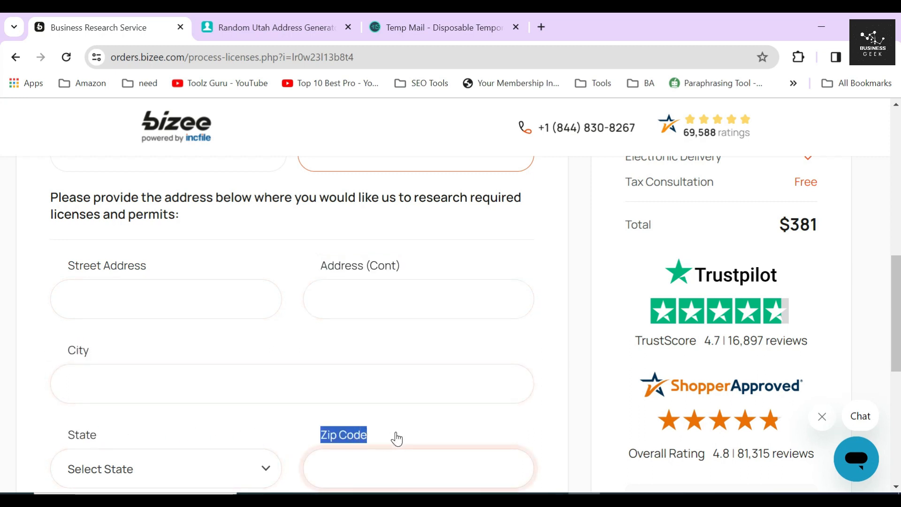
scroll(375, 373, "down", 1)
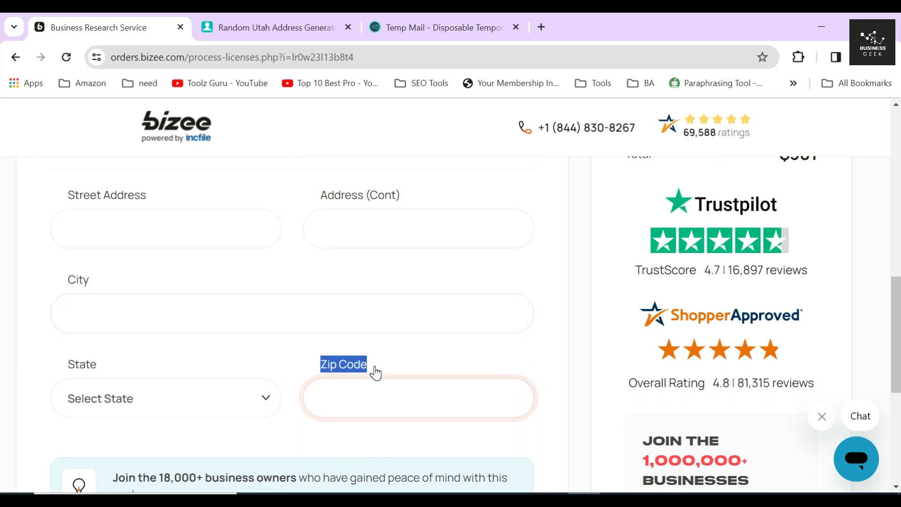
scroll(376, 373, "up", 1)
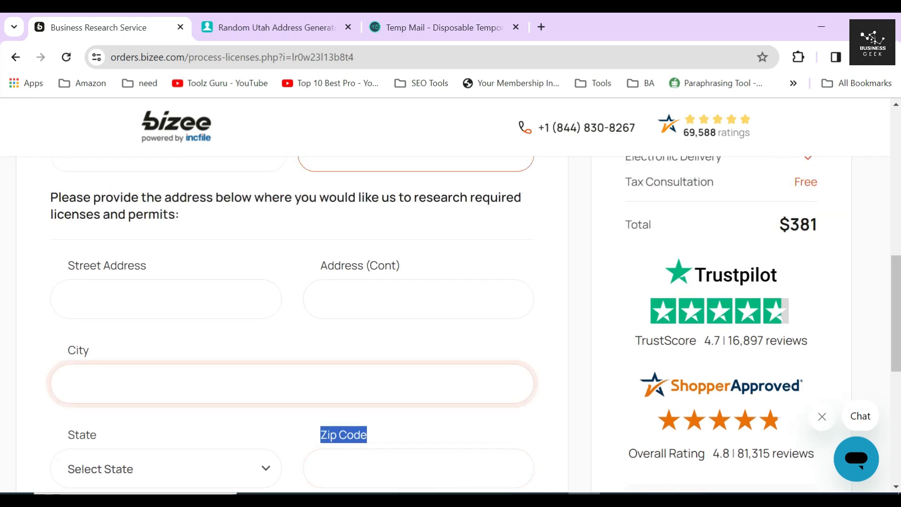
left_click(335, 347)
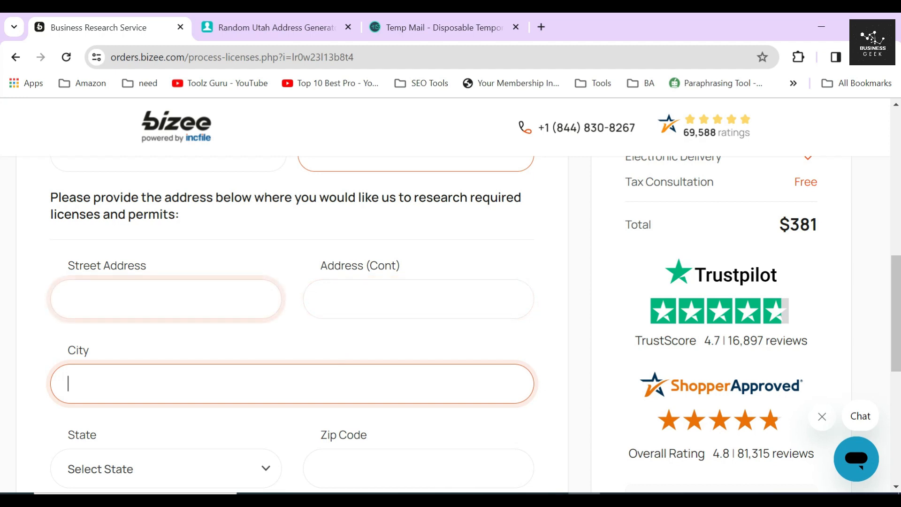
left_click(195, 301)
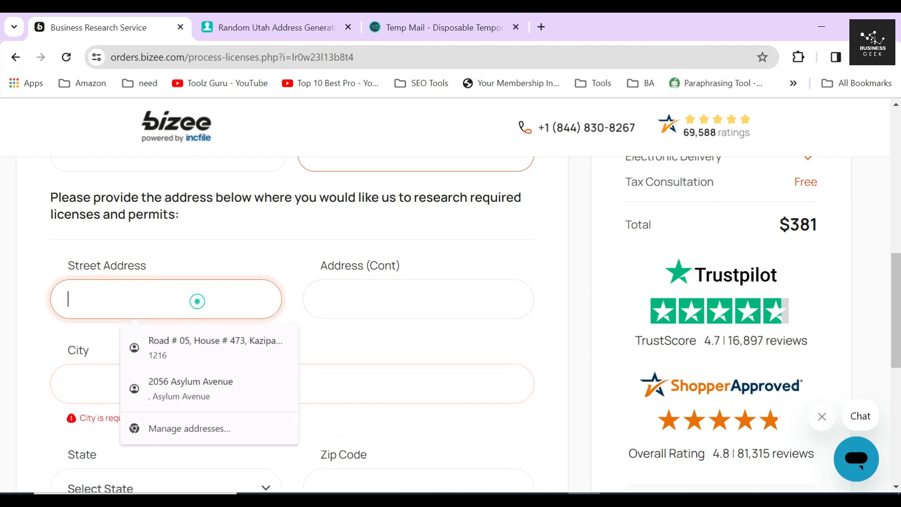
left_click(379, 296)
scroll(348, 338, "down", 1)
scroll(348, 338, "down", 1)
left_click(227, 328)
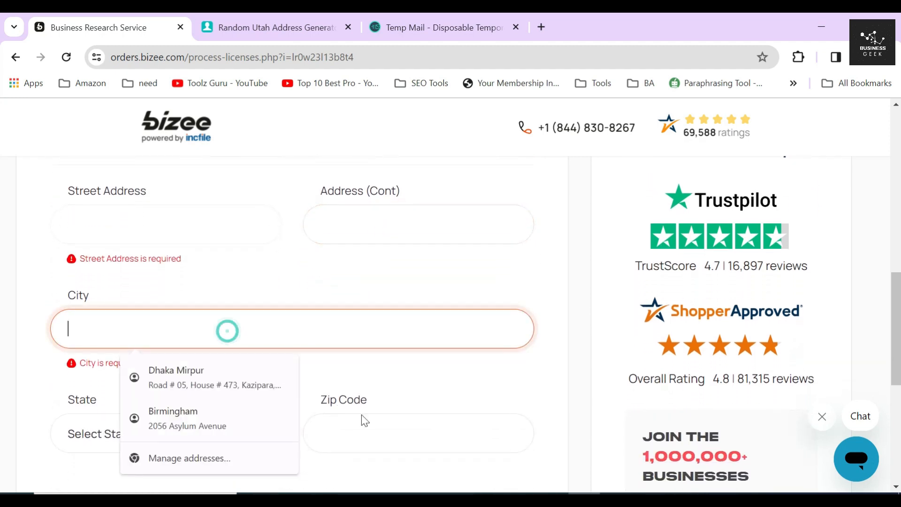
left_click(362, 422)
left_click(277, 381)
scroll(313, 284, "up", 3)
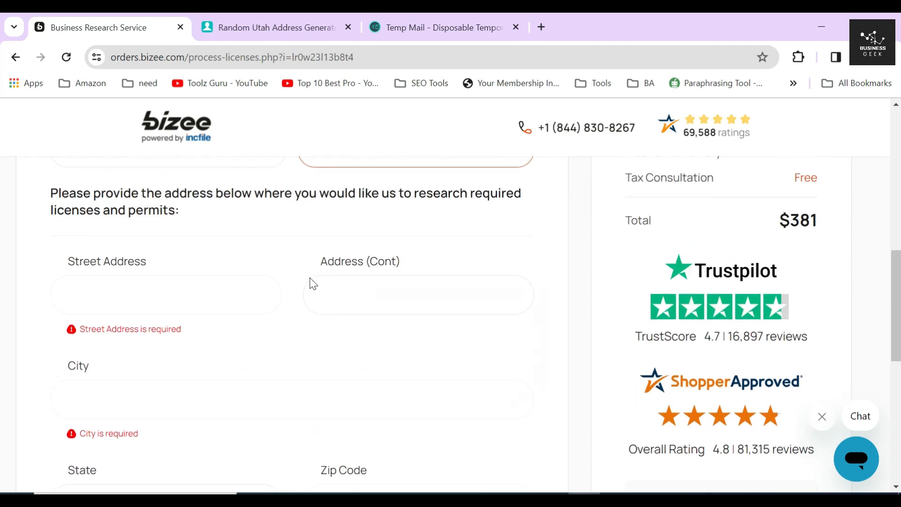
scroll(305, 328, "up", 1)
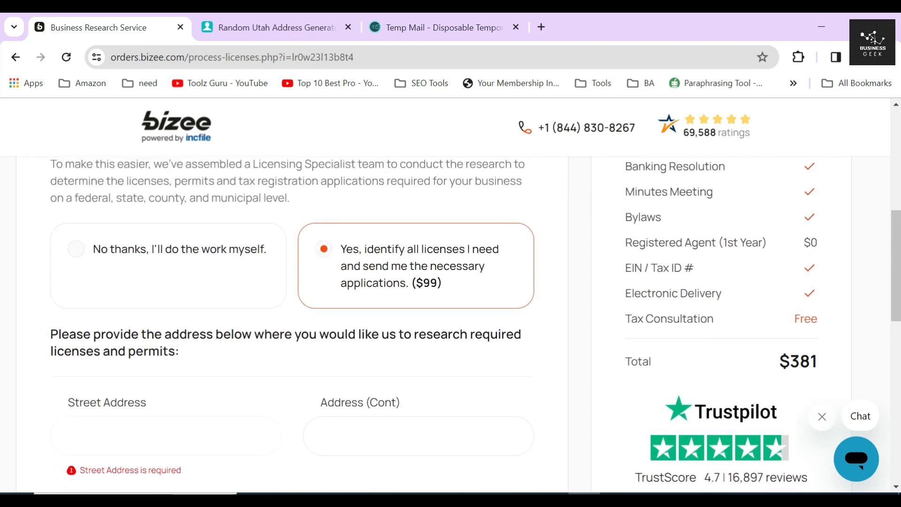
- Choose 'No thanks, I'll do the work myself' to return the total to $282, then continue
left_click(162, 250)
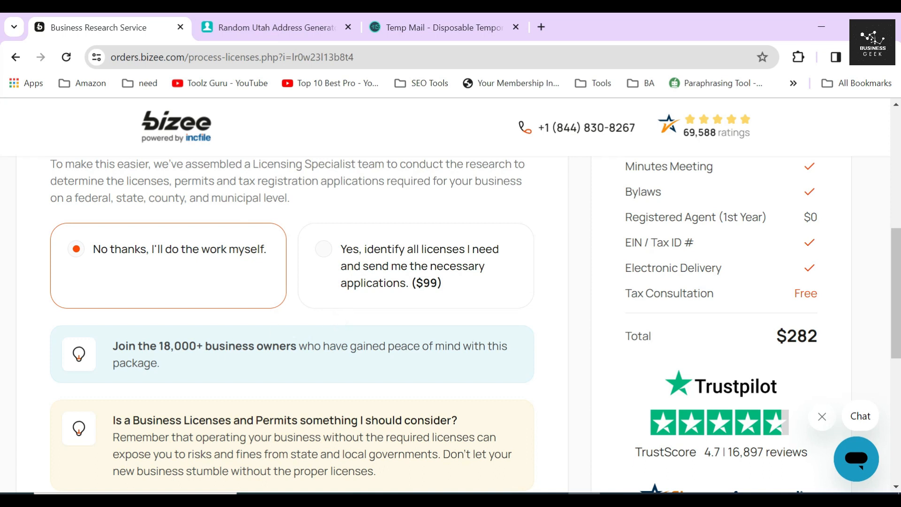
left_click_drag(113, 345, 175, 365)
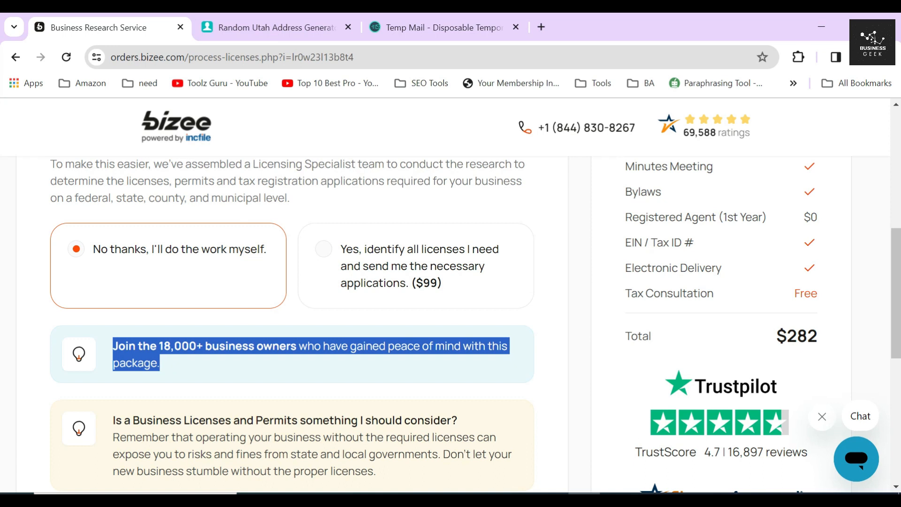
left_click_drag(112, 421, 455, 389)
scroll(450, 382, "down", 3)
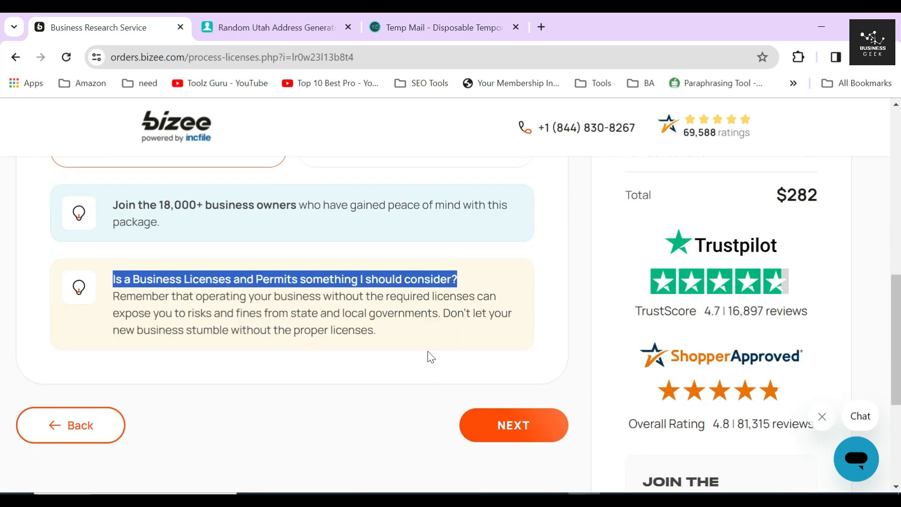
left_click(426, 330)
left_click(506, 425)
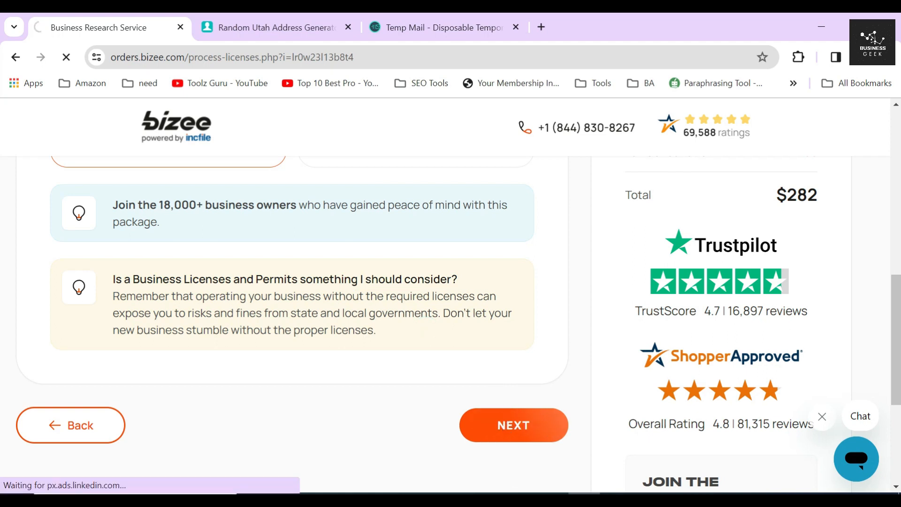
- Review the Formation, Contact, Agent and Company Info sections of the order
left_click_drag(49, 275, 191, 279)
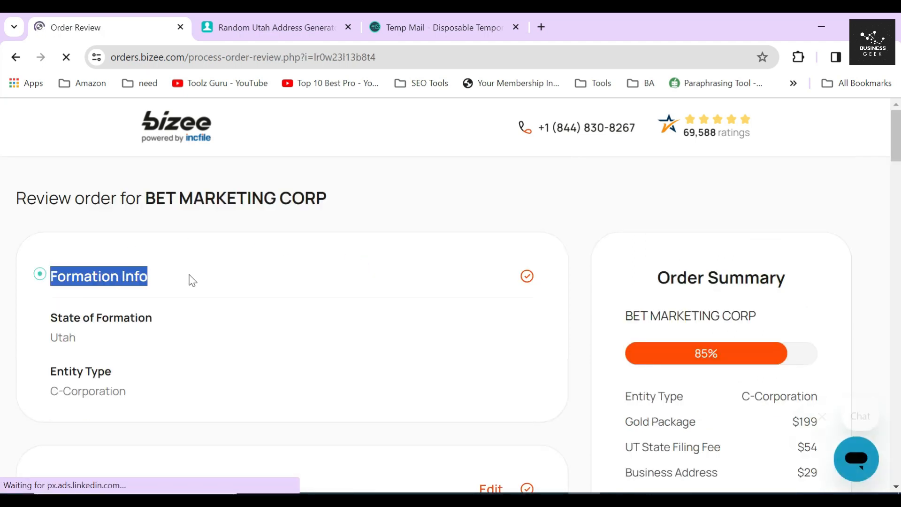
scroll(253, 260, "down", 4)
left_click_drag(49, 276, 161, 284)
left_click(219, 277)
scroll(157, 268, "down", 4)
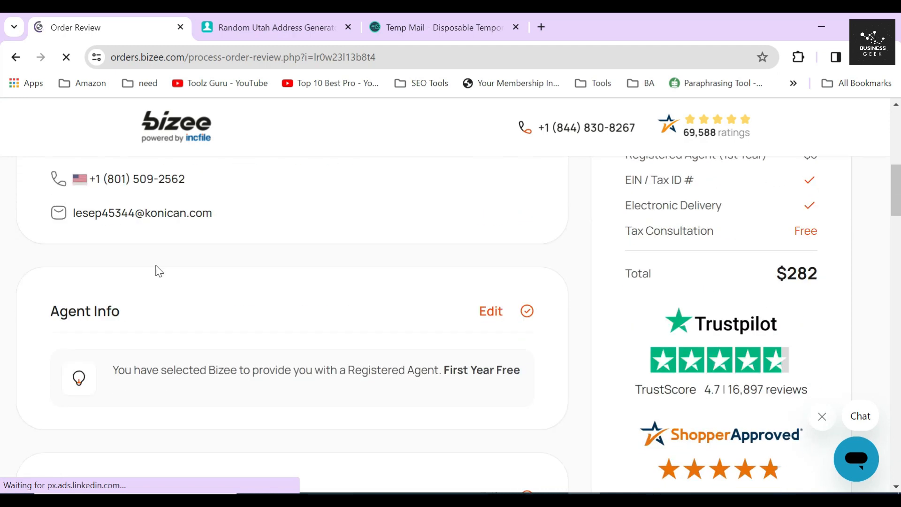
left_click_drag(47, 306, 143, 313)
left_click(197, 297)
scroll(209, 276, "down", 4)
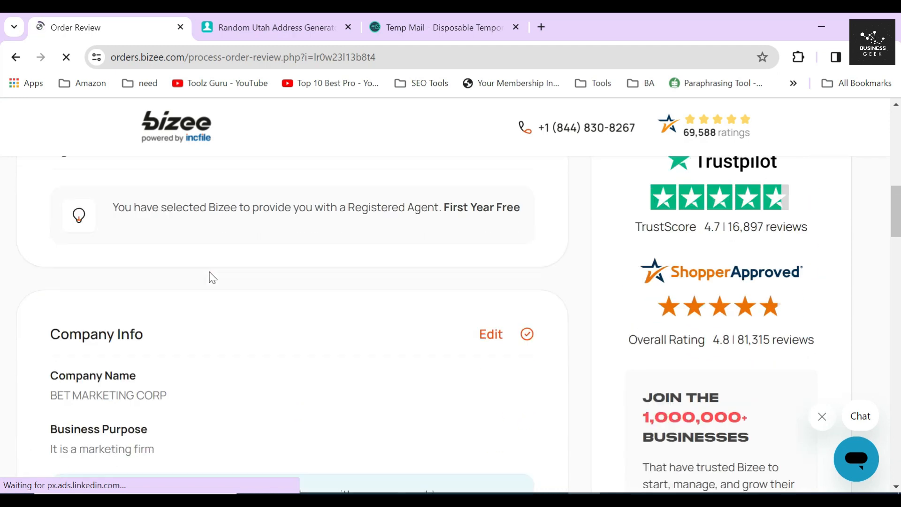
left_click_drag(44, 282, 181, 281)
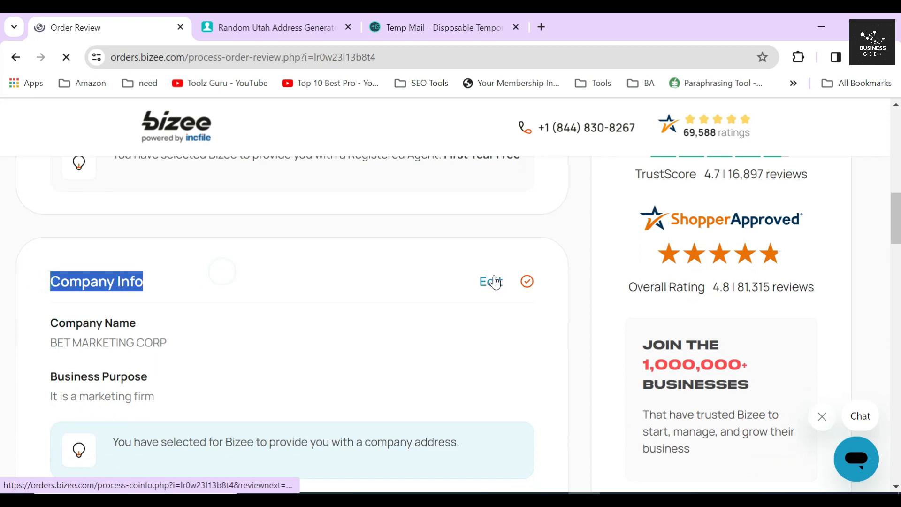
left_click(398, 281)
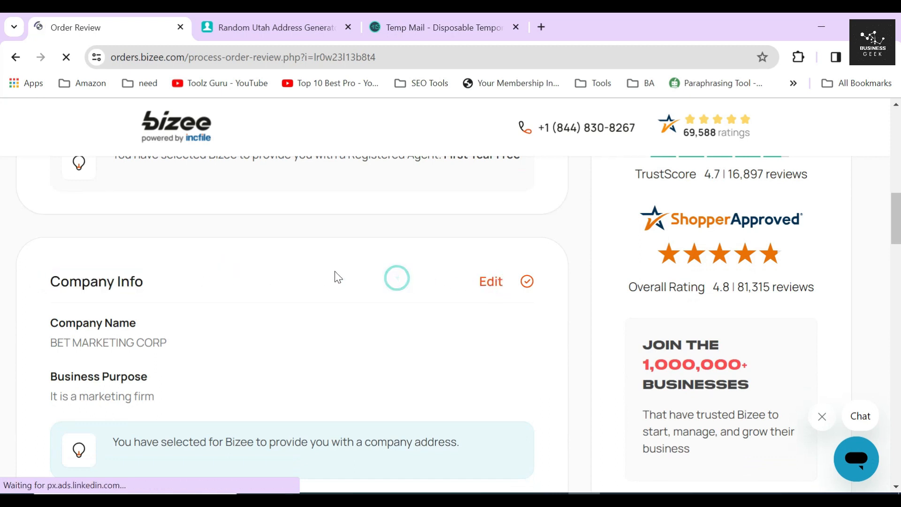
- Check the remaining review sections and proceed to Payment Information
scroll(161, 293, "down", 5)
scroll(210, 318, "down", 6)
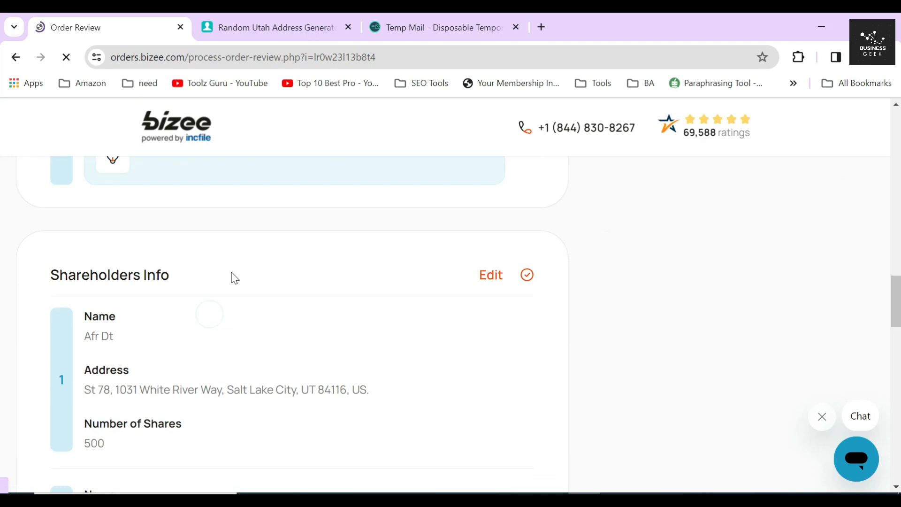
scroll(234, 277, "down", 9)
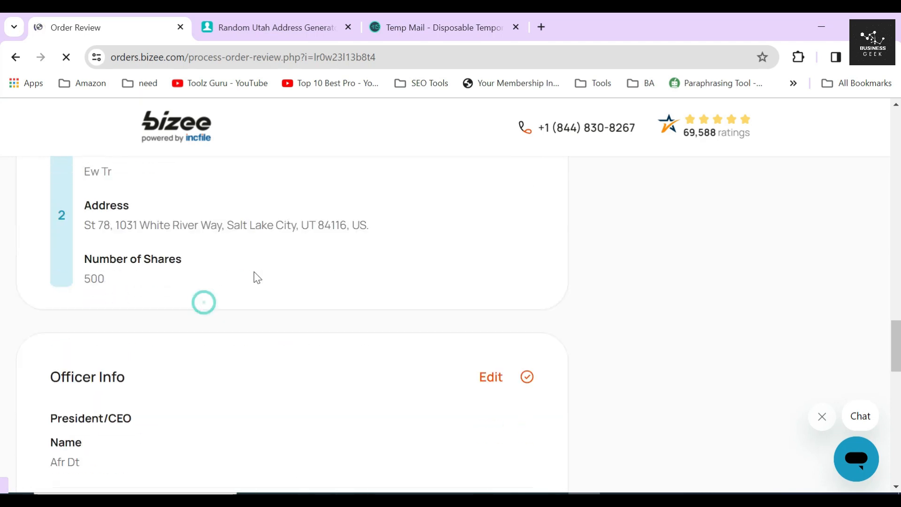
scroll(303, 246, "down", 7)
left_click(274, 252)
scroll(519, 286, "down", 7)
left_click(513, 382)
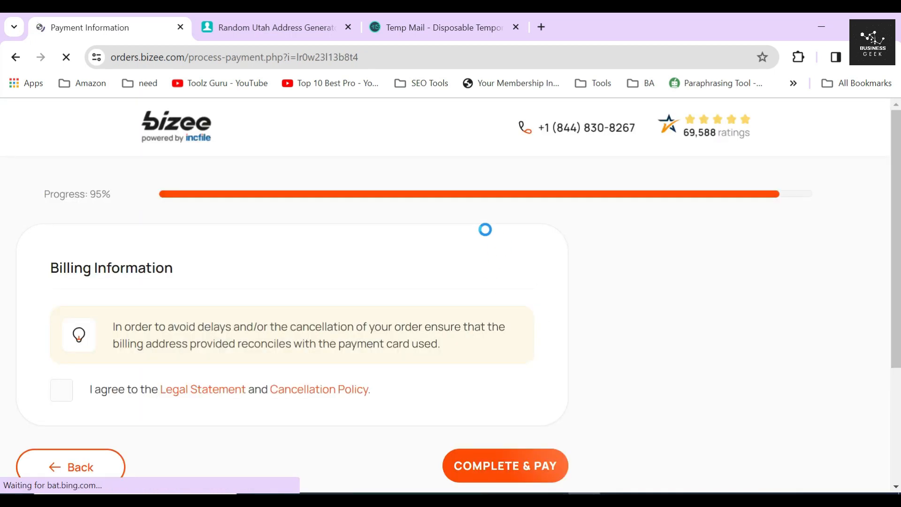
scroll(607, 284, "down", 2)
left_click_drag(776, 369, 848, 368)
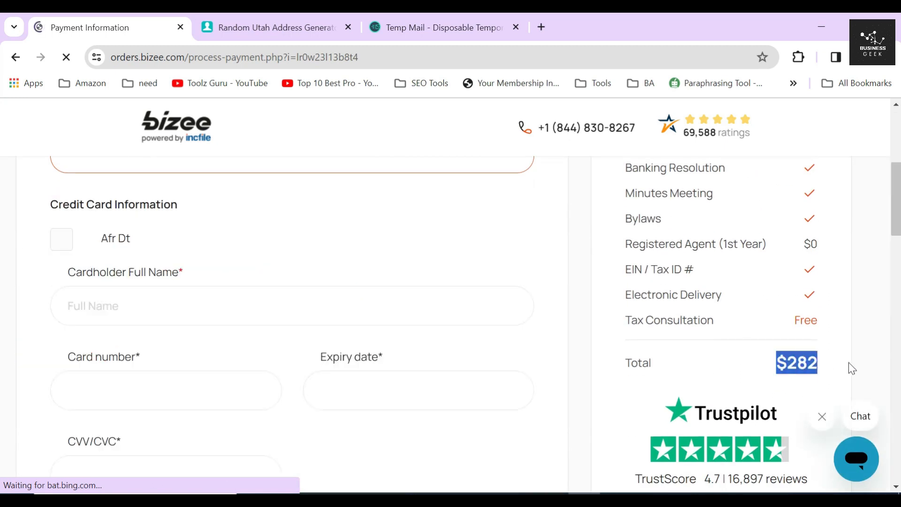
scroll(290, 277, "up", 4)
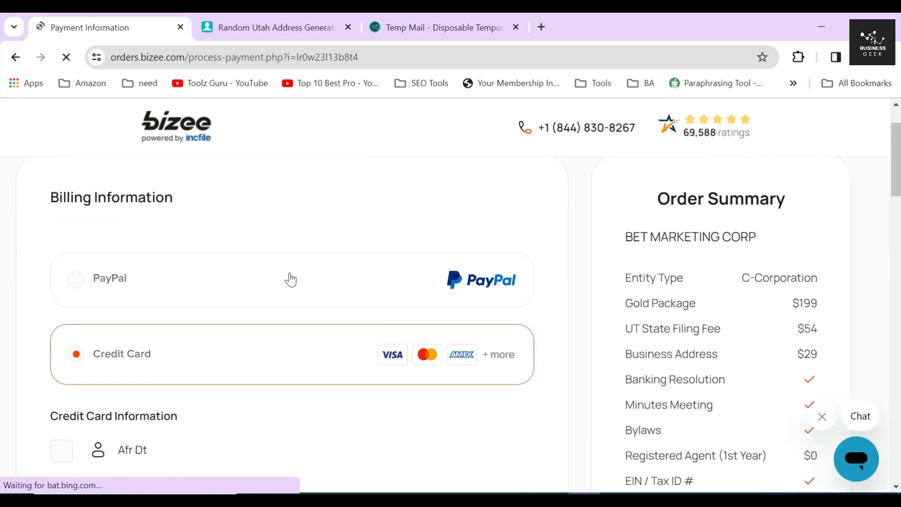
left_click_drag(46, 195, 233, 206)
scroll(189, 237, "down", 1)
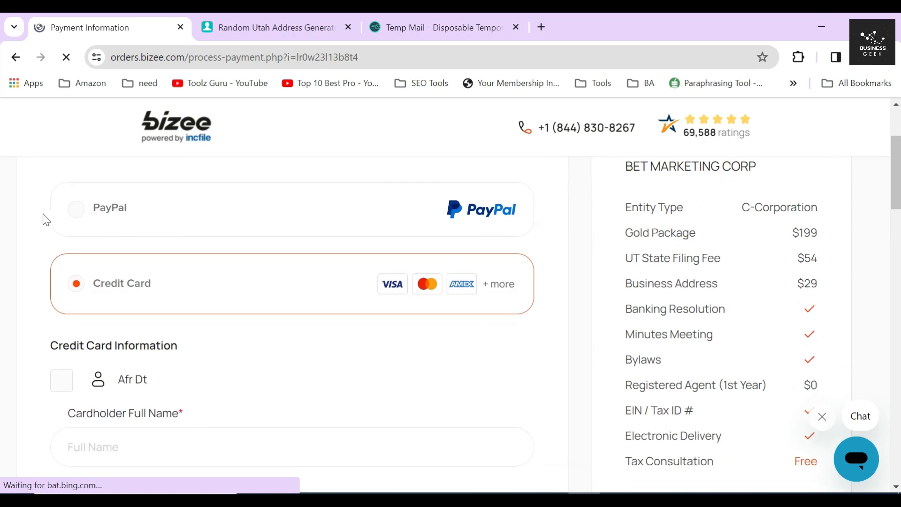
left_click_drag(45, 348, 205, 358)
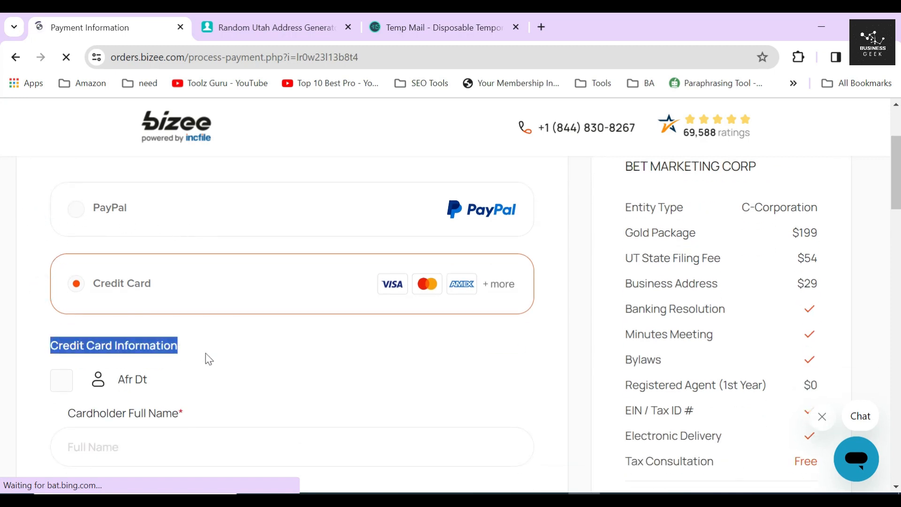
left_click(476, 240)
left_click(465, 329)
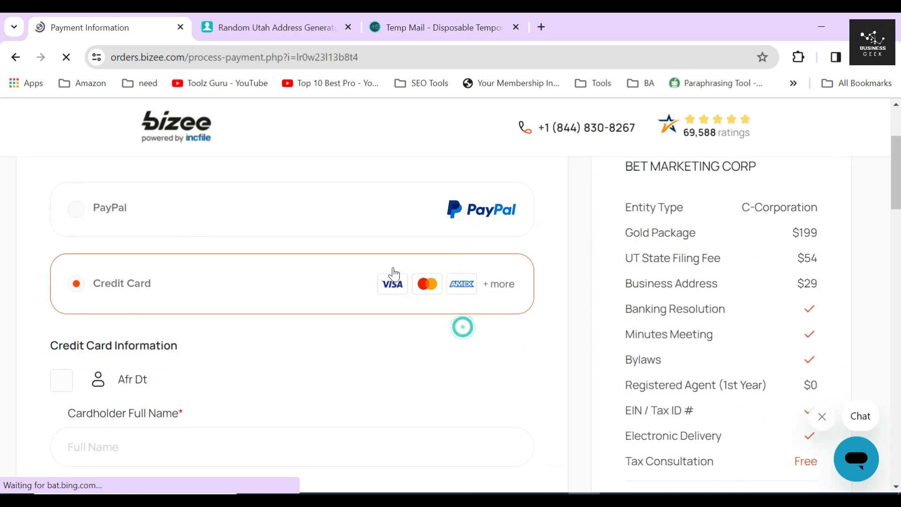
scroll(592, 282, "down", 3)
left_click_drag(772, 295, 827, 297)
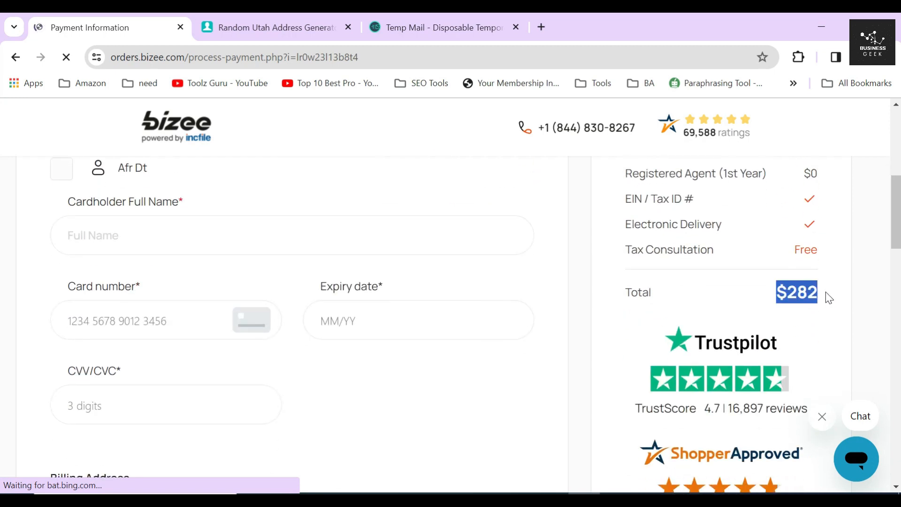